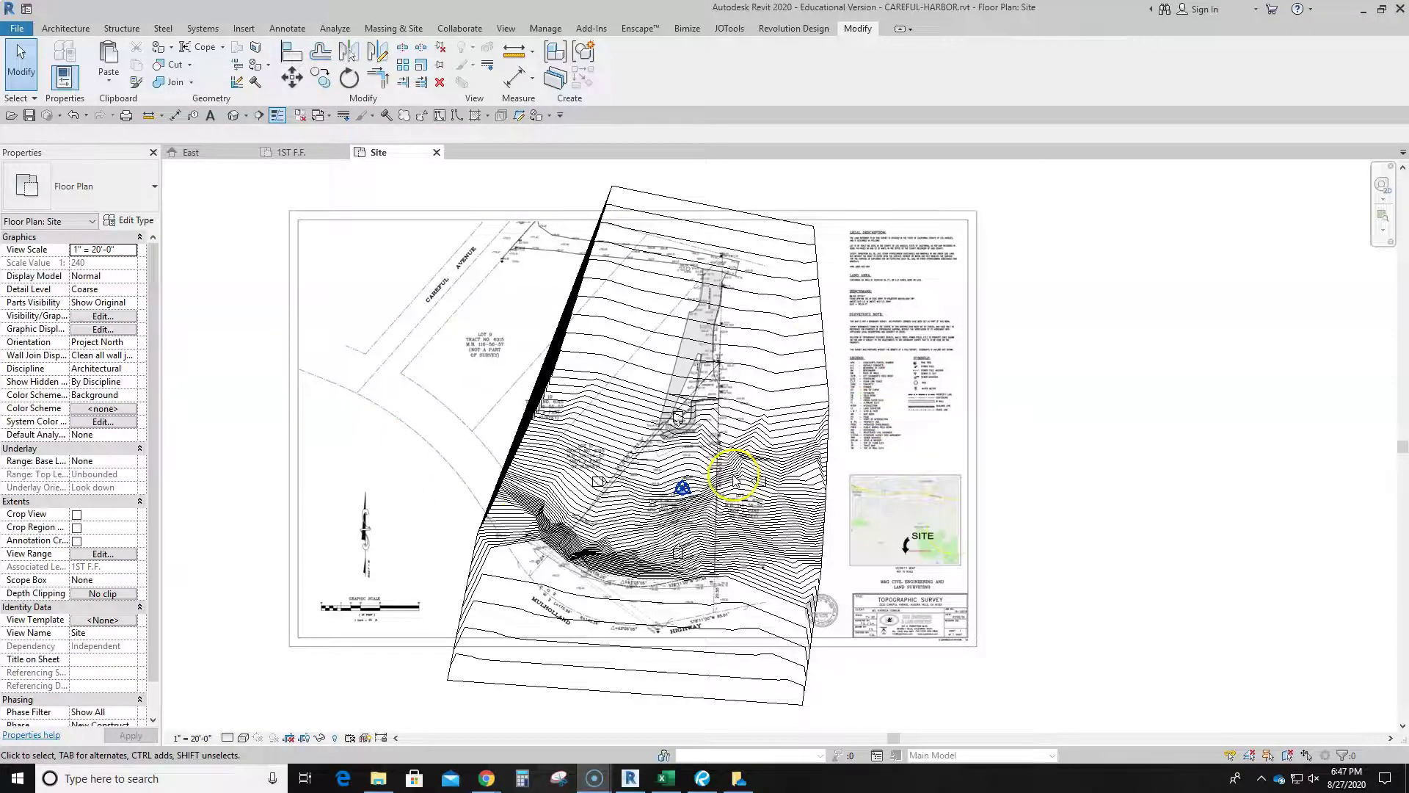
Create a property line by sketching, drawing its first segment along Lot 12's diagonal S41°39'25"W boundary up to the northern corner
scroll(669, 519, up, 5)
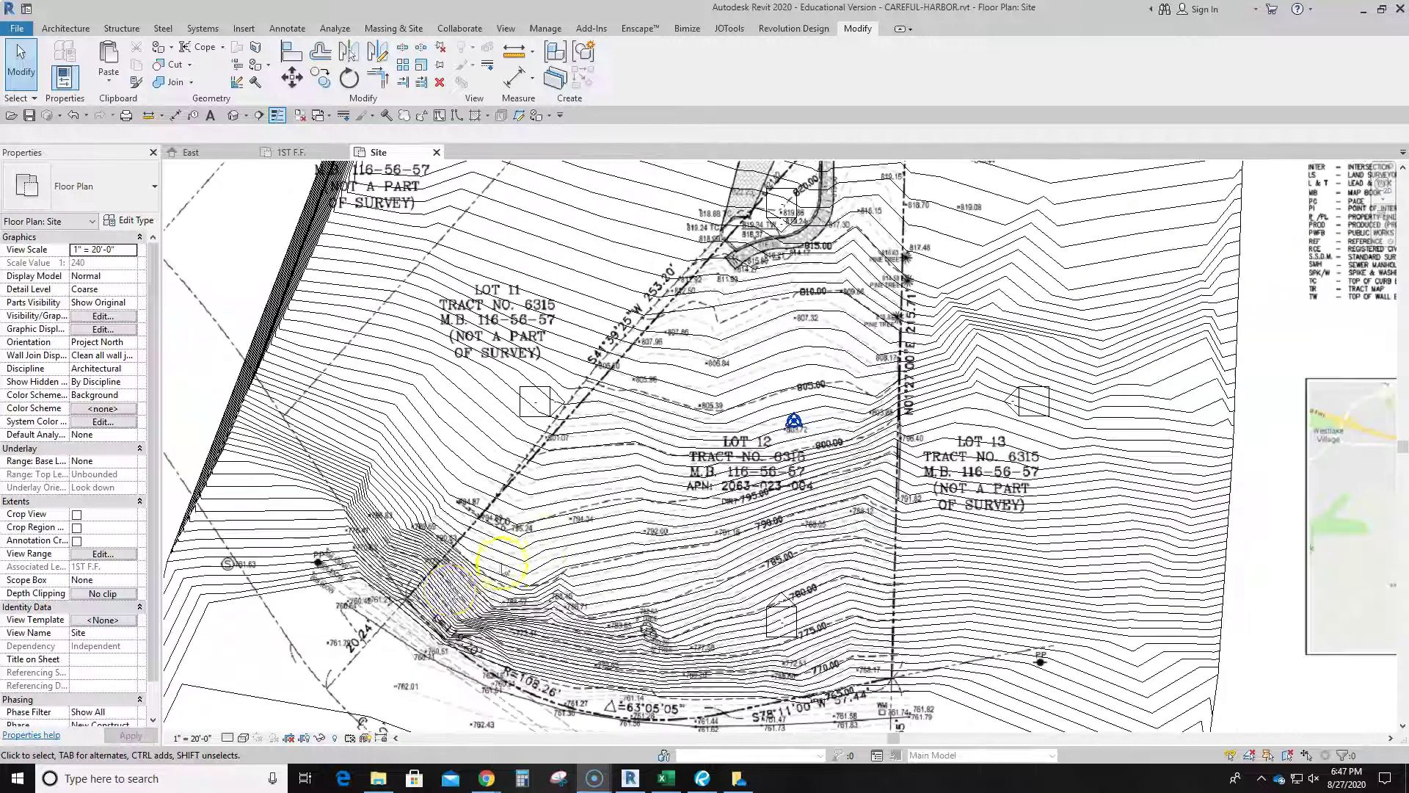
scroll(842, 355, down, 5)
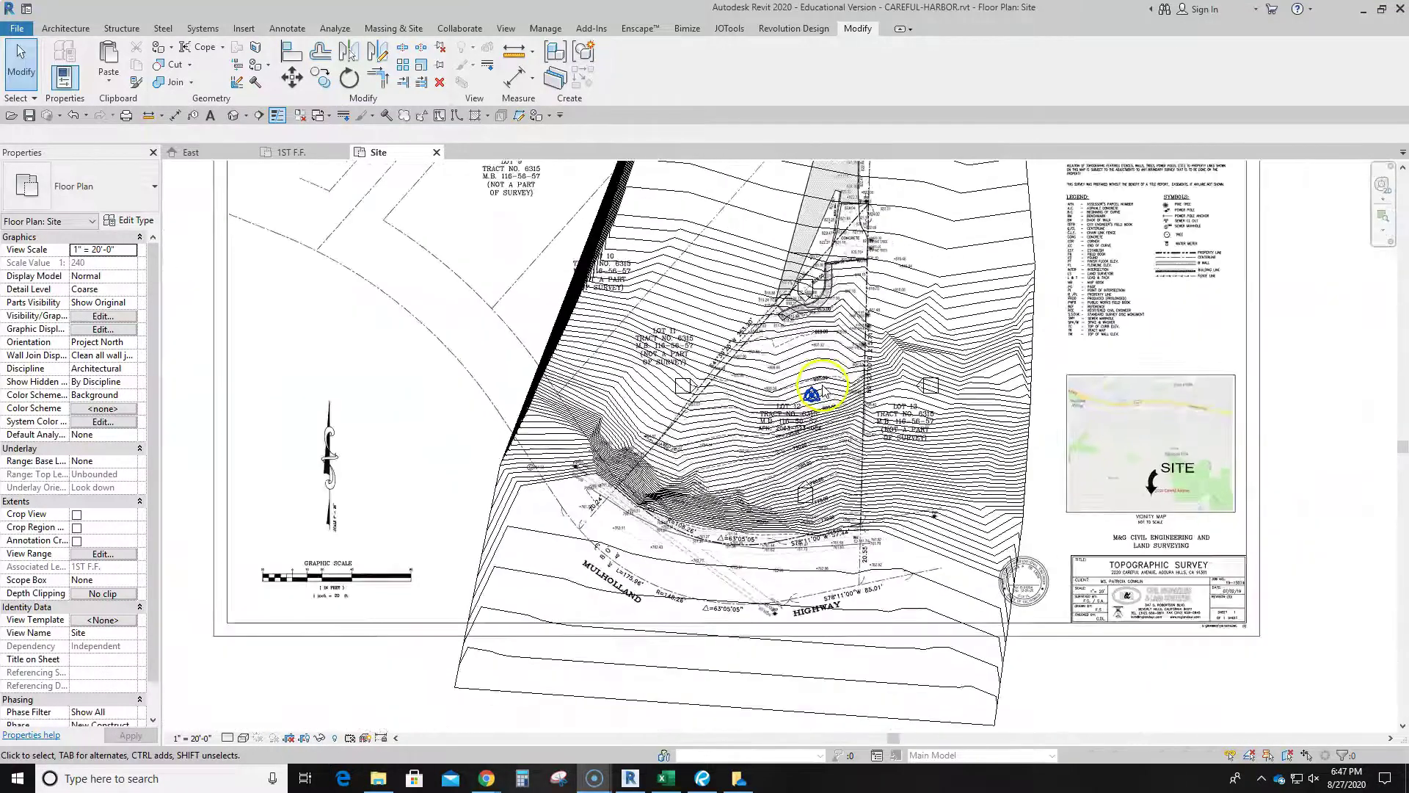
click(401, 29)
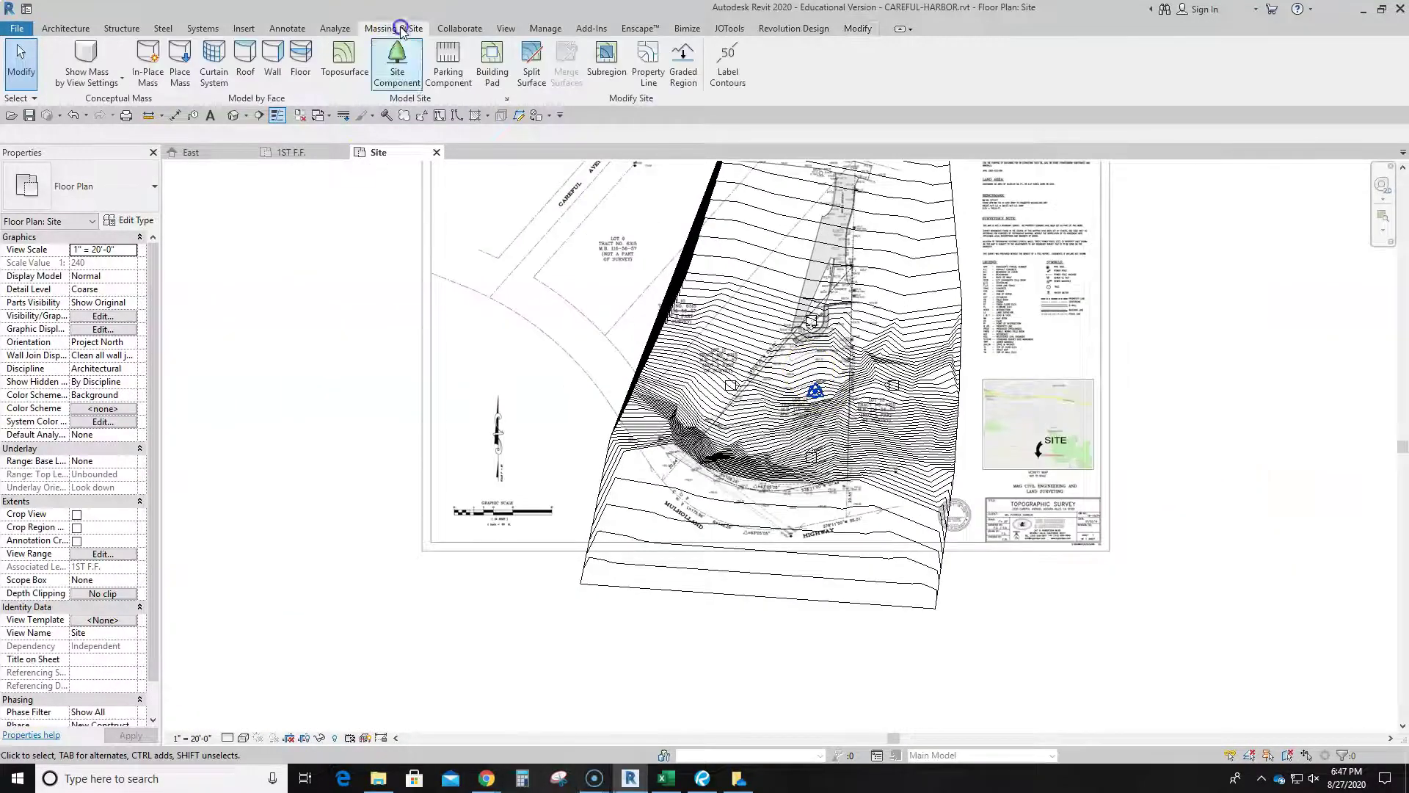
middle_drag(321, 304, 301, 350)
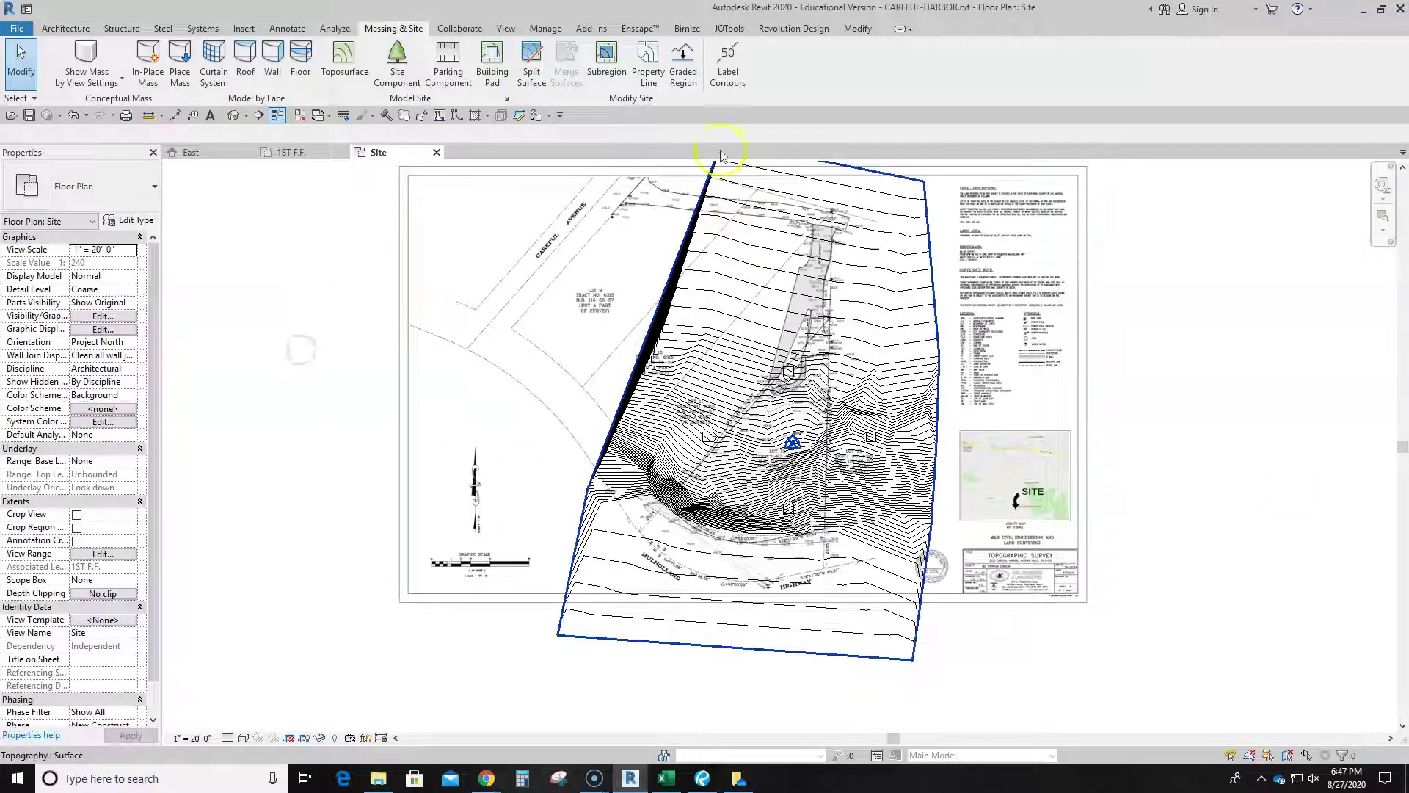
click(648, 63)
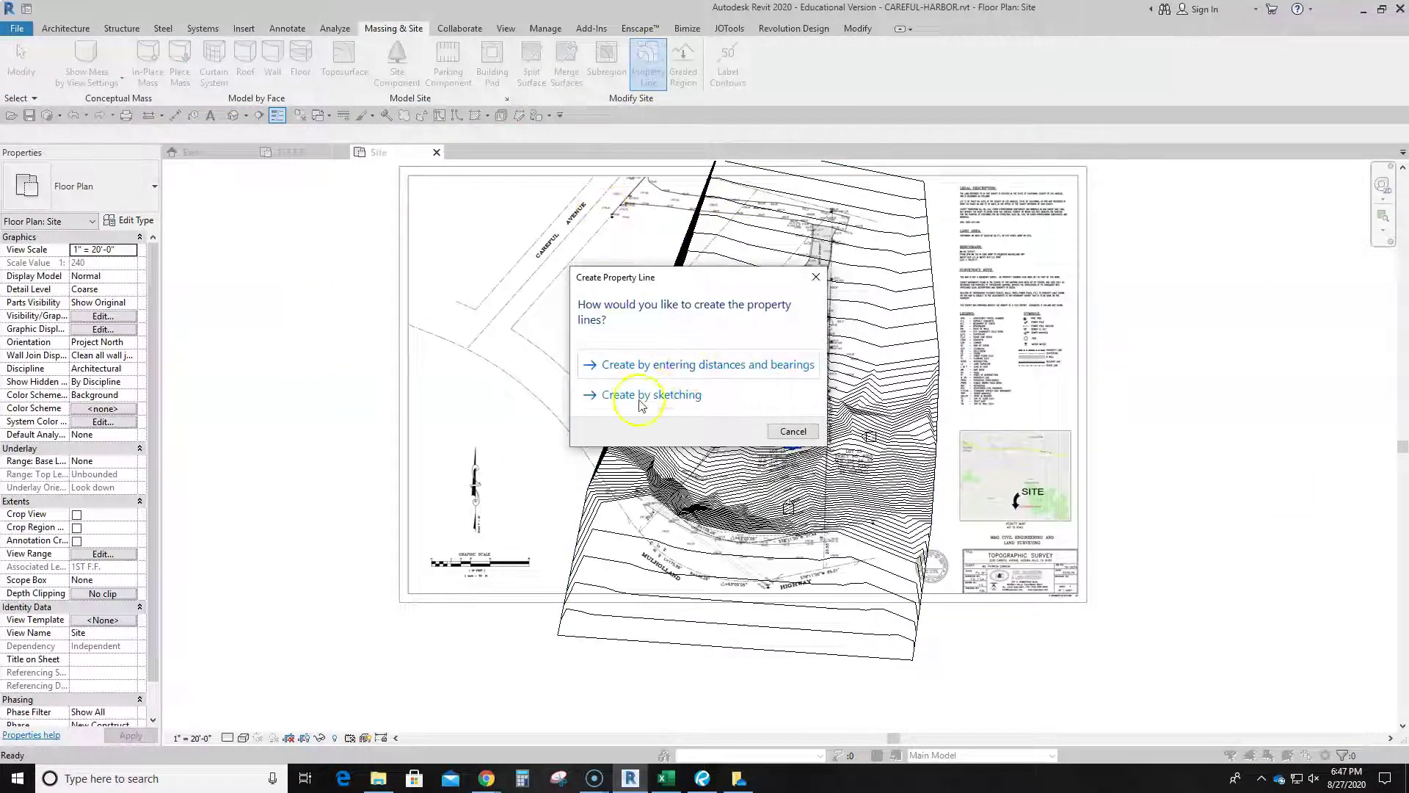
click(640, 400)
scroll(660, 496, up, 8)
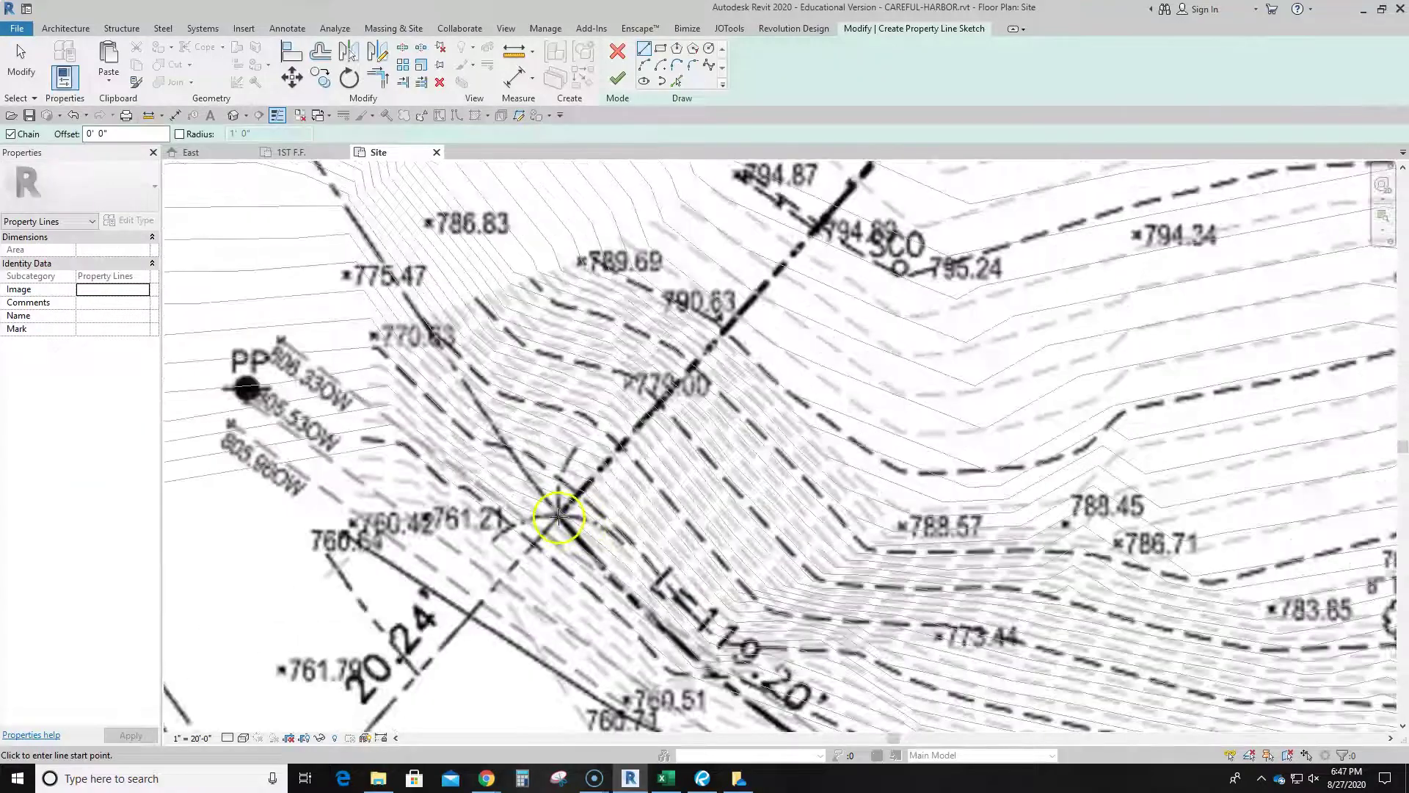
click(559, 517)
scroll(849, 316, down, 5)
scroll(904, 430, up, 4)
scroll(904, 430, down, 3)
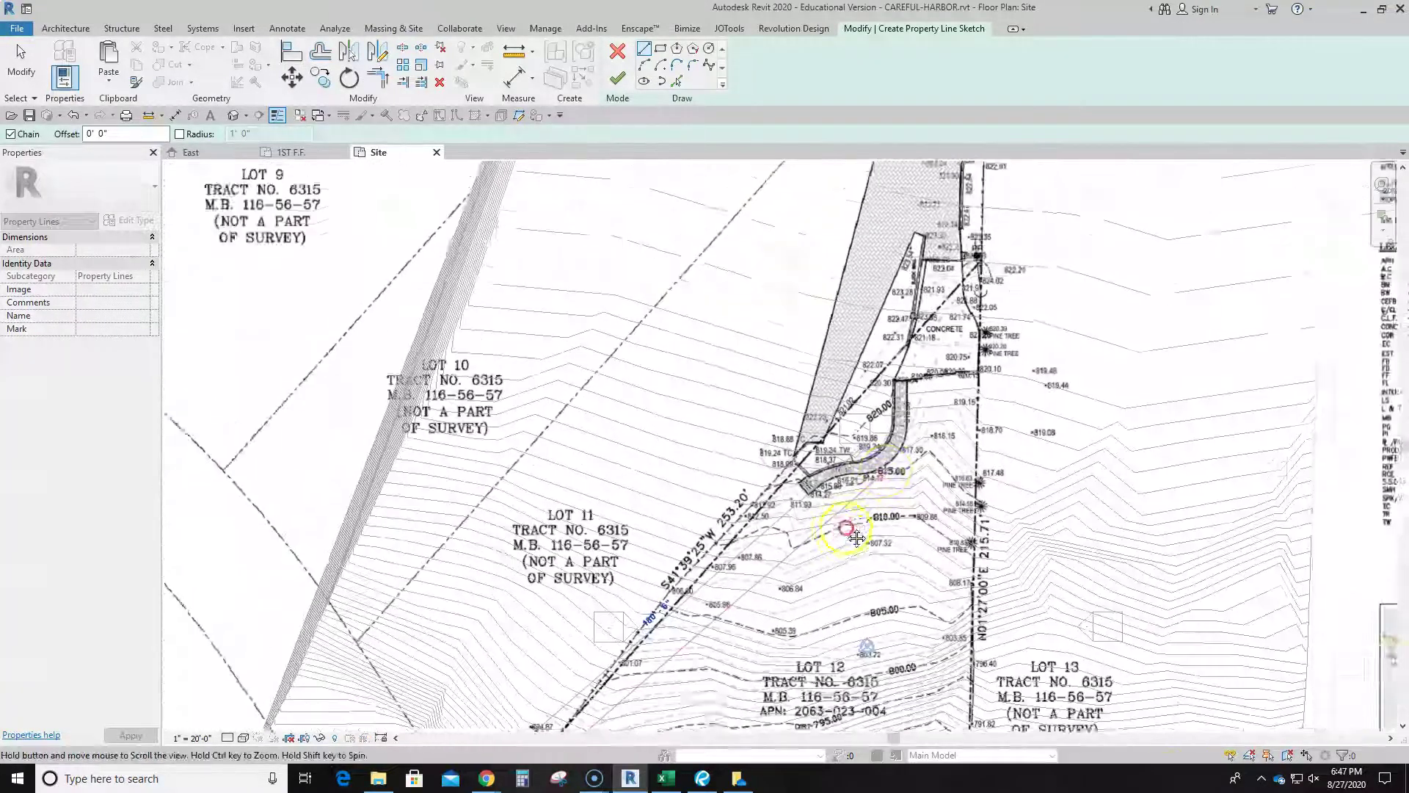
scroll(910, 352, up, 5)
scroll(909, 365, up, 2)
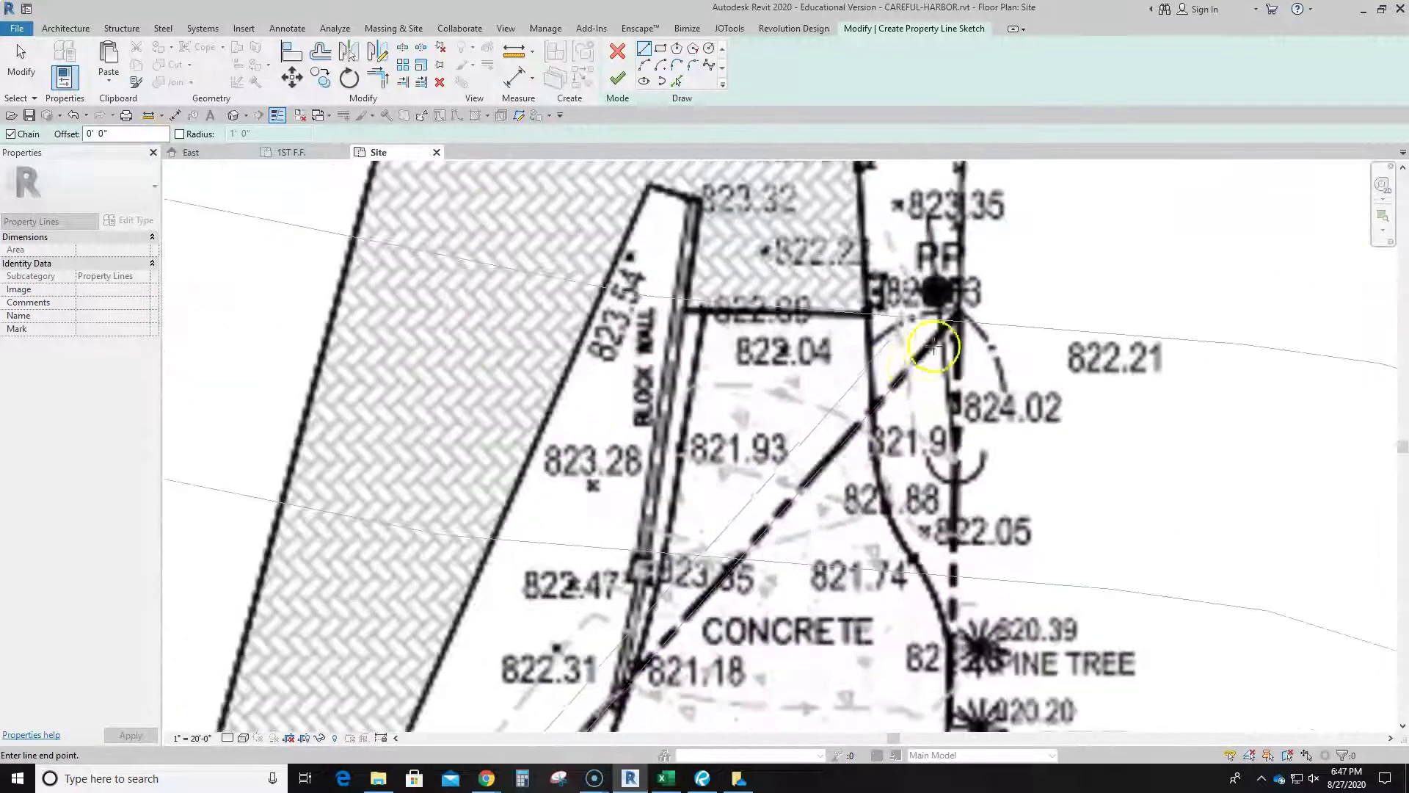
click(958, 316)
Draw the next property line segment along Lot 12's N01°27'00"E boundary, from the northern corner down to the southeast corner
scroll(962, 338, down, 3)
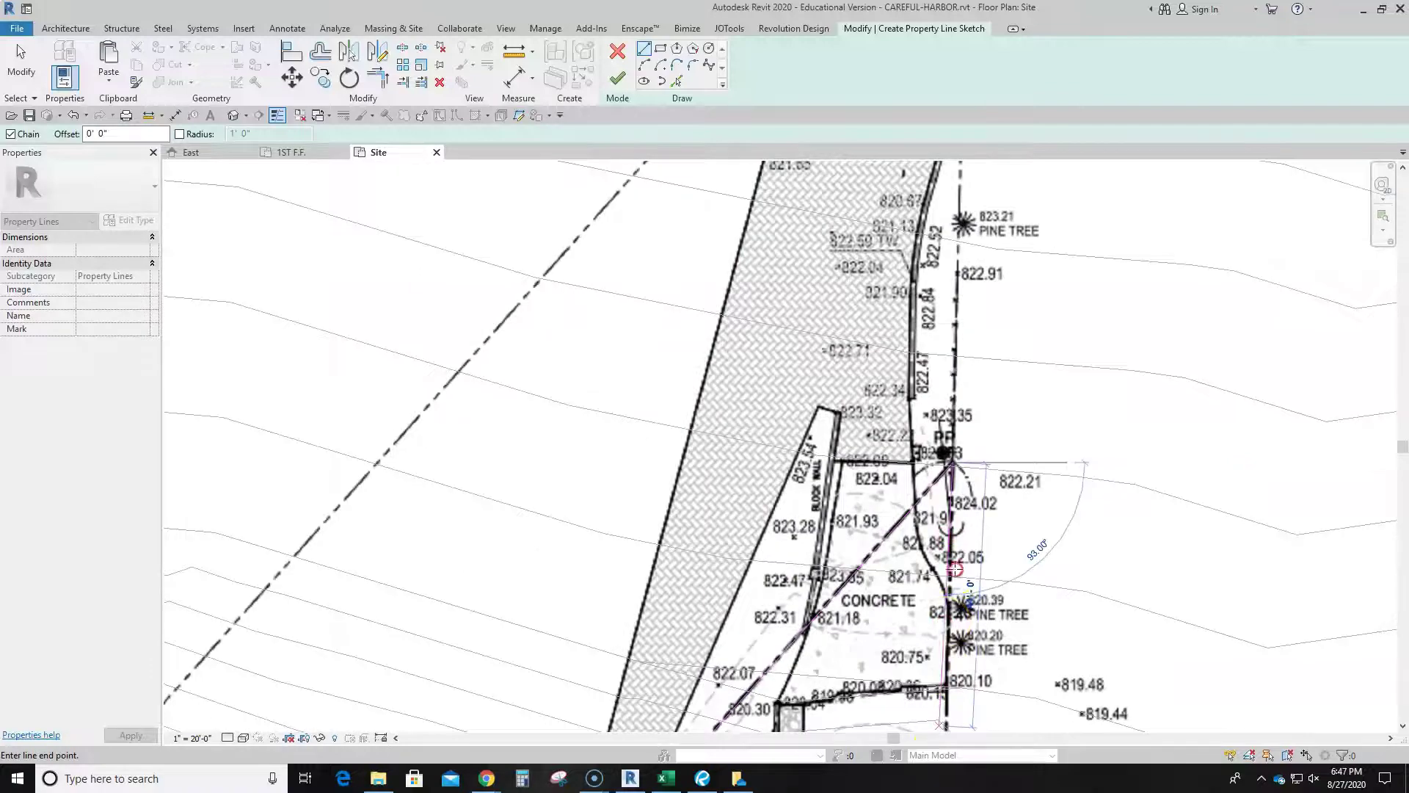
middle_drag(1010, 488, 934, 110)
middle_drag(905, 518, 868, 137)
middle_drag(873, 476, 866, 157)
middle_drag(867, 576, 874, 403)
scroll(818, 535, up, 2)
scroll(817, 506, up, 2)
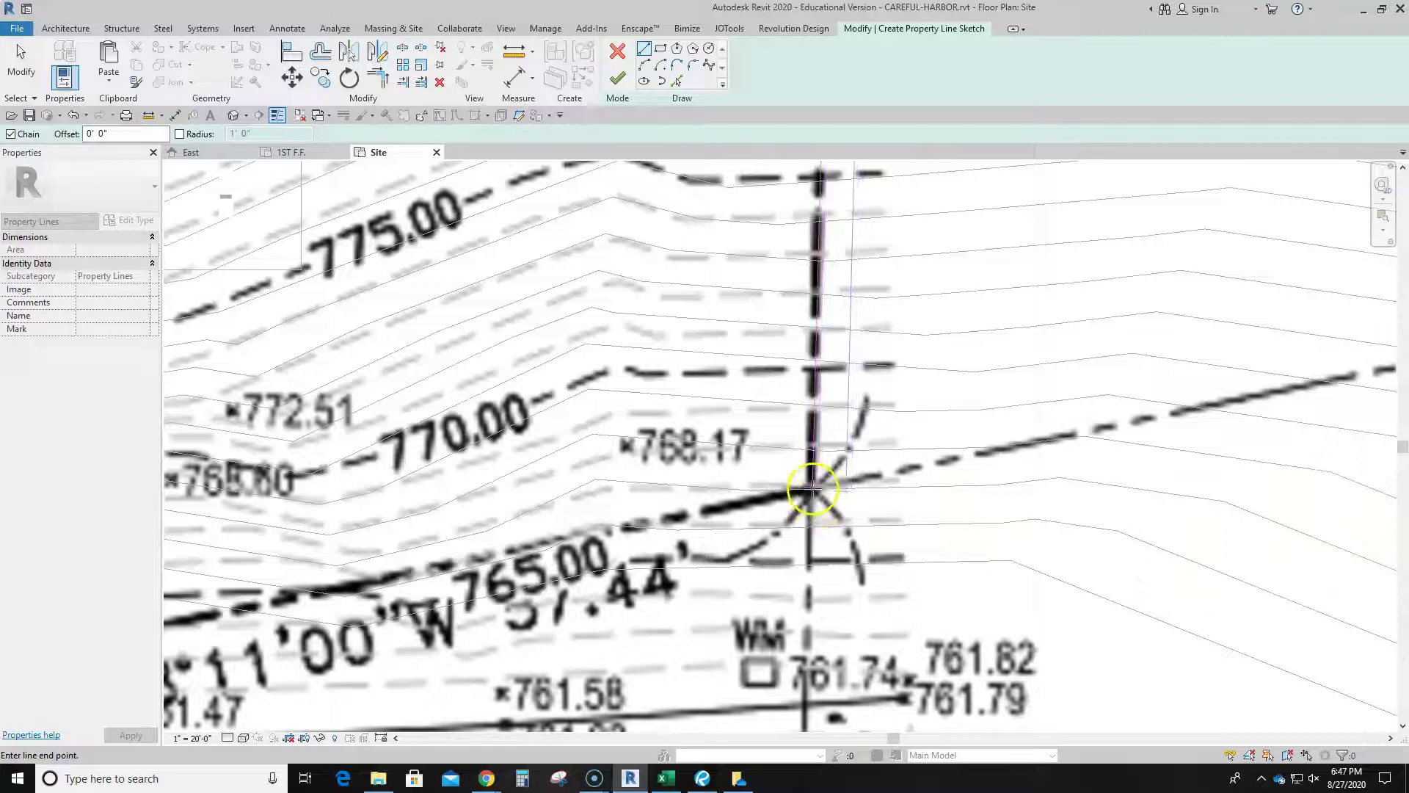
click(813, 489)
Draw the property line segment along the S78°11'00"W boundary, from the southeast corner to the start of the curve
scroll(744, 537, down, 2)
middle_drag(615, 589, 1087, 449)
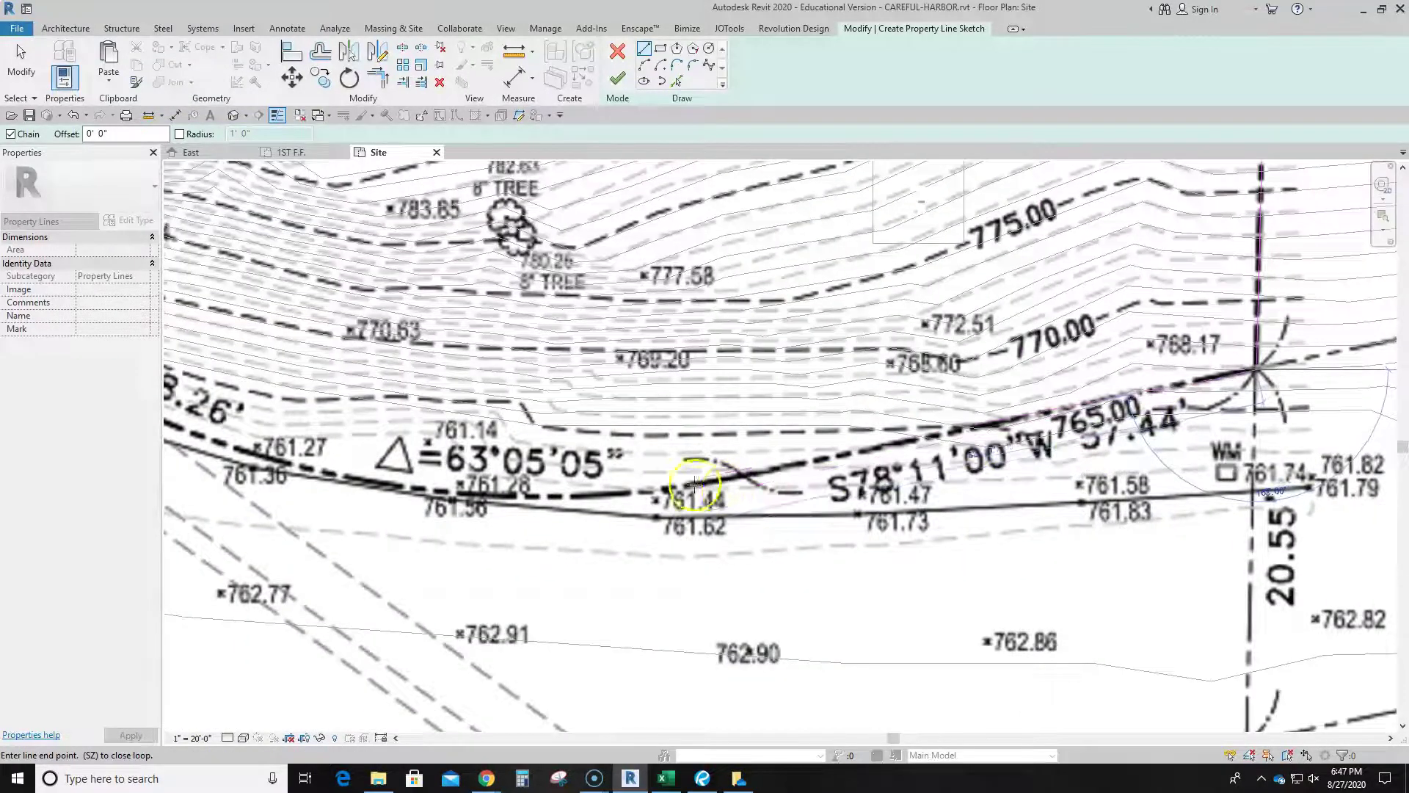
scroll(693, 488, up, 1)
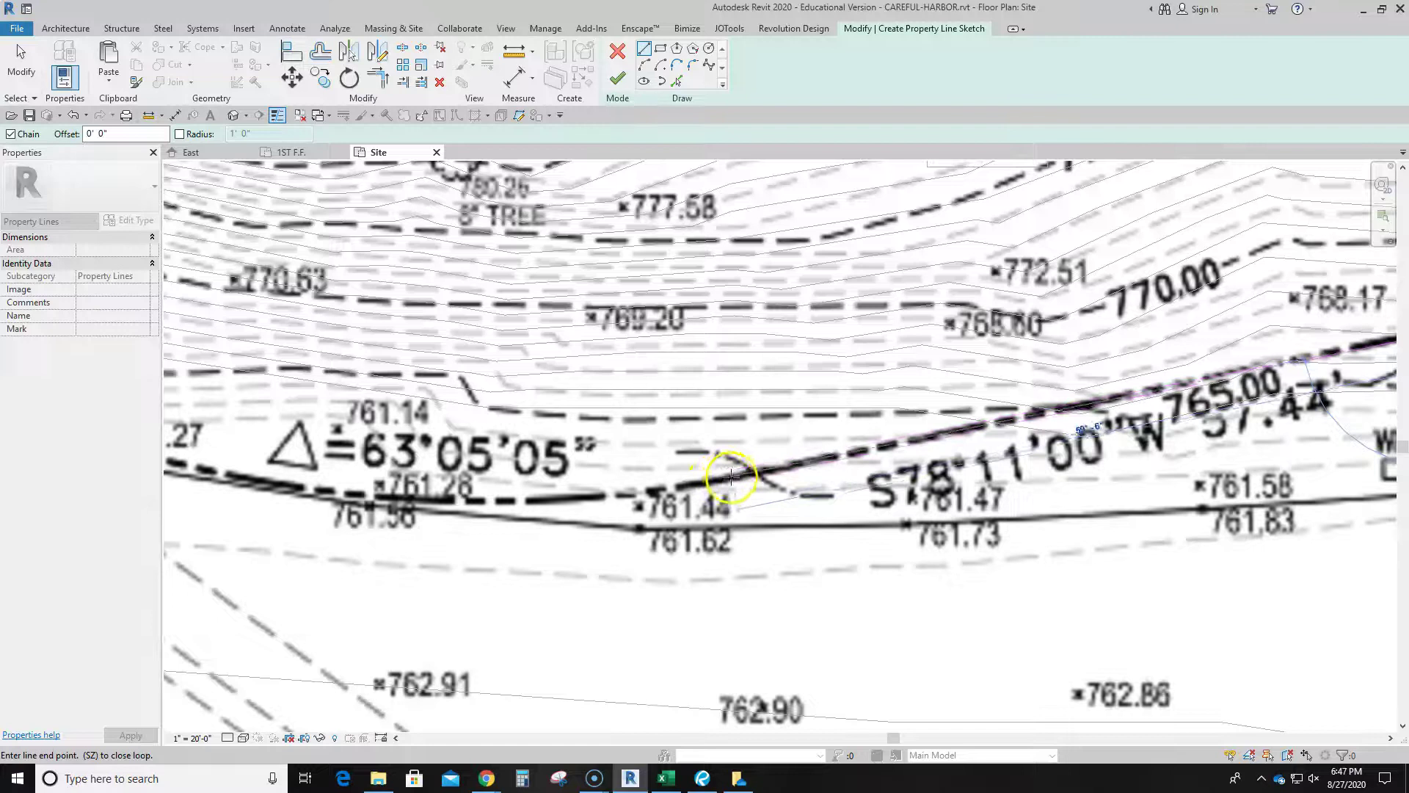
scroll(518, 560, down, 2)
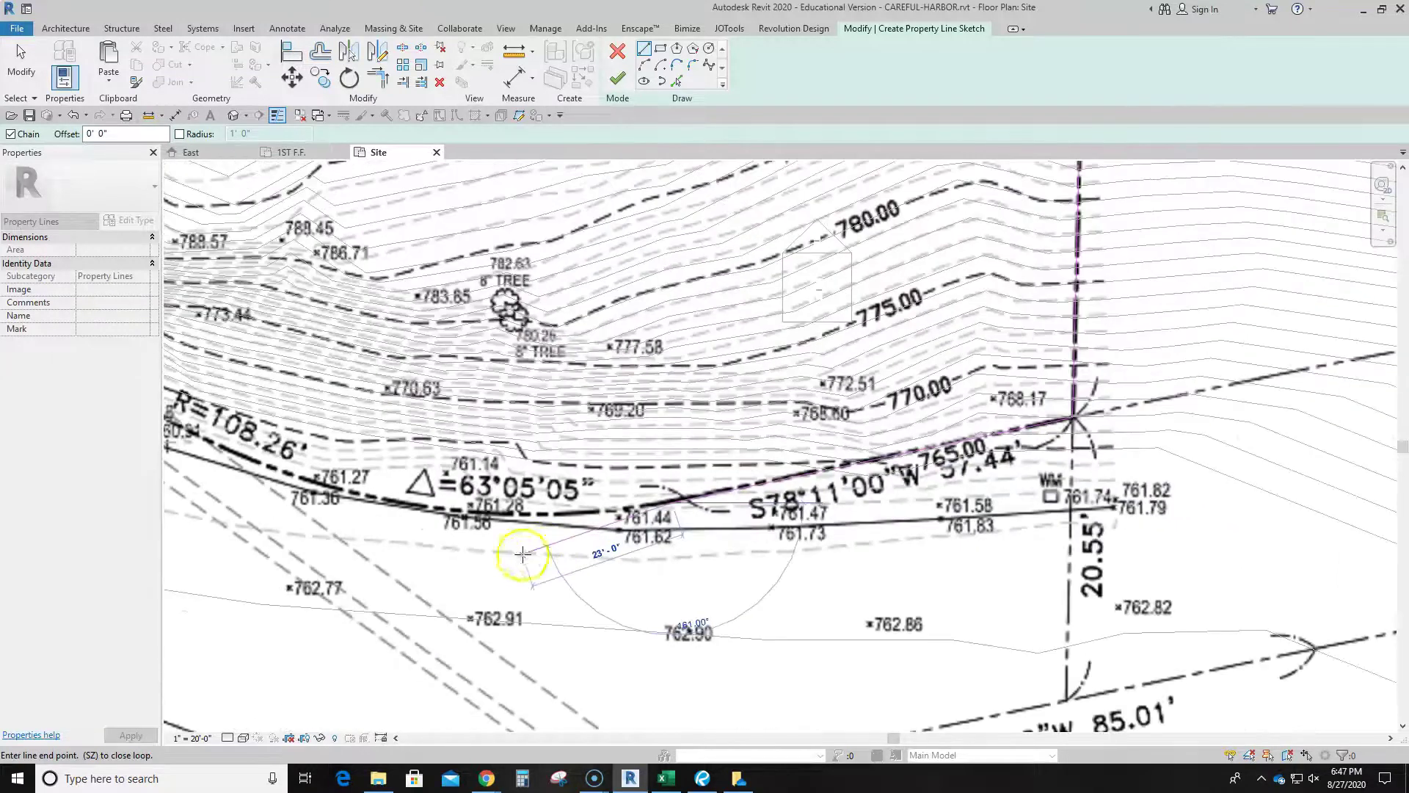
Close the boundary with an arc traced along the R=108.26' curve to the southwest corner and finish the property line sketch
middle_drag(519, 560, 849, 580)
click(645, 66)
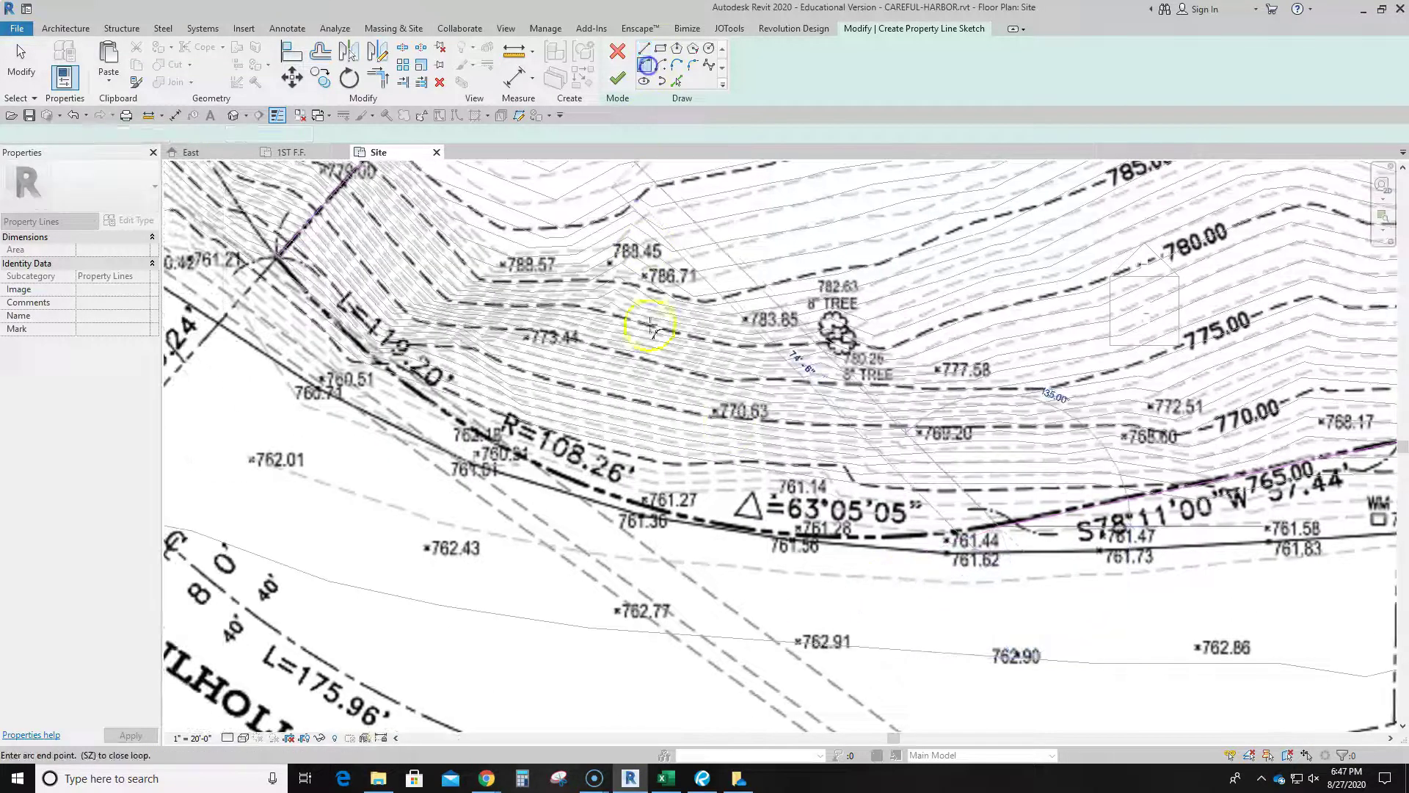
click(273, 255)
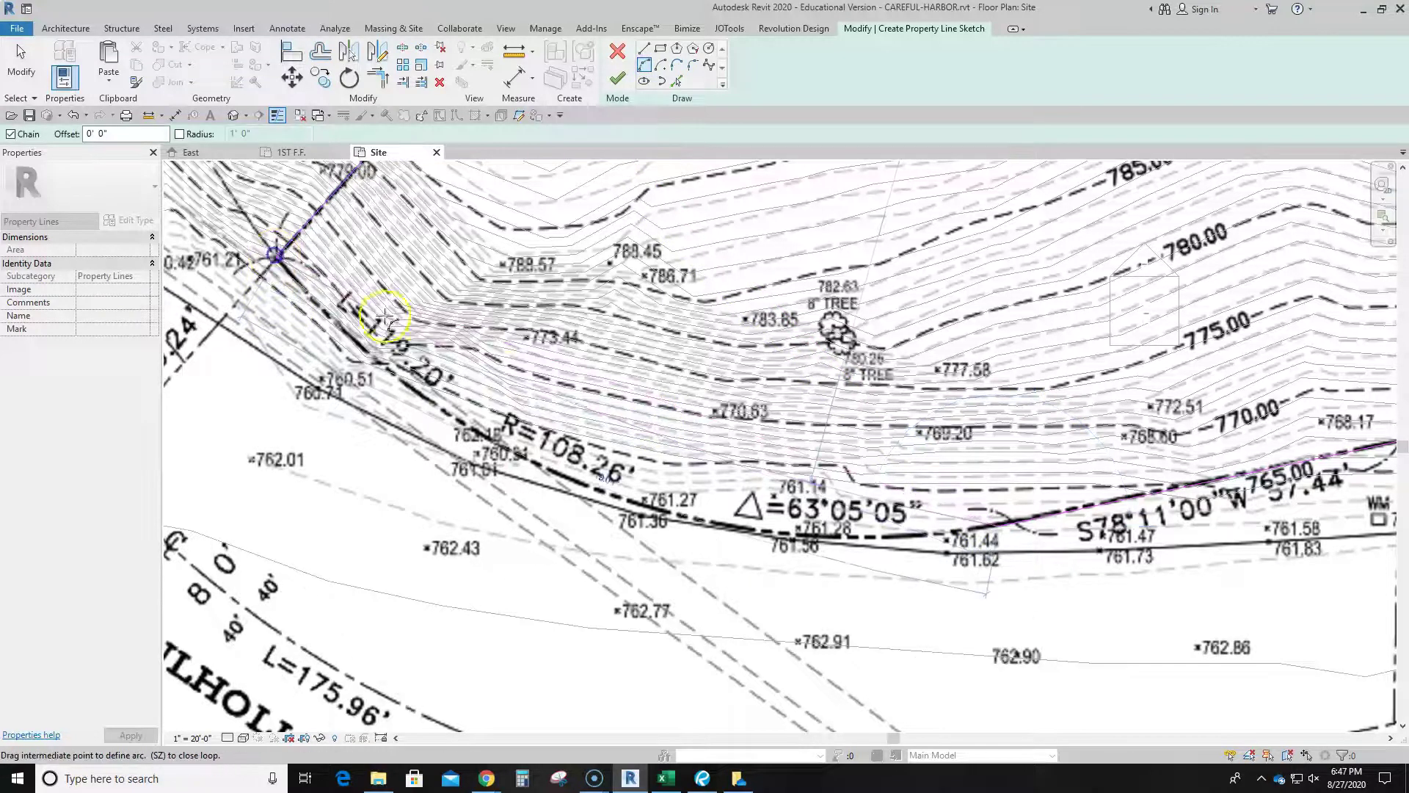
click(566, 478)
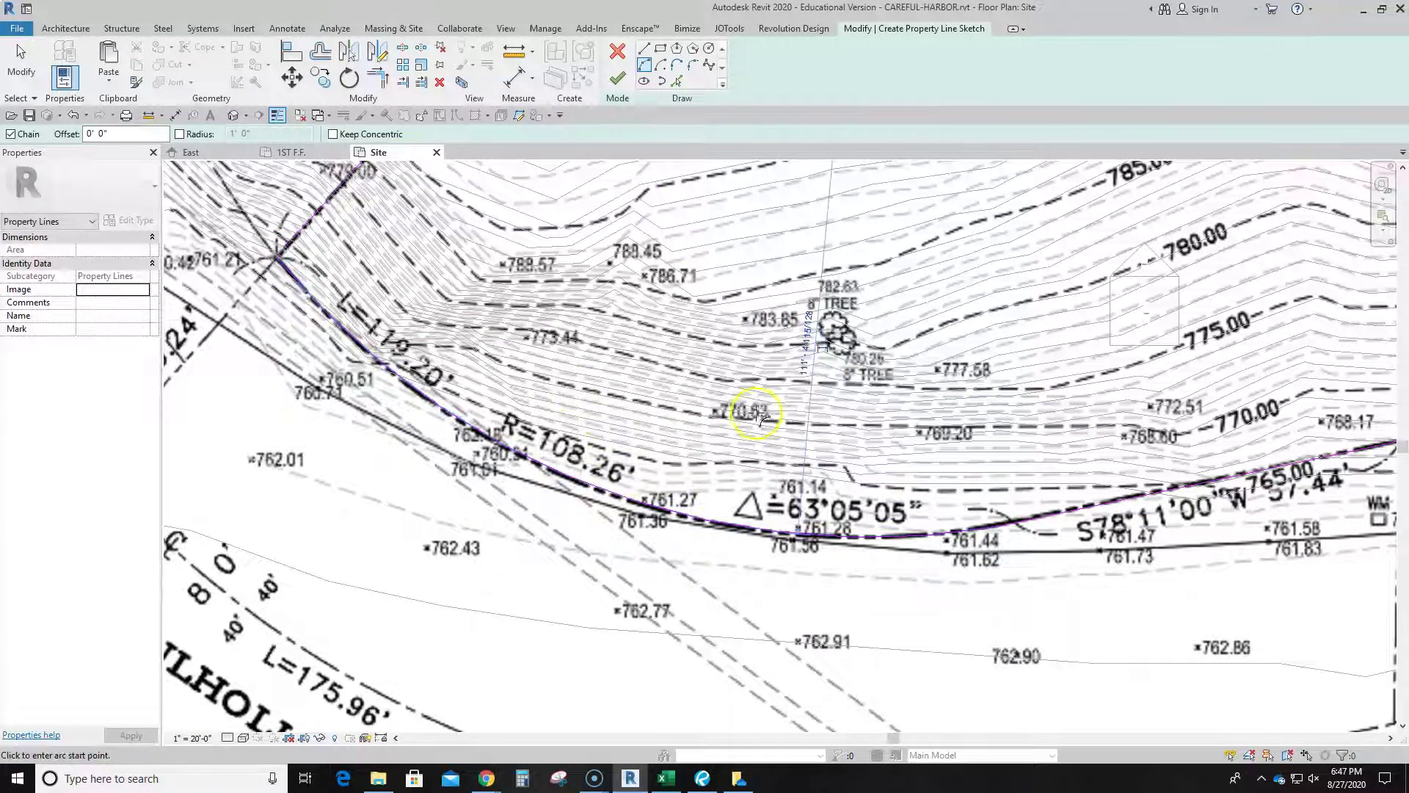
scroll(915, 323, down, 2)
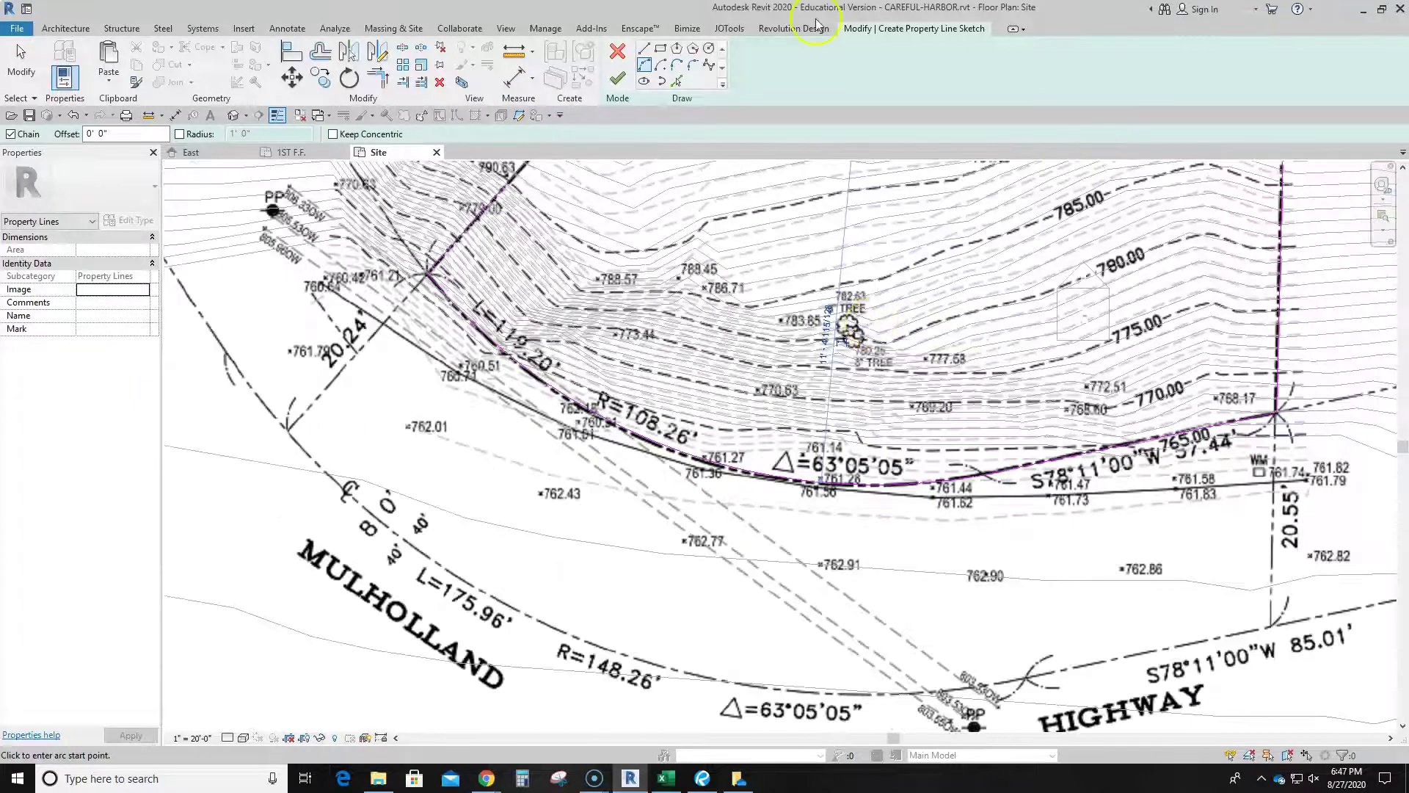
click(615, 81)
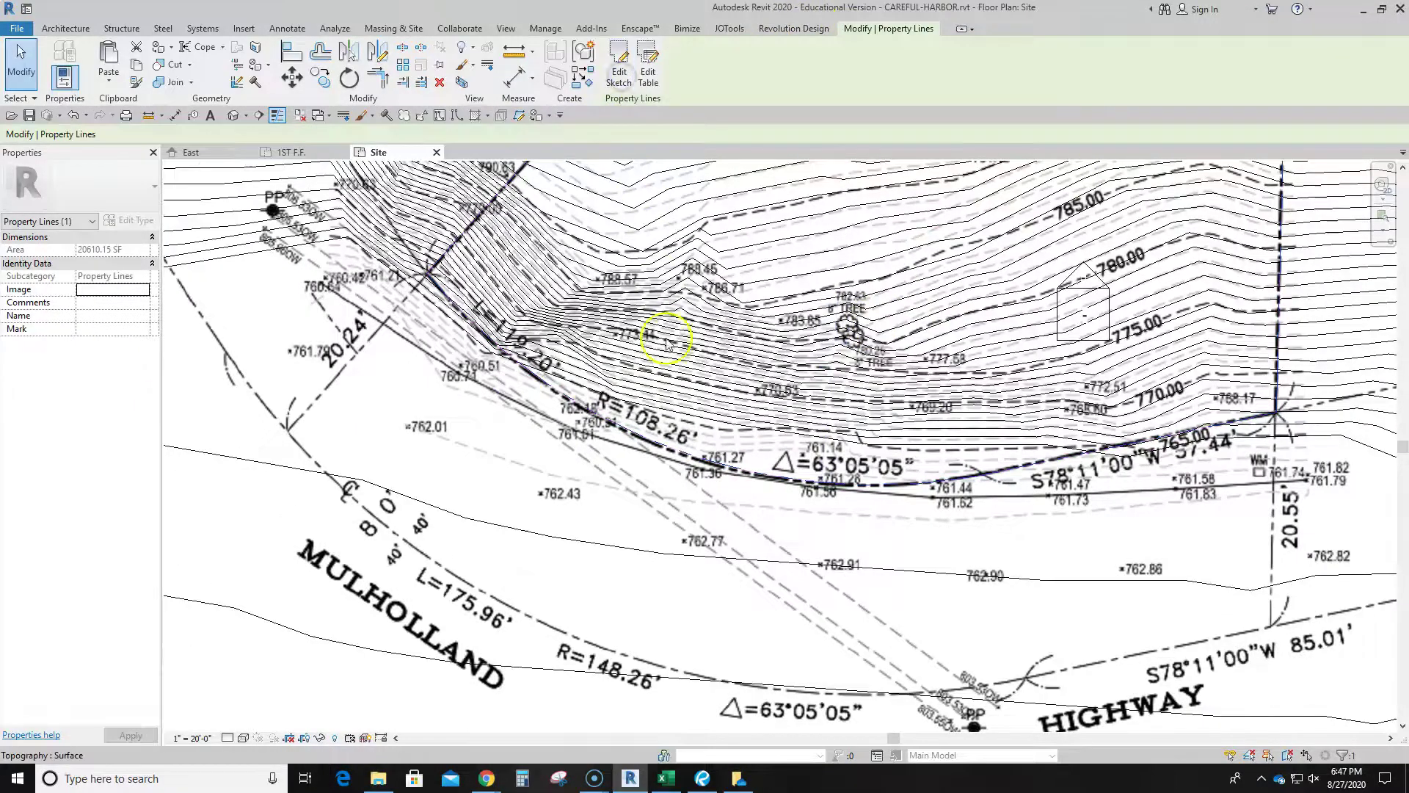
Open the 1ST F.F. floor plan view and check it for hidden elements
scroll(683, 448, down, 4)
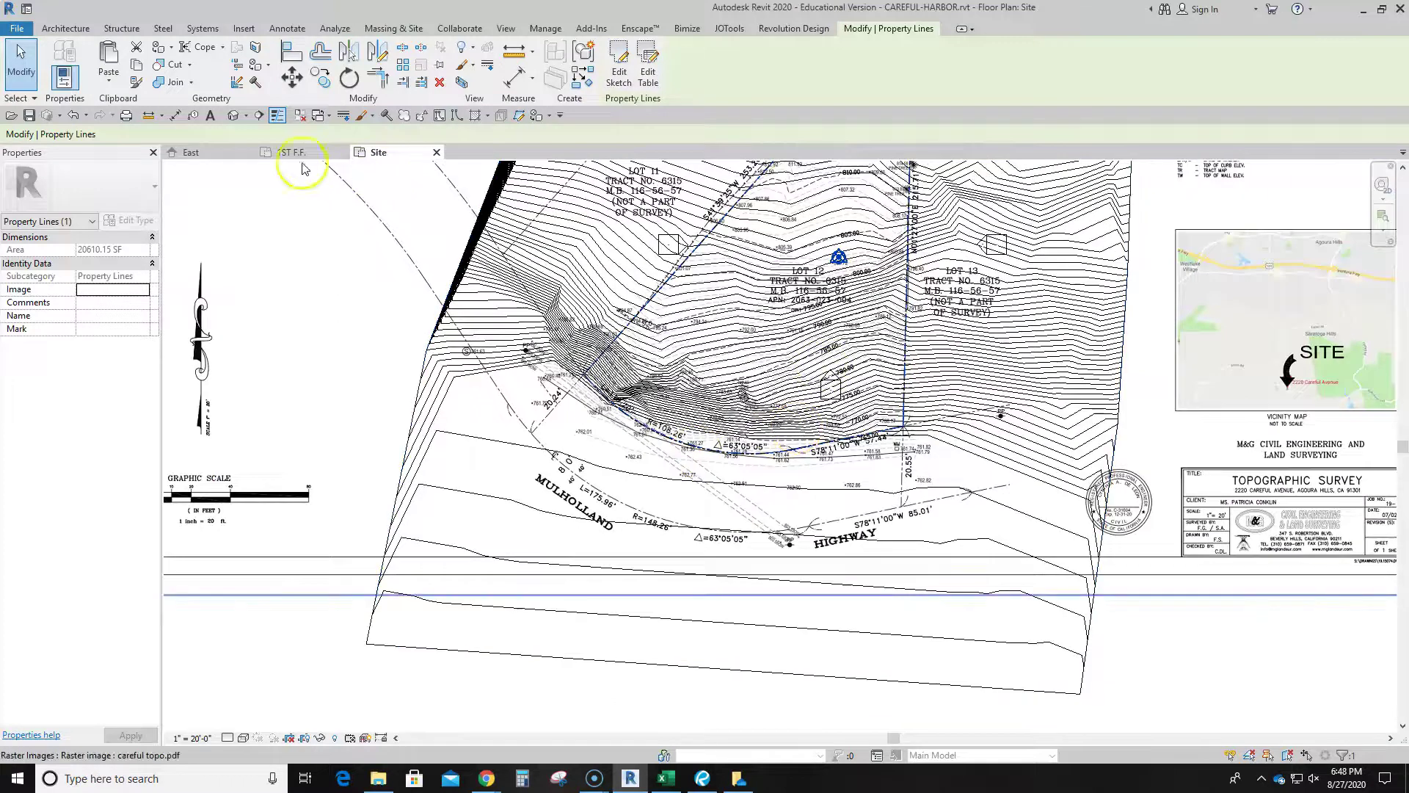
click(287, 152)
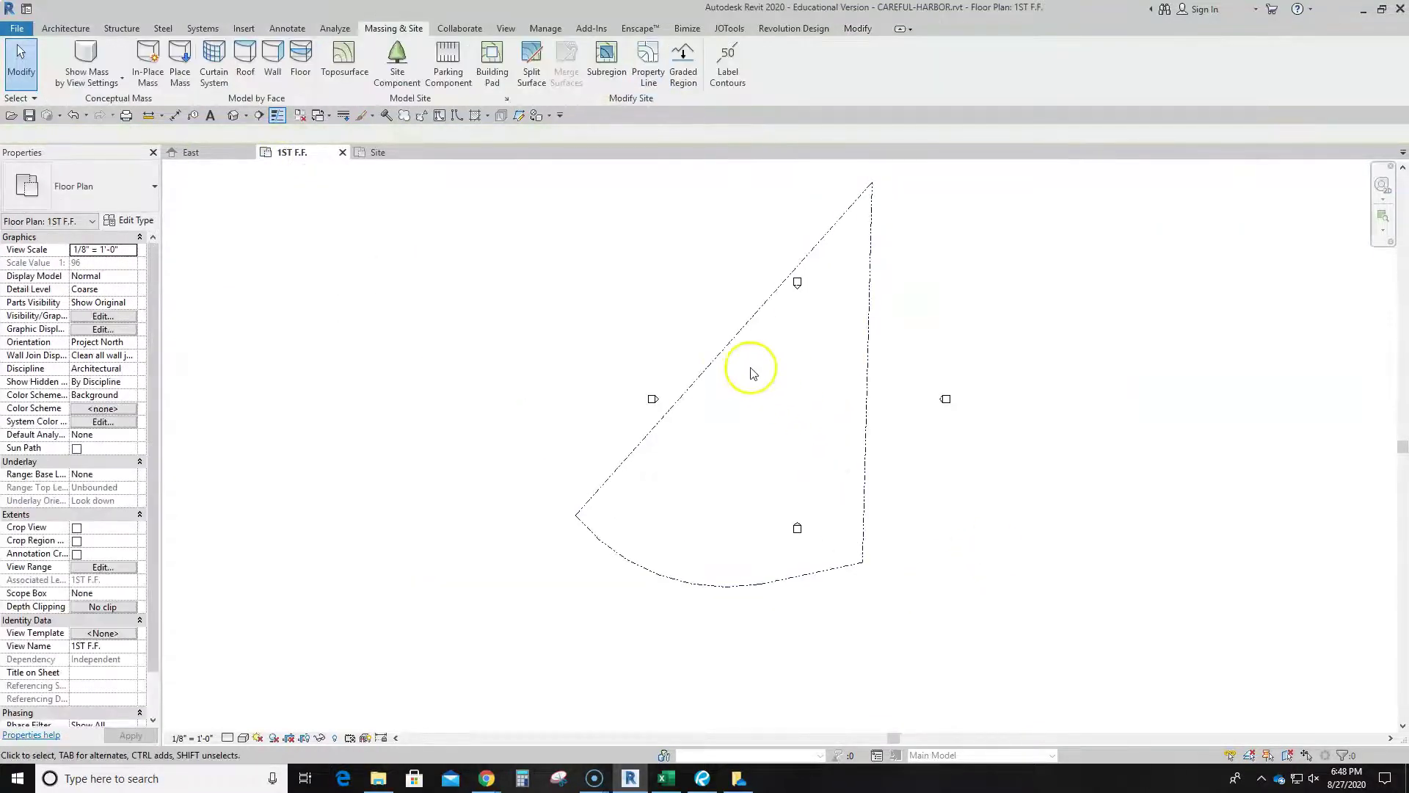
scroll(690, 525, down, 1)
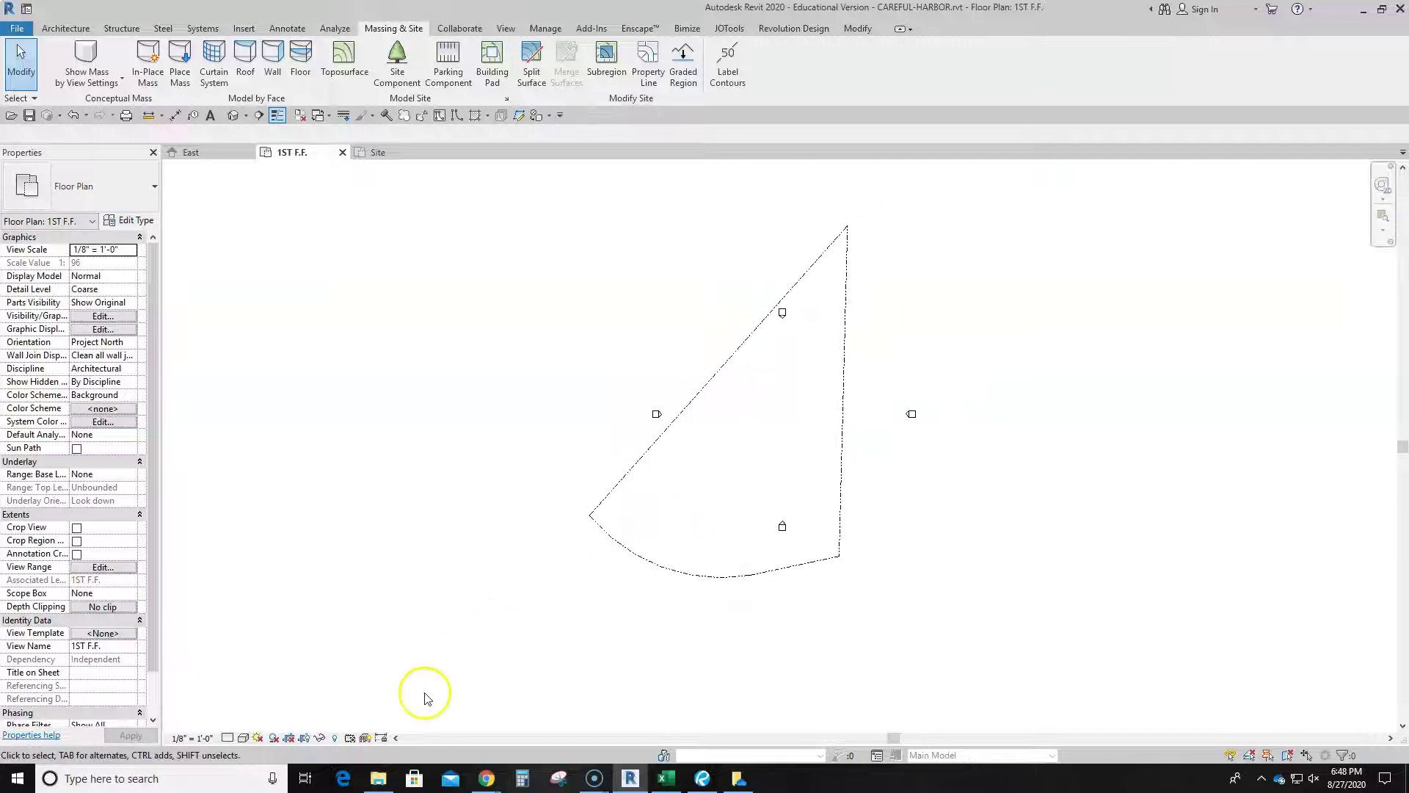
click(335, 738)
click(870, 68)
Switch to the plan set in Revu and examine the house footprint and its location dimension on site plan sheet G0-01.1
key(alt+Tab)
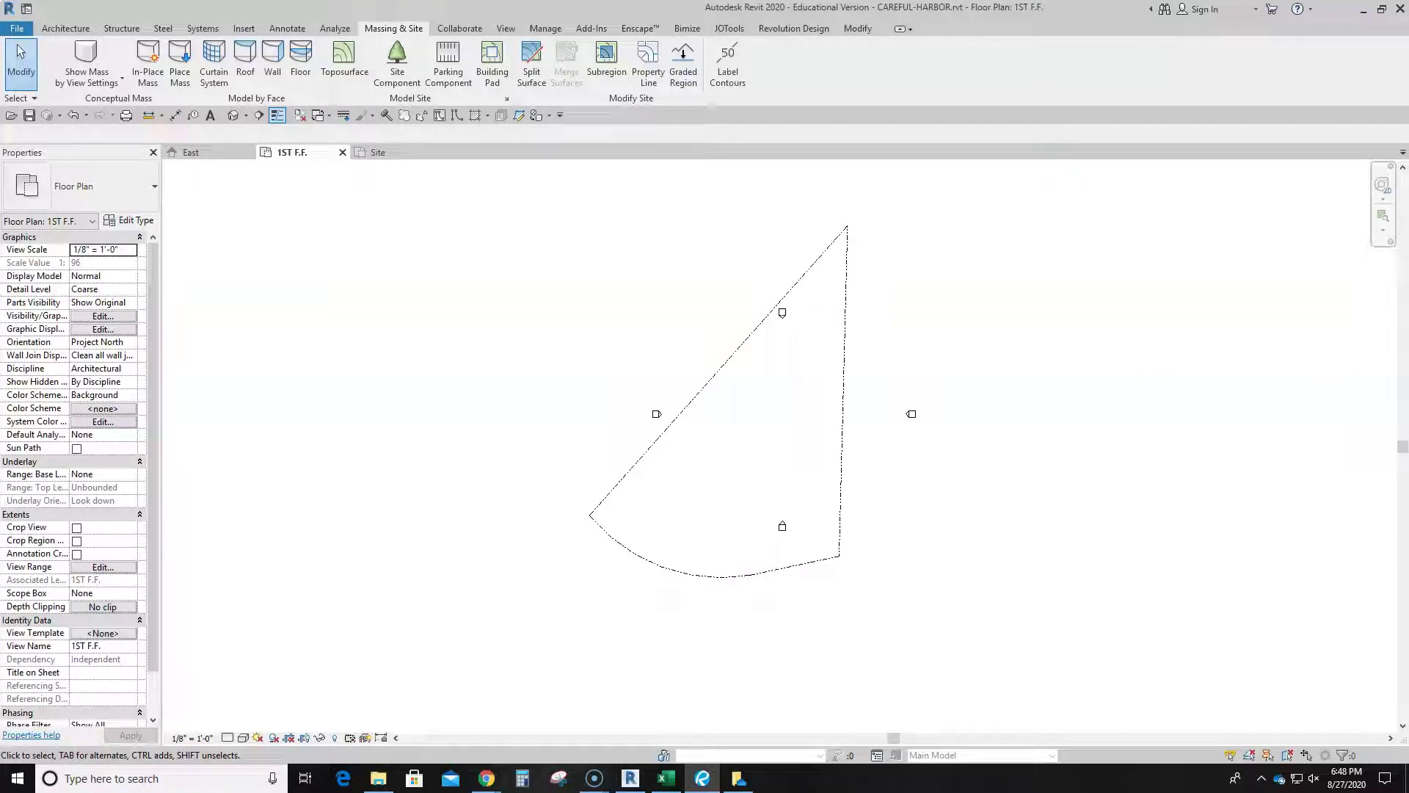
drag(1408, 176, 812, 59)
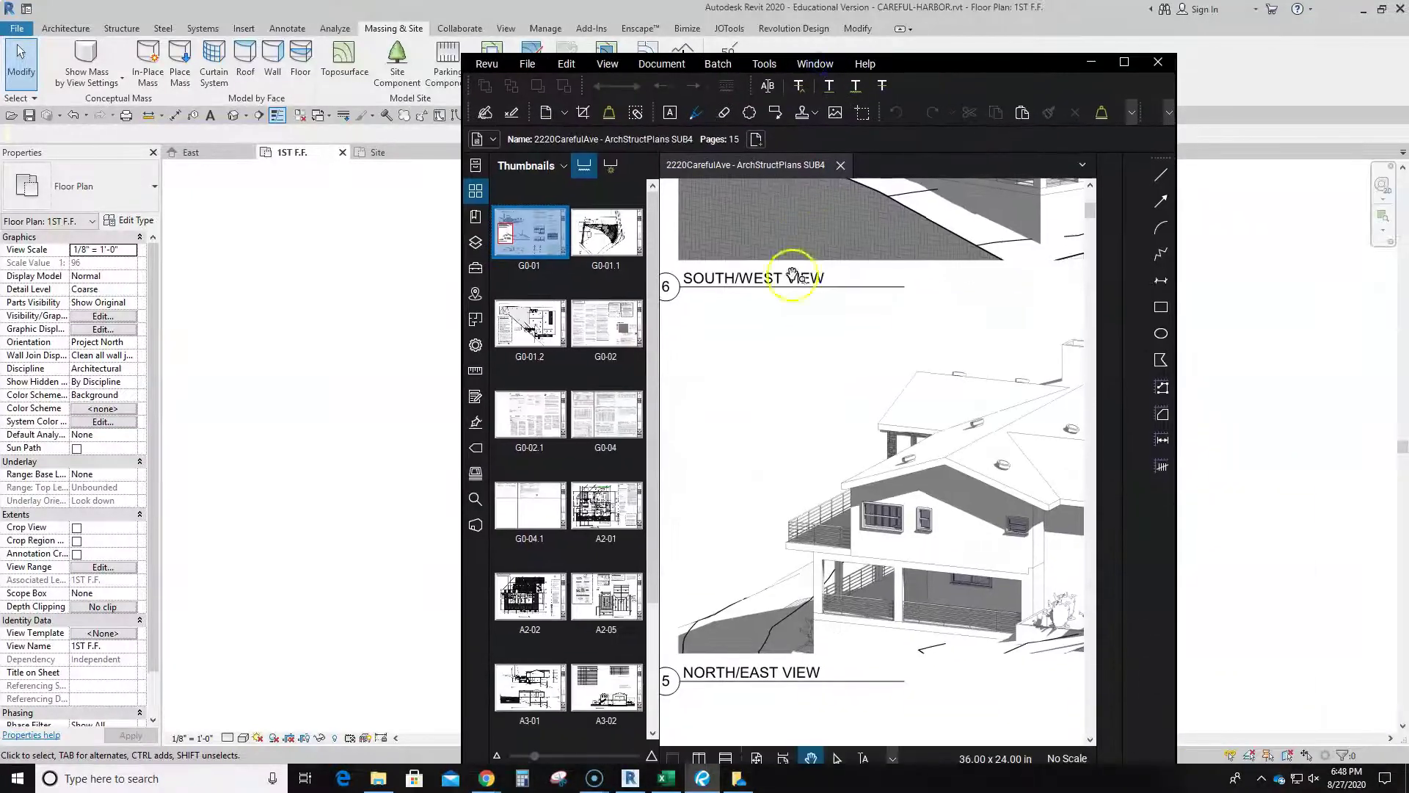
click(620, 235)
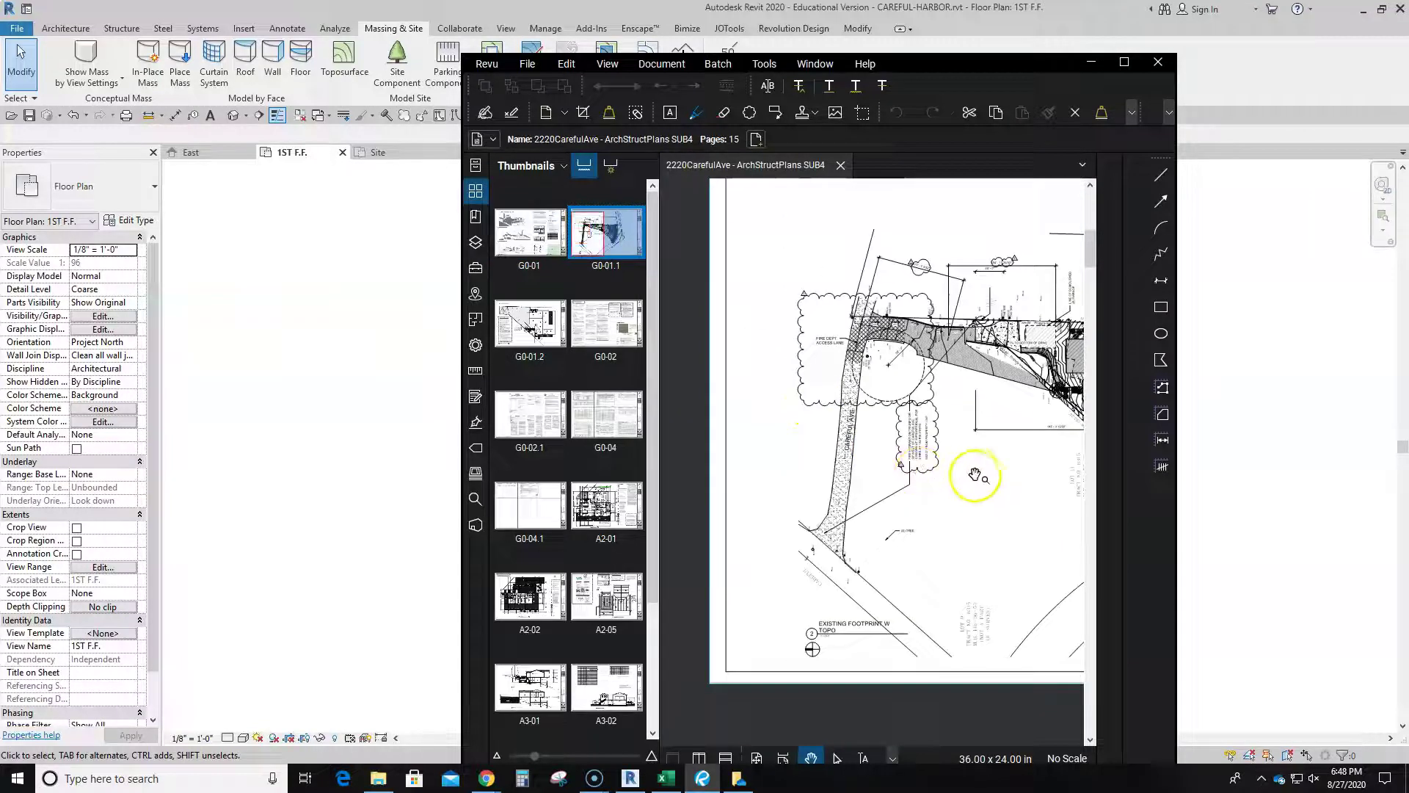
scroll(980, 470, up, 5)
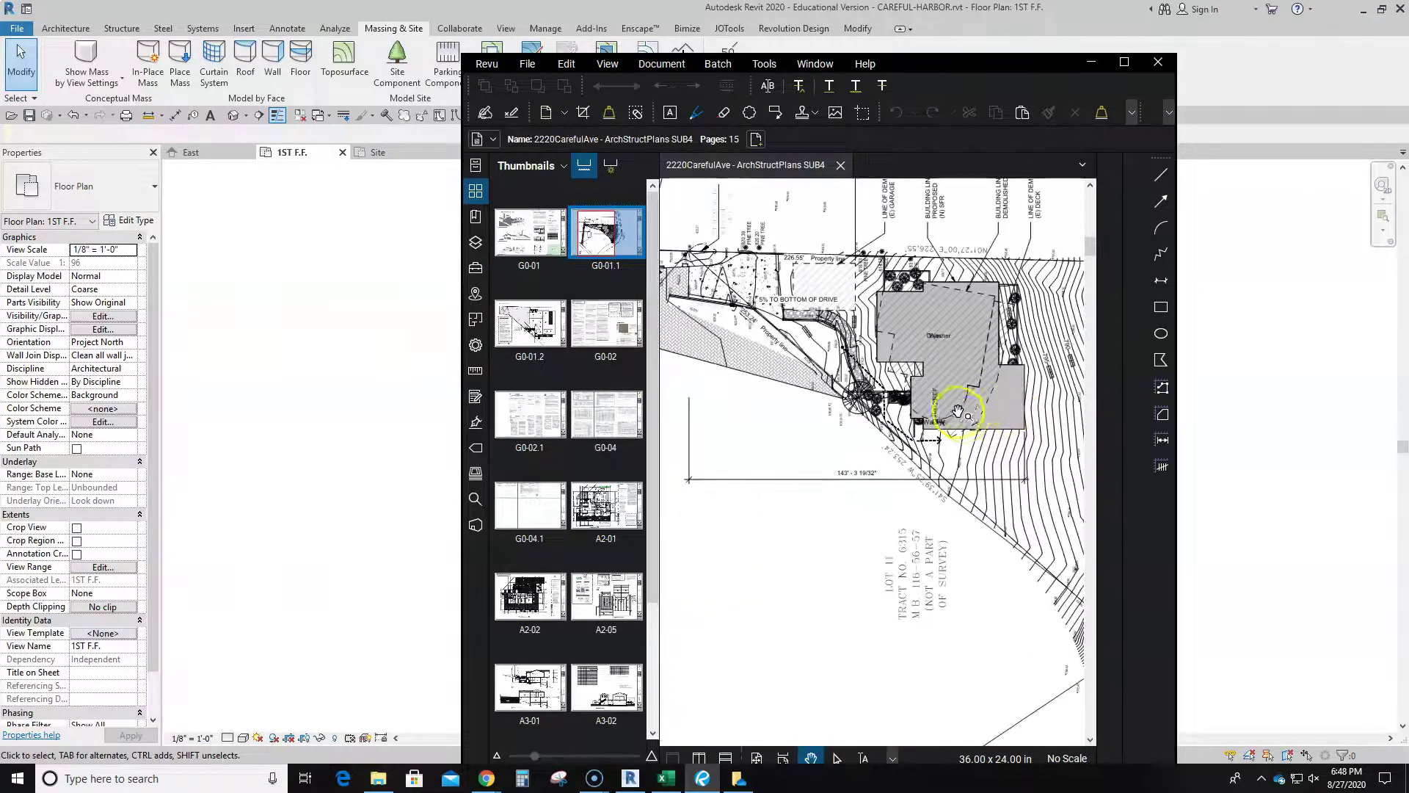
scroll(923, 466, up, 5)
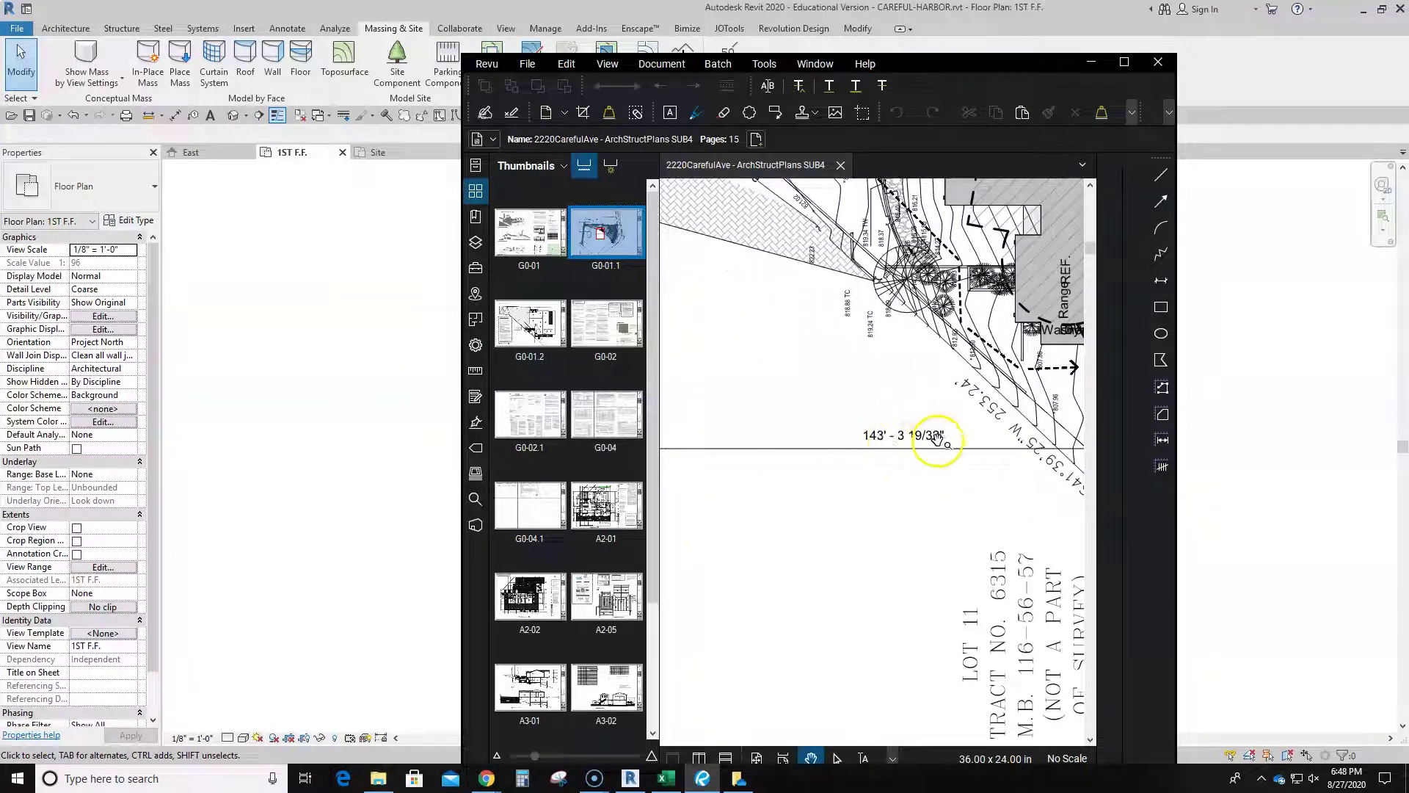
scroll(889, 438, down, 5)
scroll(825, 450, up, 6)
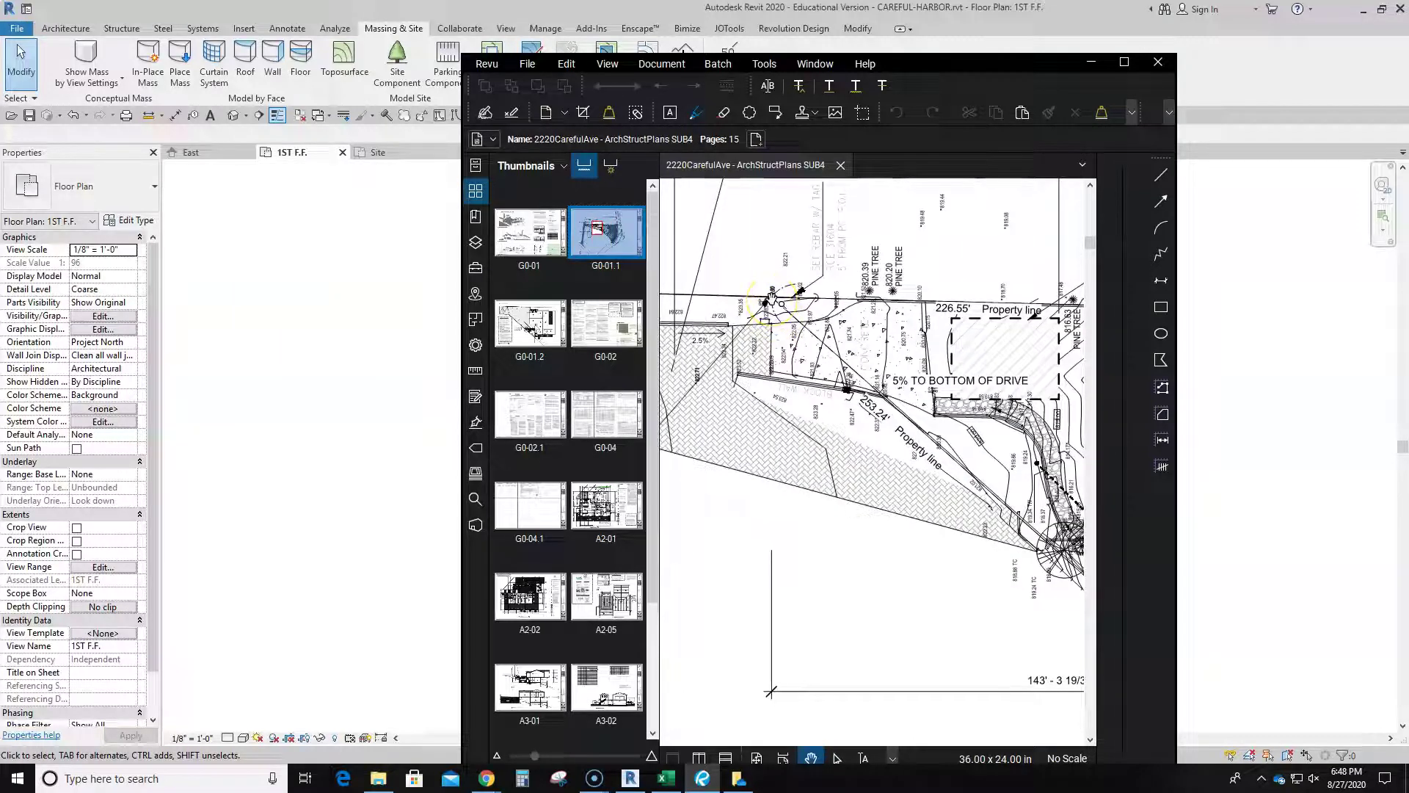
scroll(796, 404, down, 4)
drag(881, 522, 743, 490)
scroll(909, 494, up, 2)
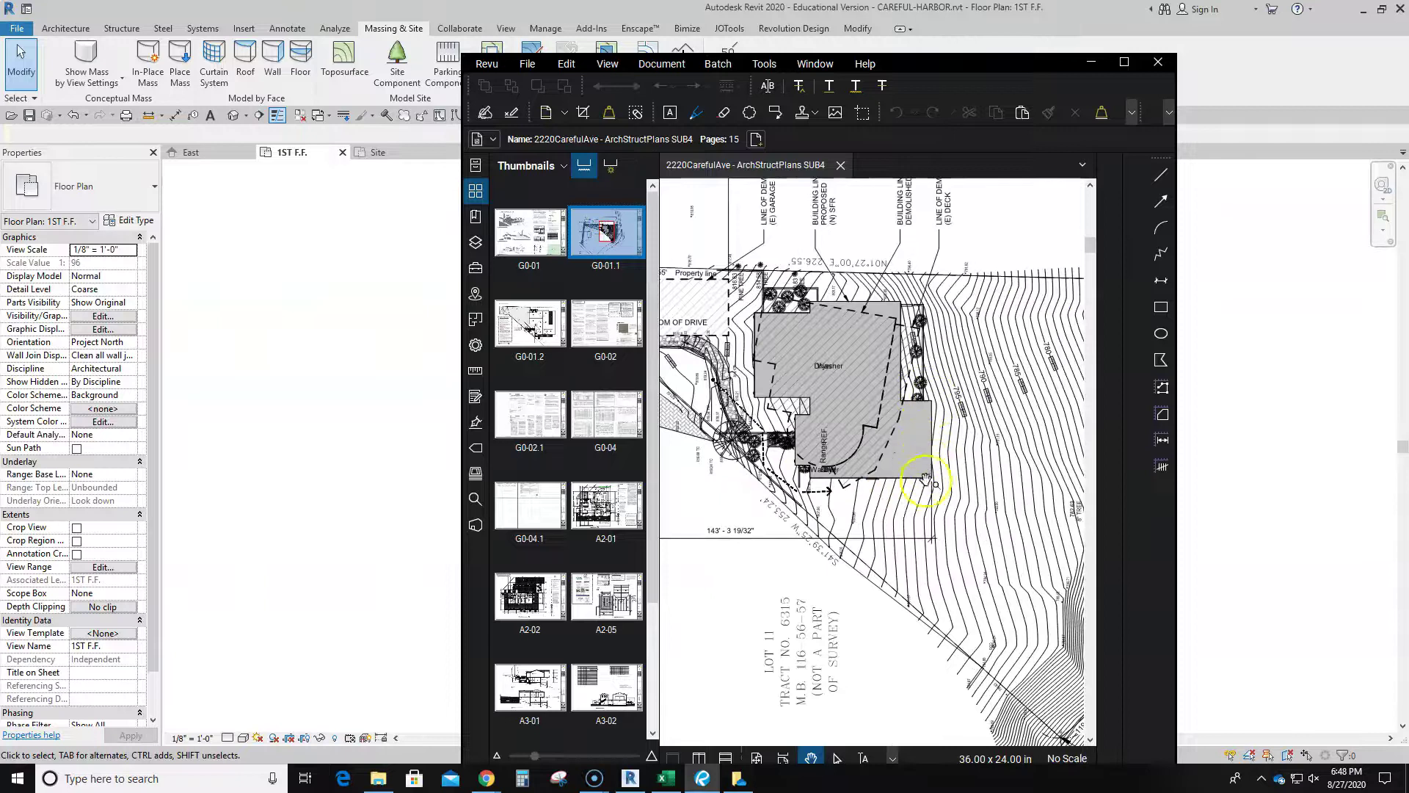
scroll(866, 543, down, 2)
scroll(884, 544, up, 2)
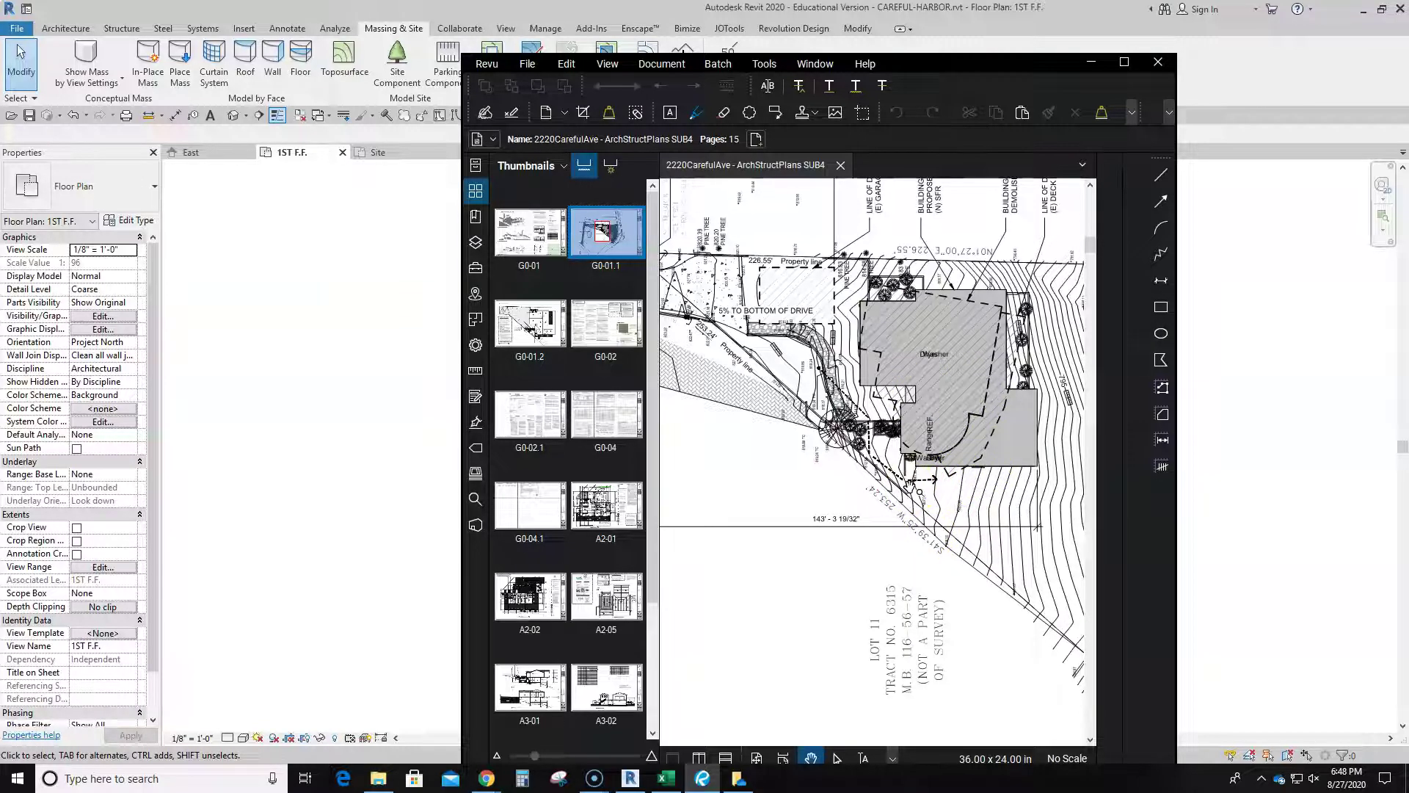
Open floor plan sheet A2-01, look over the layout, and widen the plan set's window
click(619, 510)
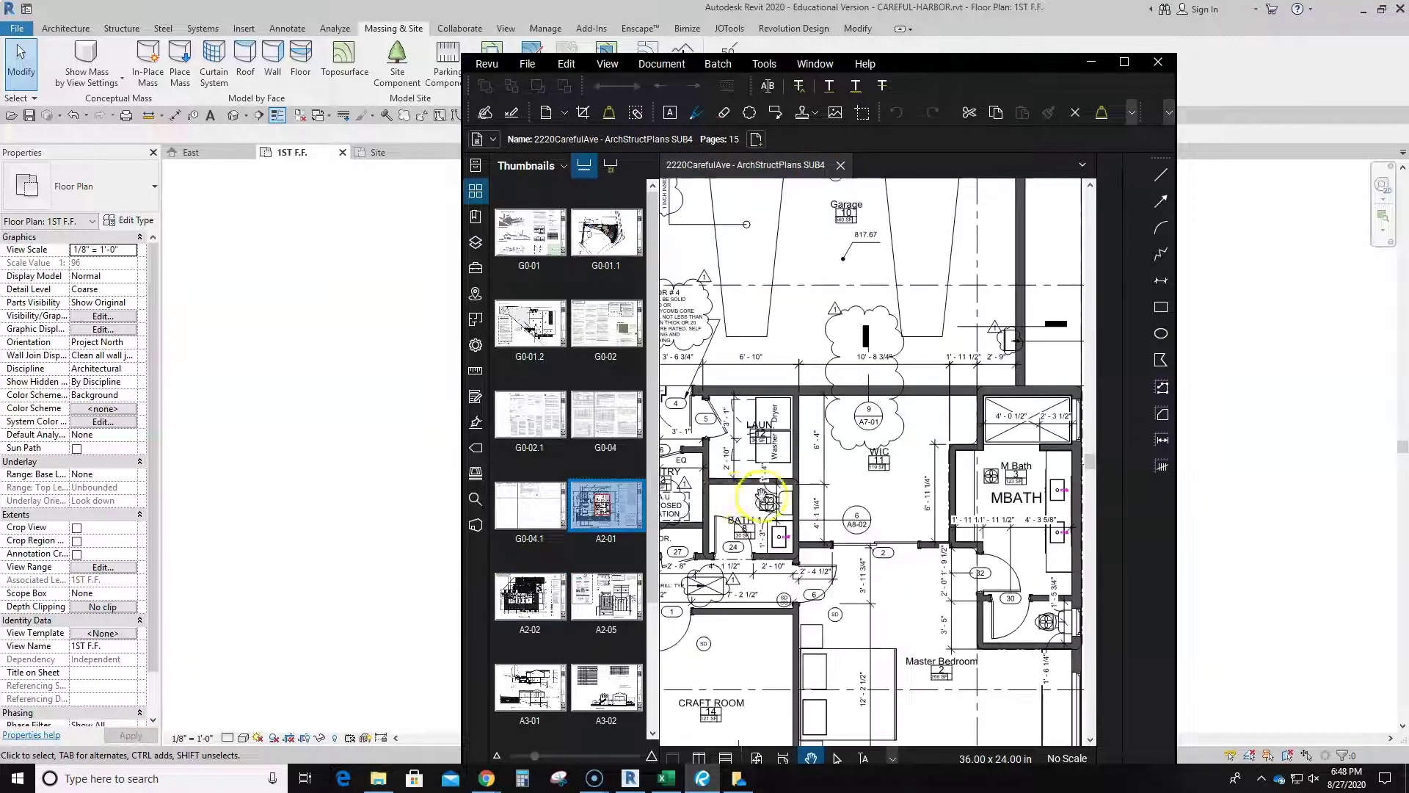
scroll(829, 499, down, 3)
scroll(844, 565, up, 2)
scroll(846, 568, down, 3)
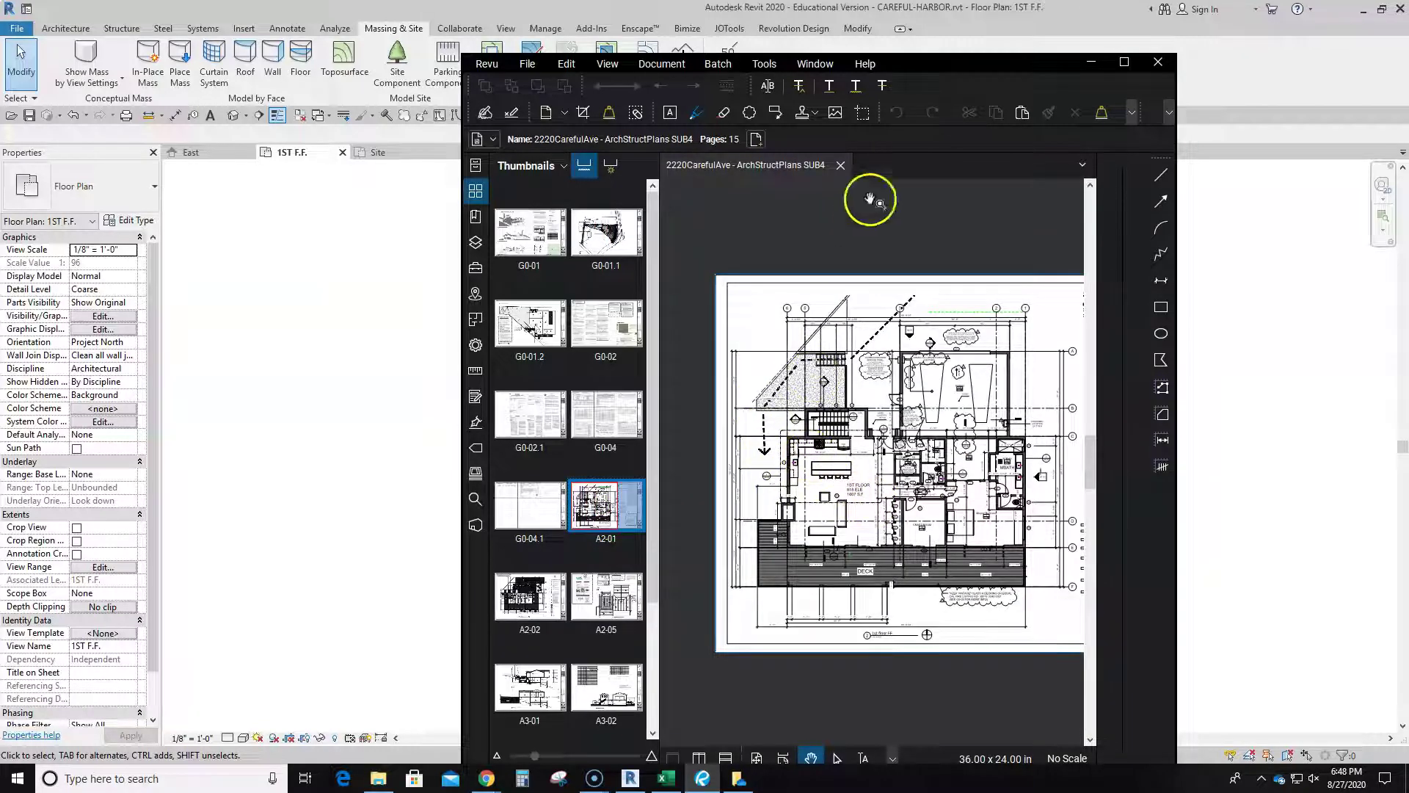
drag(913, 63, 748, 45)
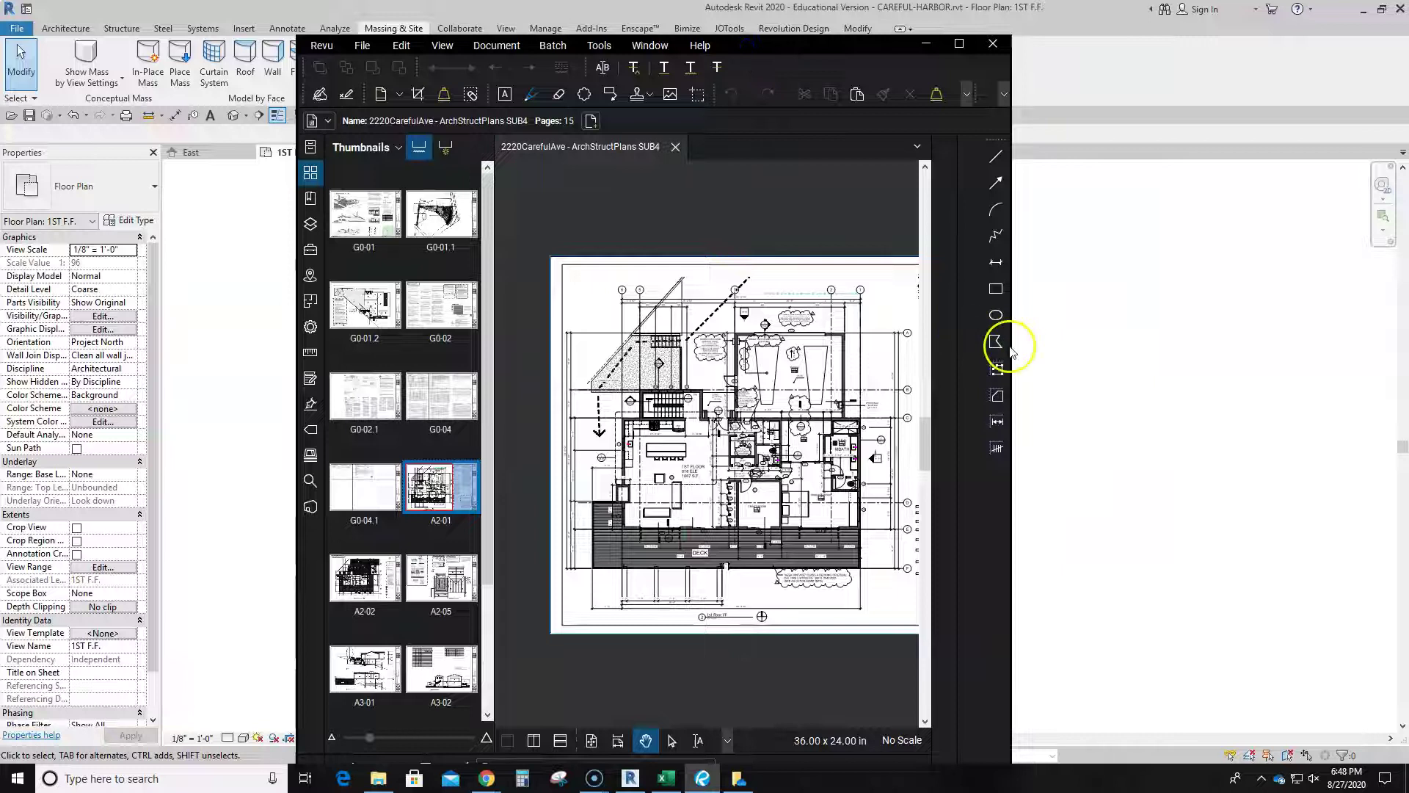
drag(1010, 345, 1213, 345)
Read the first-floor elevation note in the living area on sheet A2-01, and move the plan set off the Revit screen
scroll(640, 532, up, 1)
scroll(640, 533, up, 3)
drag(665, 542, 712, 510)
drag(786, 415, 782, 427)
scroll(782, 427, up, 3)
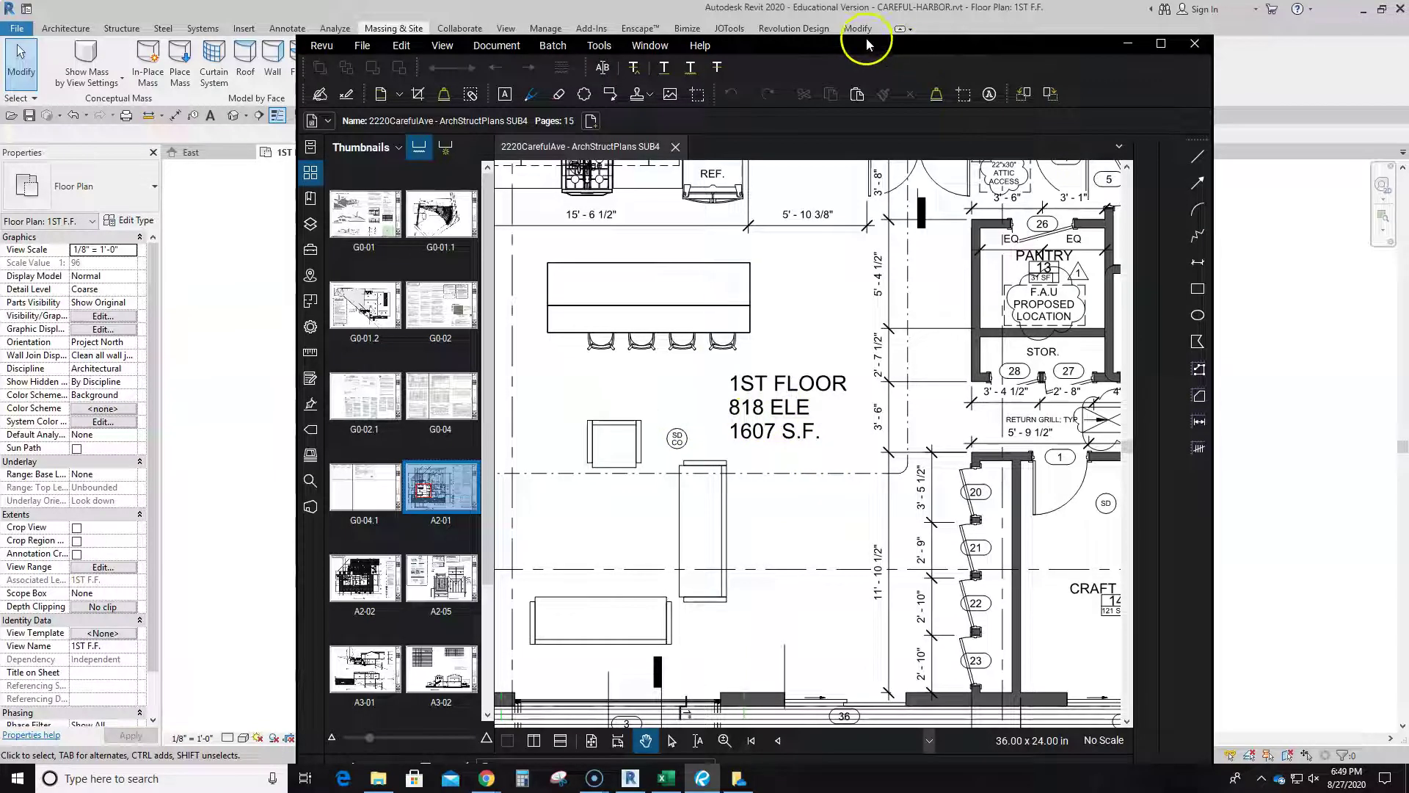
drag(857, 44, 1408, 118)
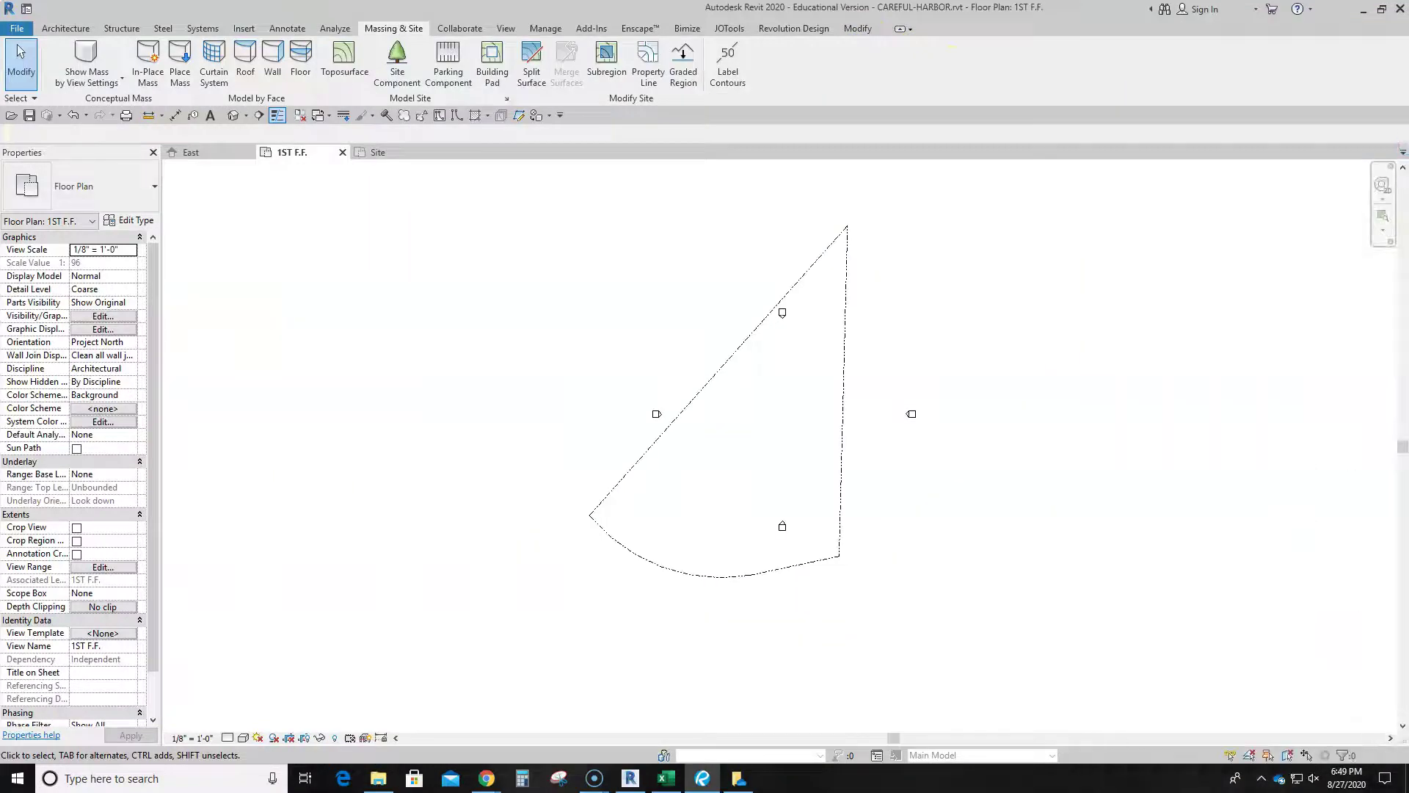
In the East elevation, set the Elevation Base of the 1ST F.F. level's type to Survey Point
click(188, 154)
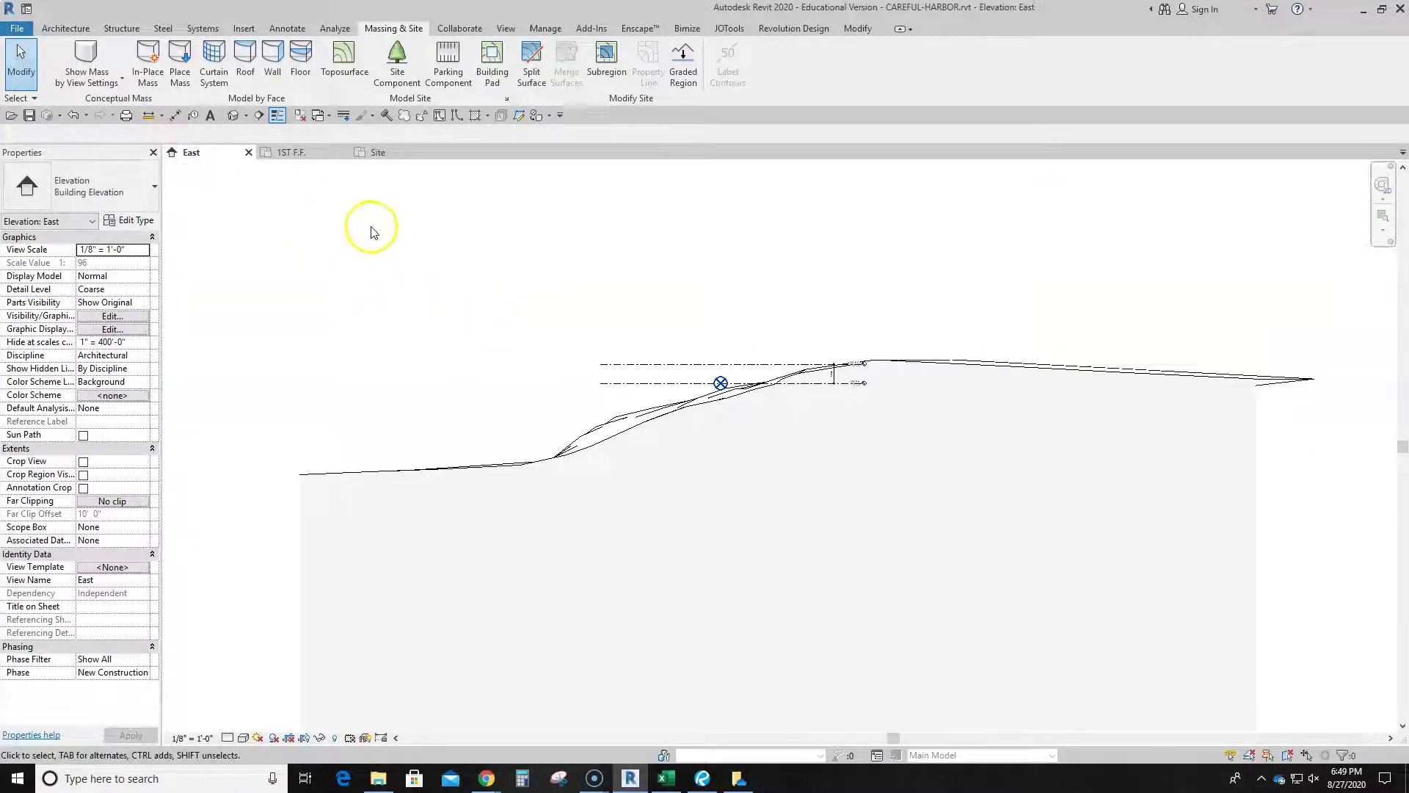
scroll(852, 400, up, 5)
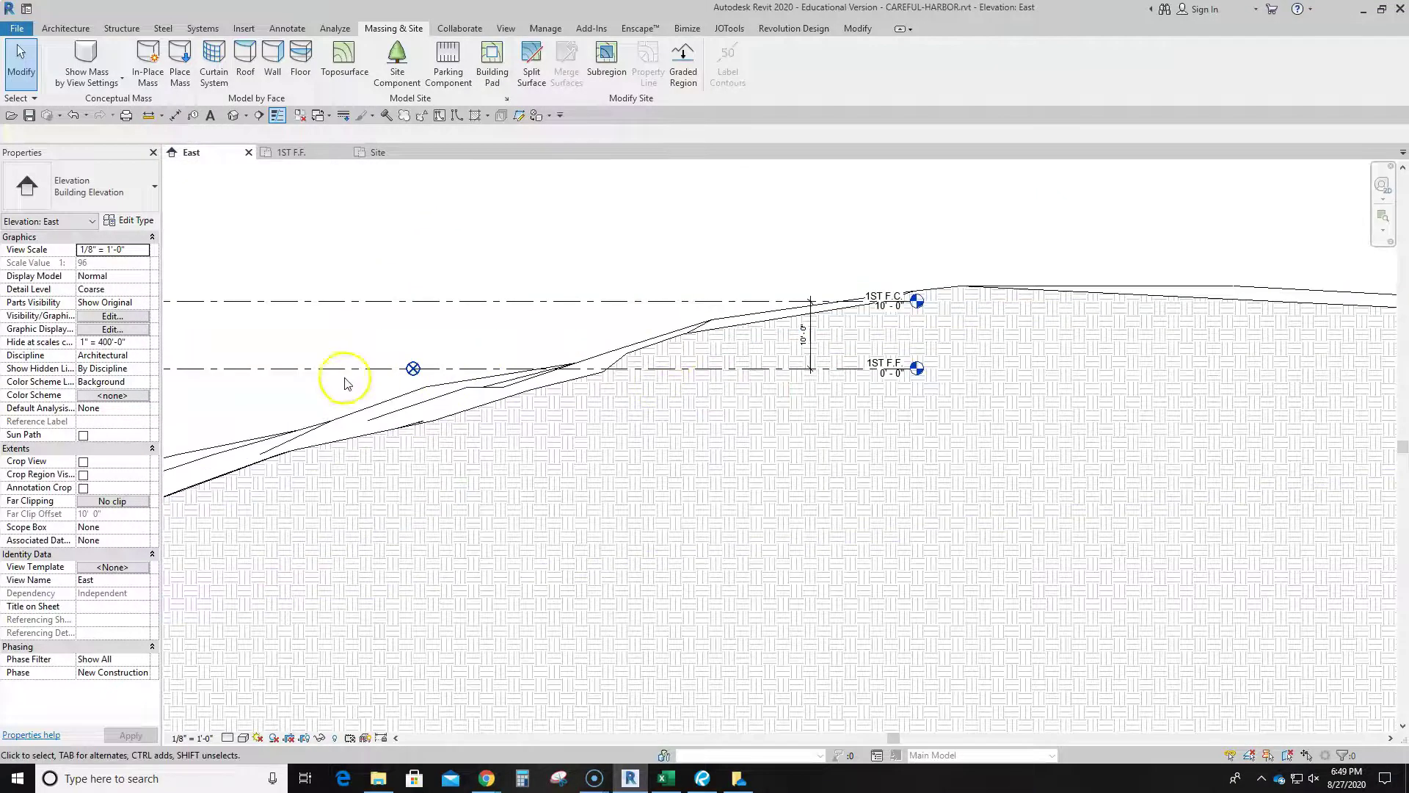
click(340, 376)
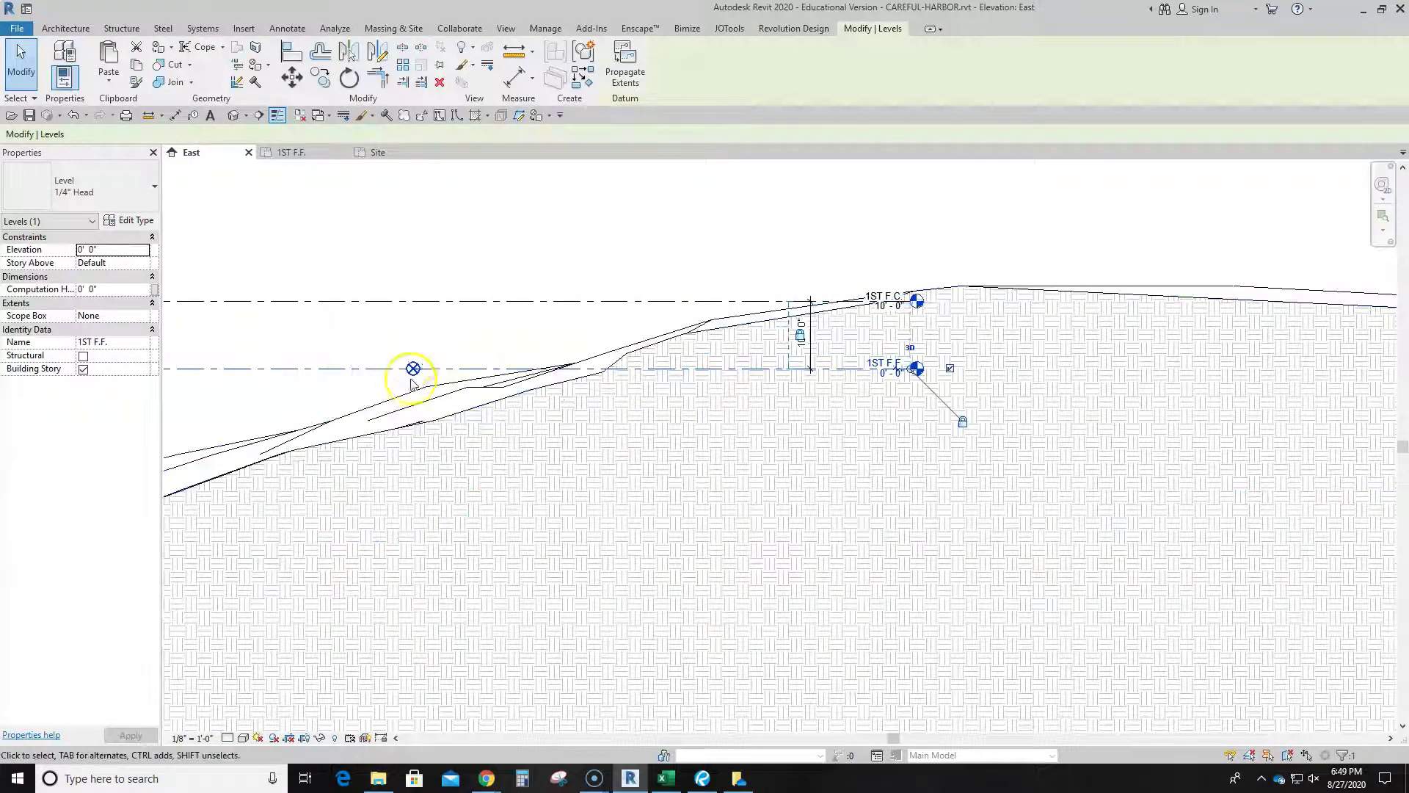
middle_drag(348, 332, 405, 323)
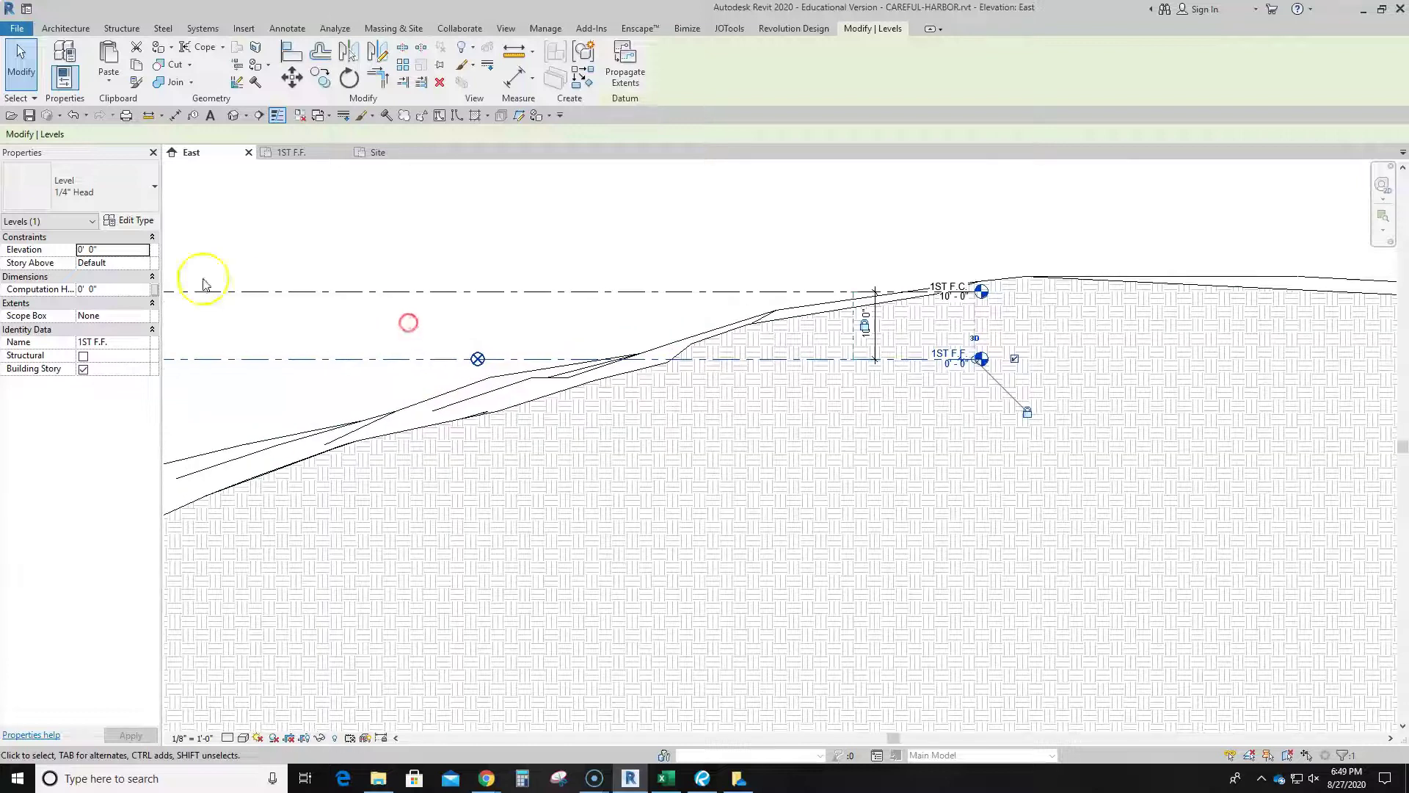
click(132, 221)
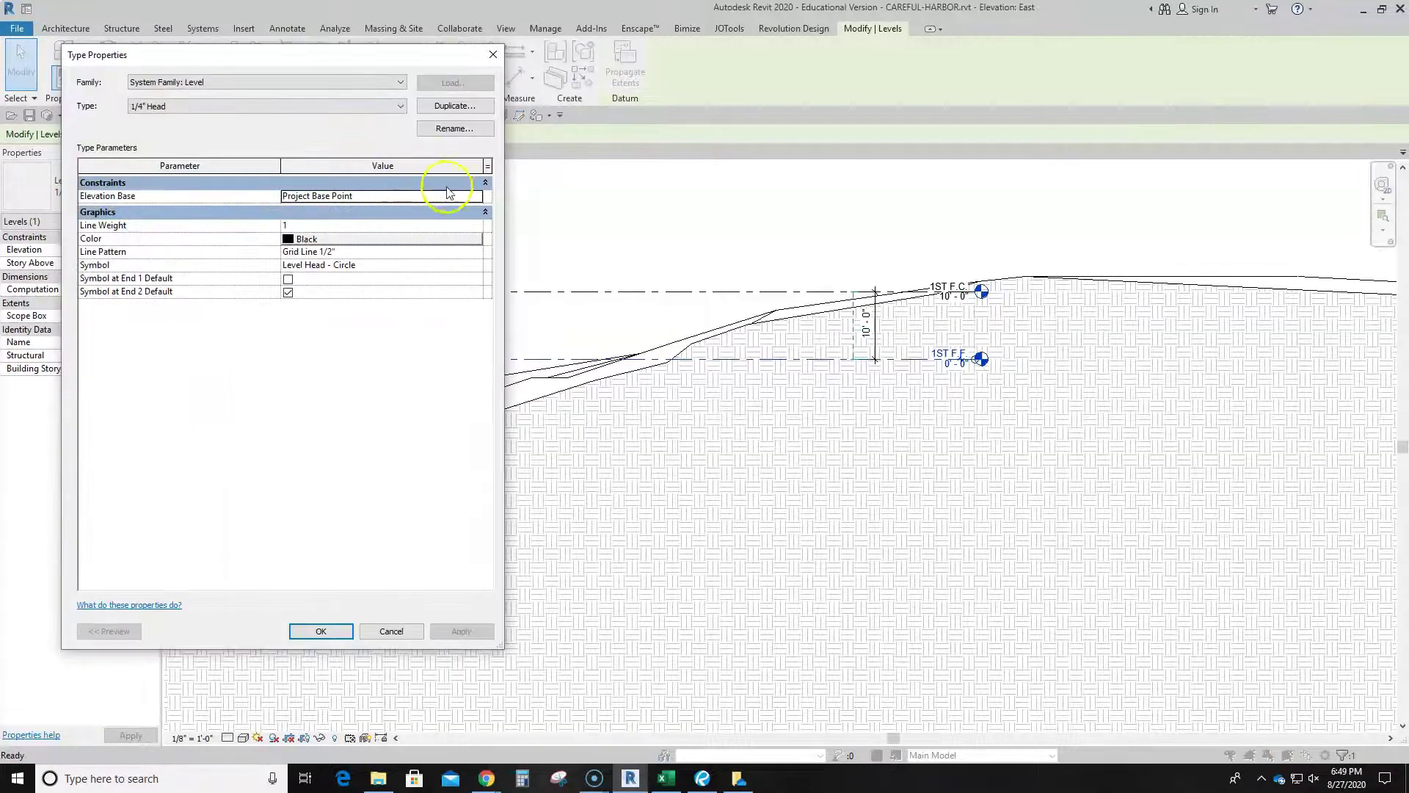
click(478, 197)
click(324, 221)
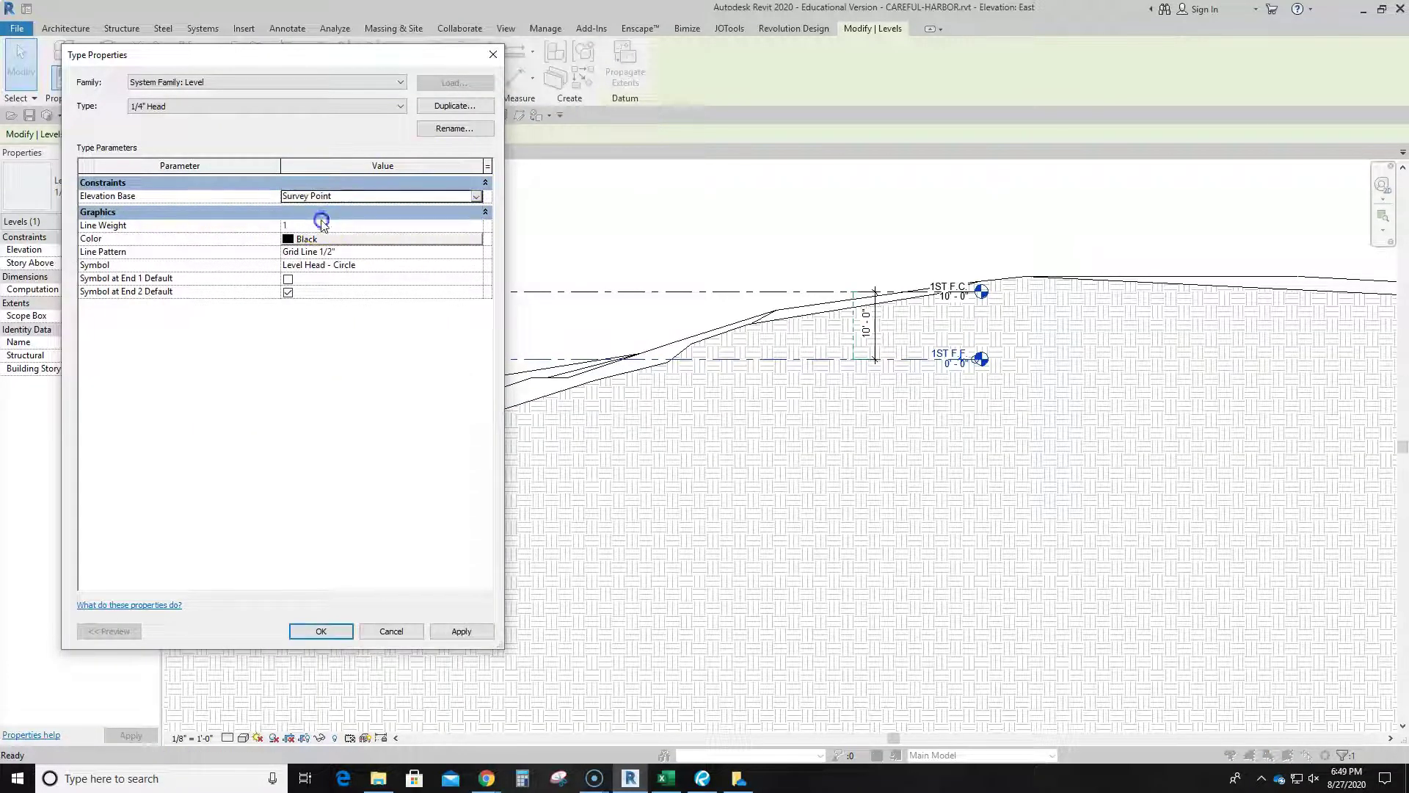
click(314, 633)
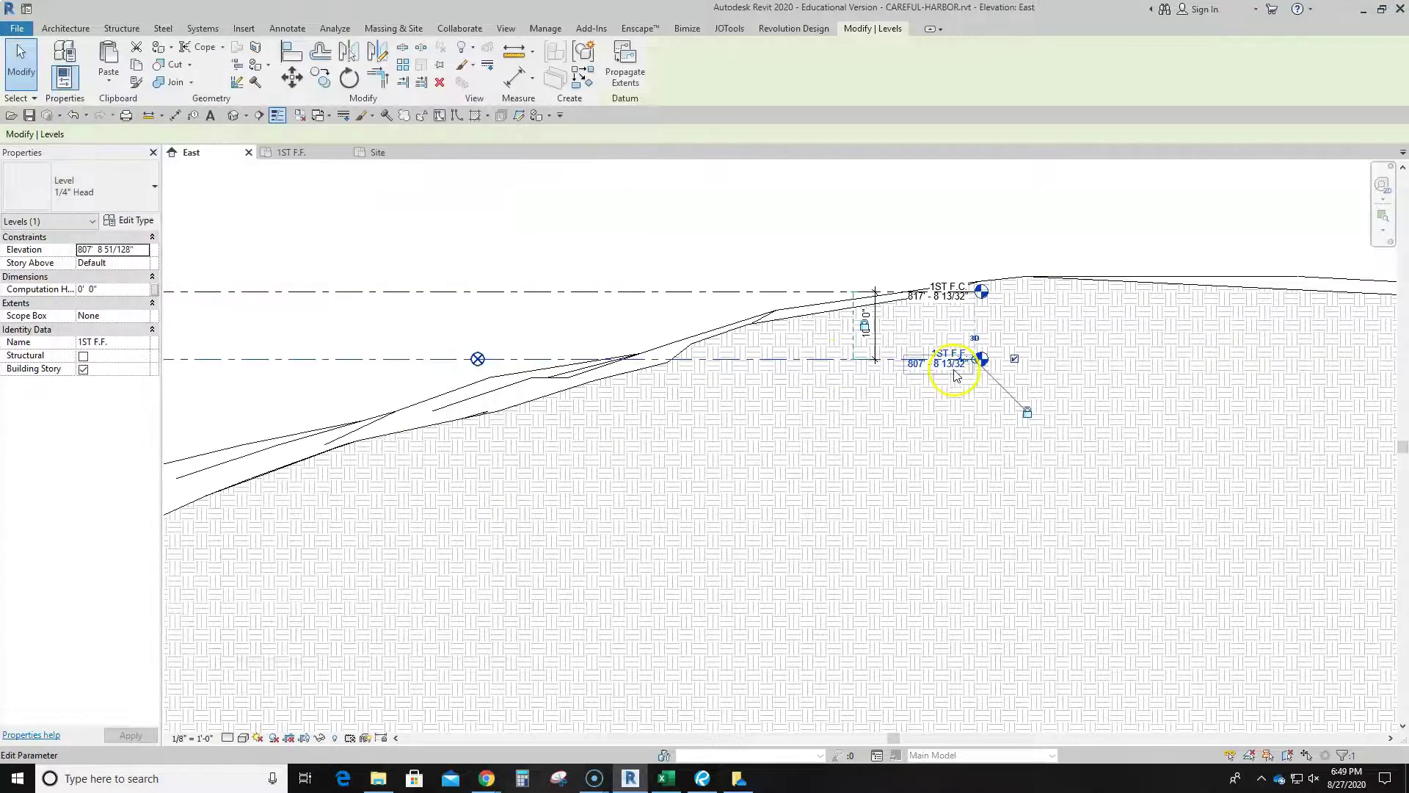
Set the 1ST F.F. level's elevation to 818'
click(543, 327)
click(519, 360)
scroll(880, 342, up, 2)
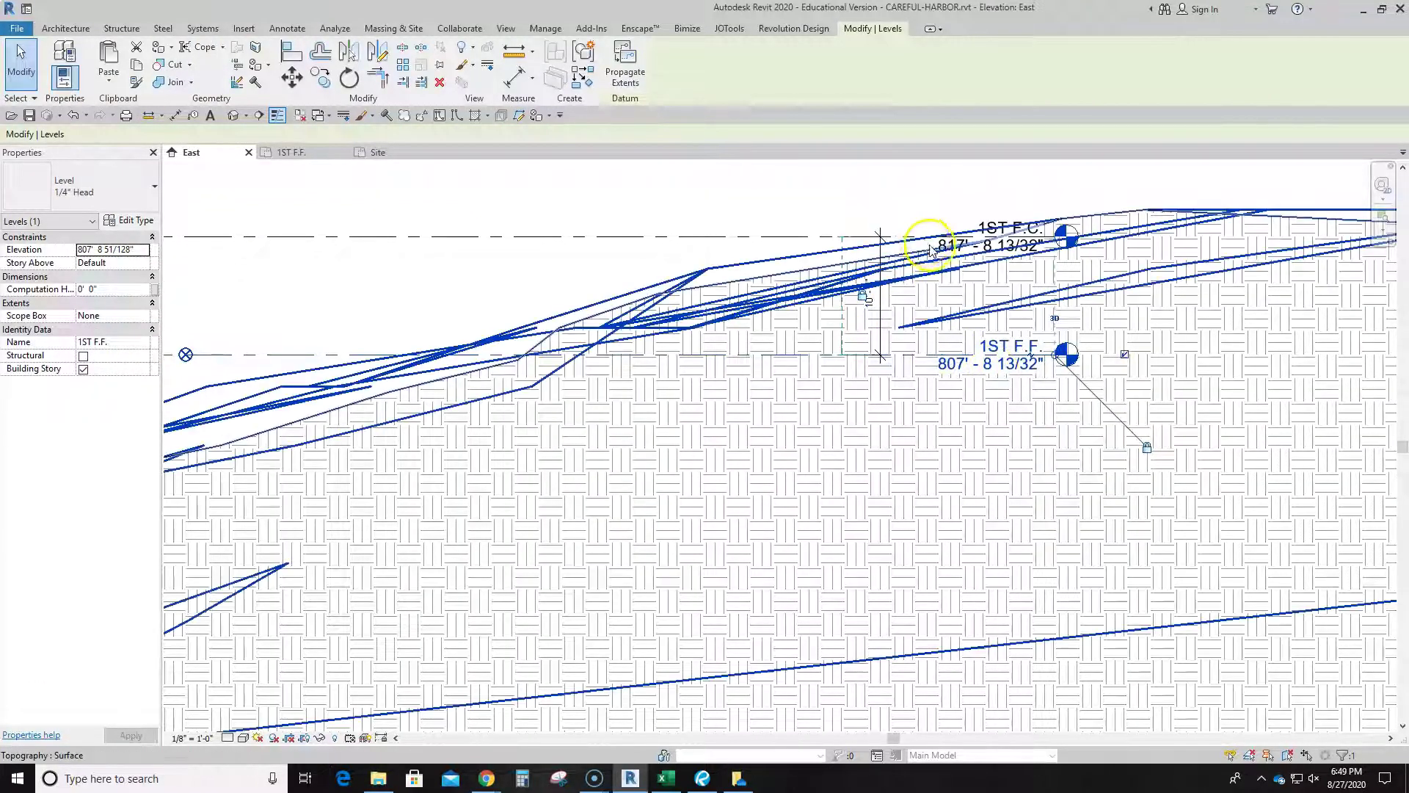
click(982, 369)
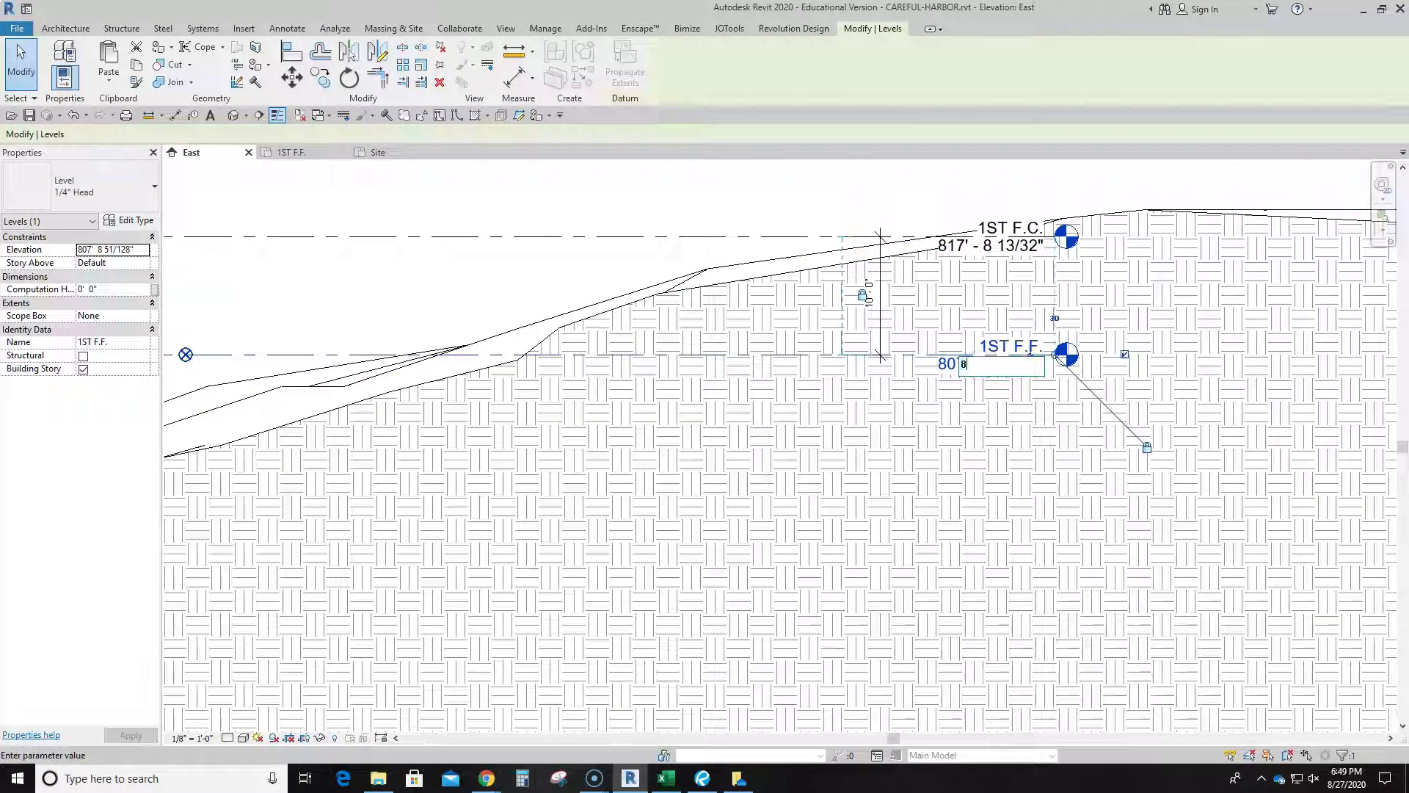
text(818)
key(Return)
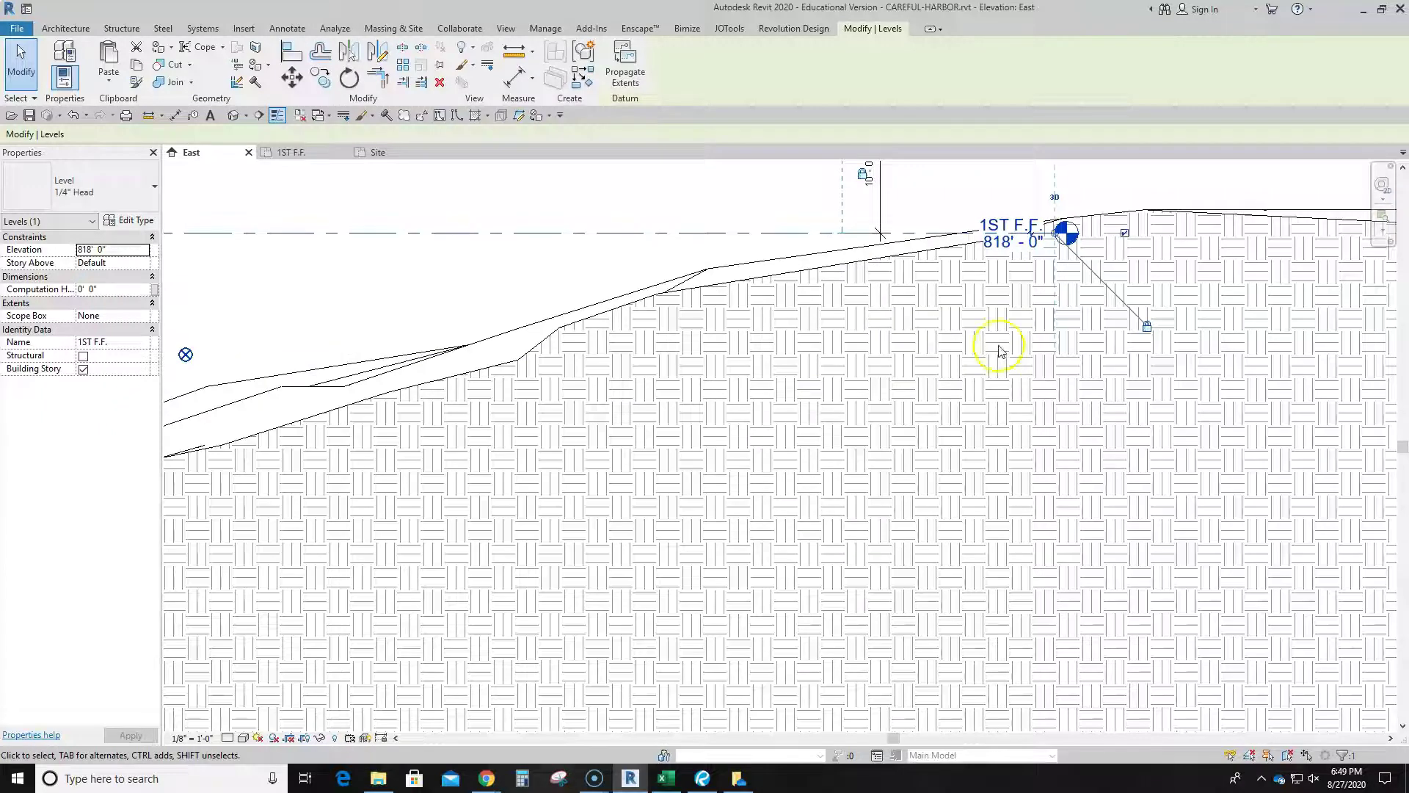
click(487, 269)
Set the level type's Elevation Base to Project Base Point through the 1ST F.F. level
scroll(488, 274, down, 3)
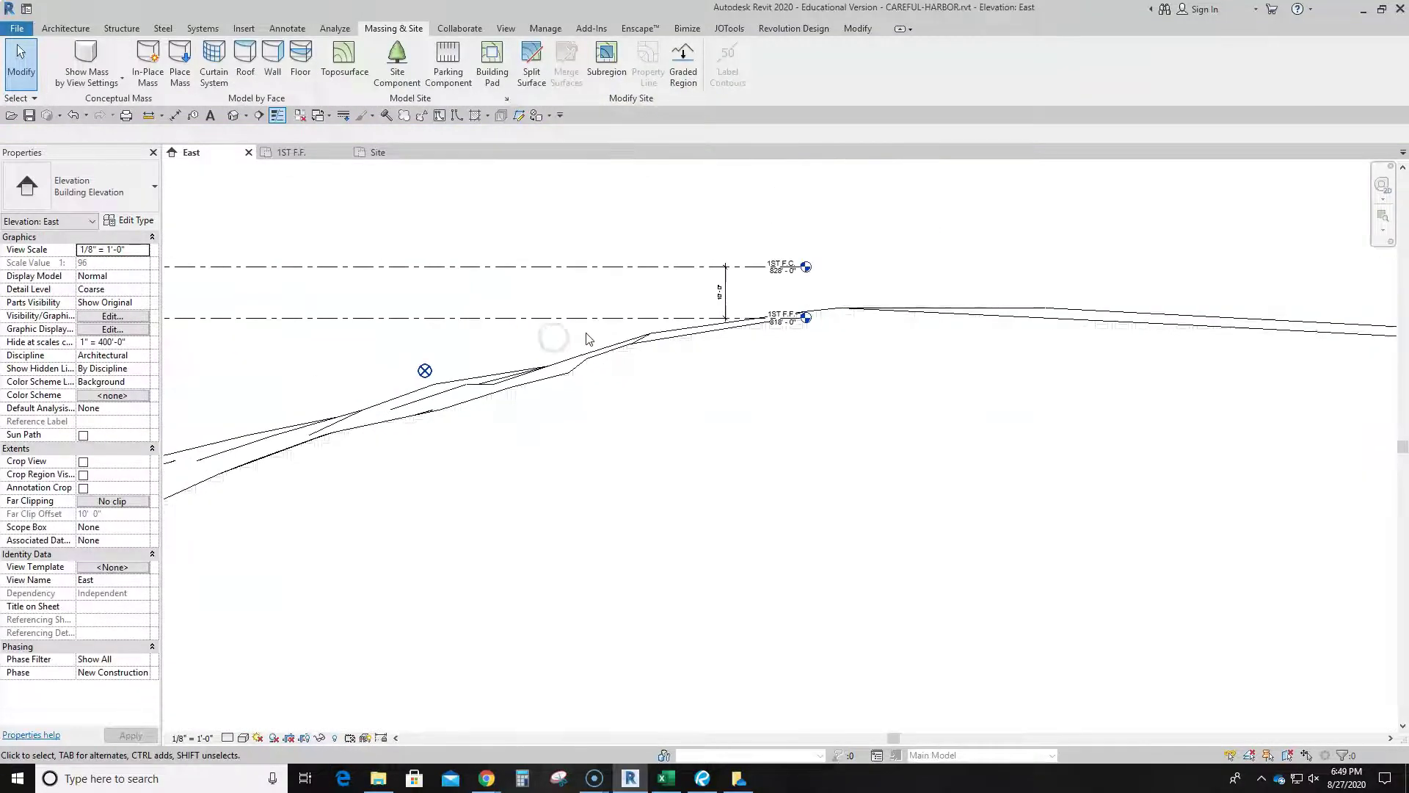
scroll(918, 317, down, 3)
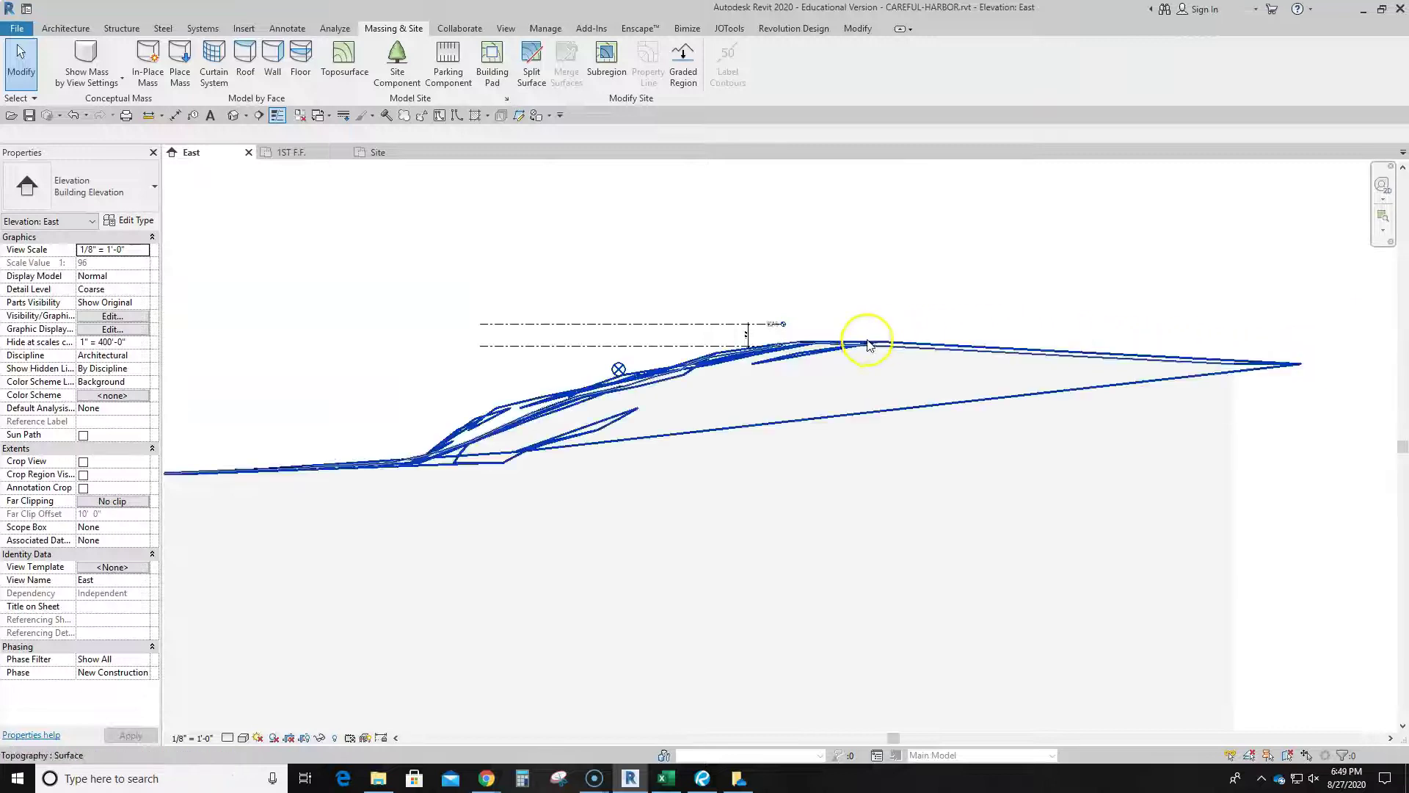
scroll(786, 323, up, 3)
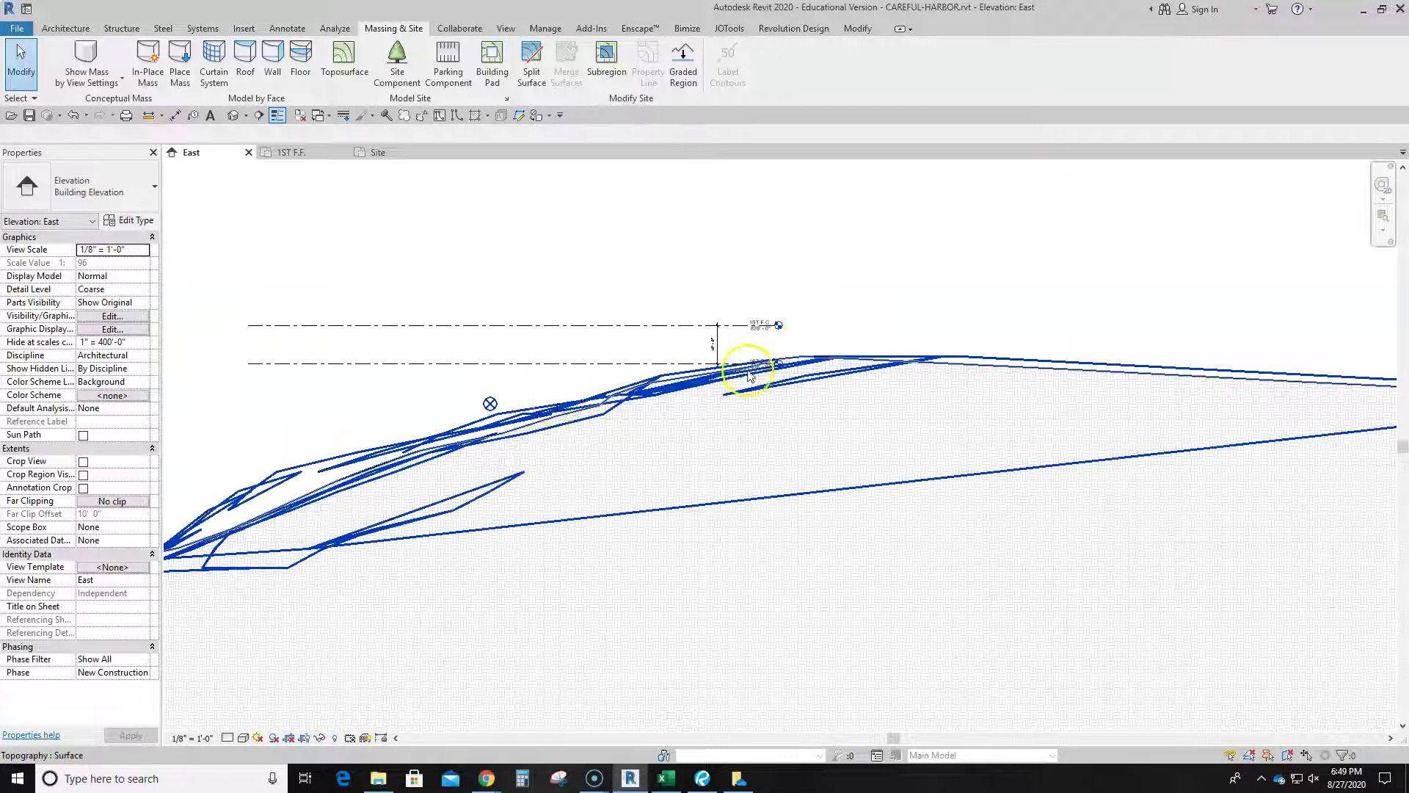
middle_drag(580, 398, 756, 367)
scroll(756, 367, up, 3)
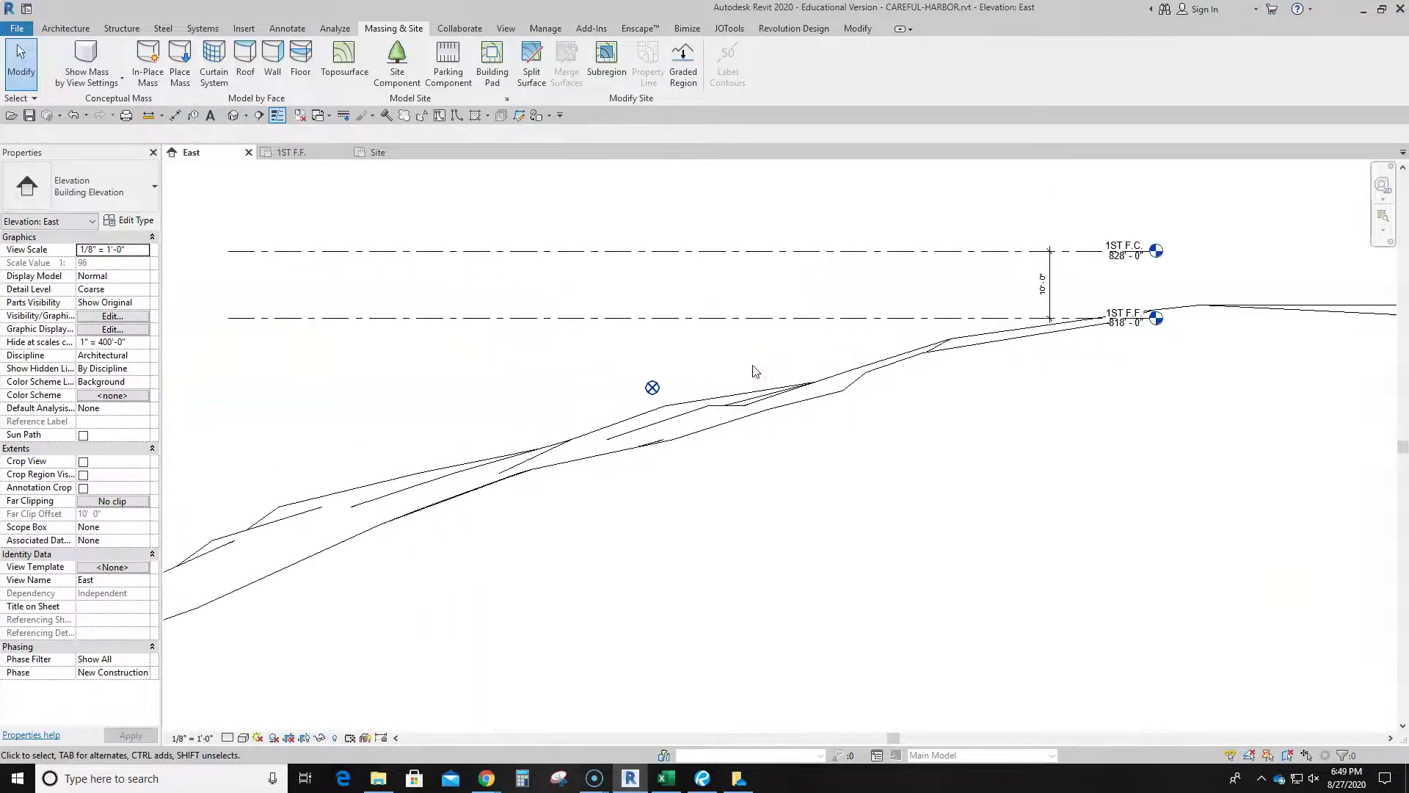
click(794, 323)
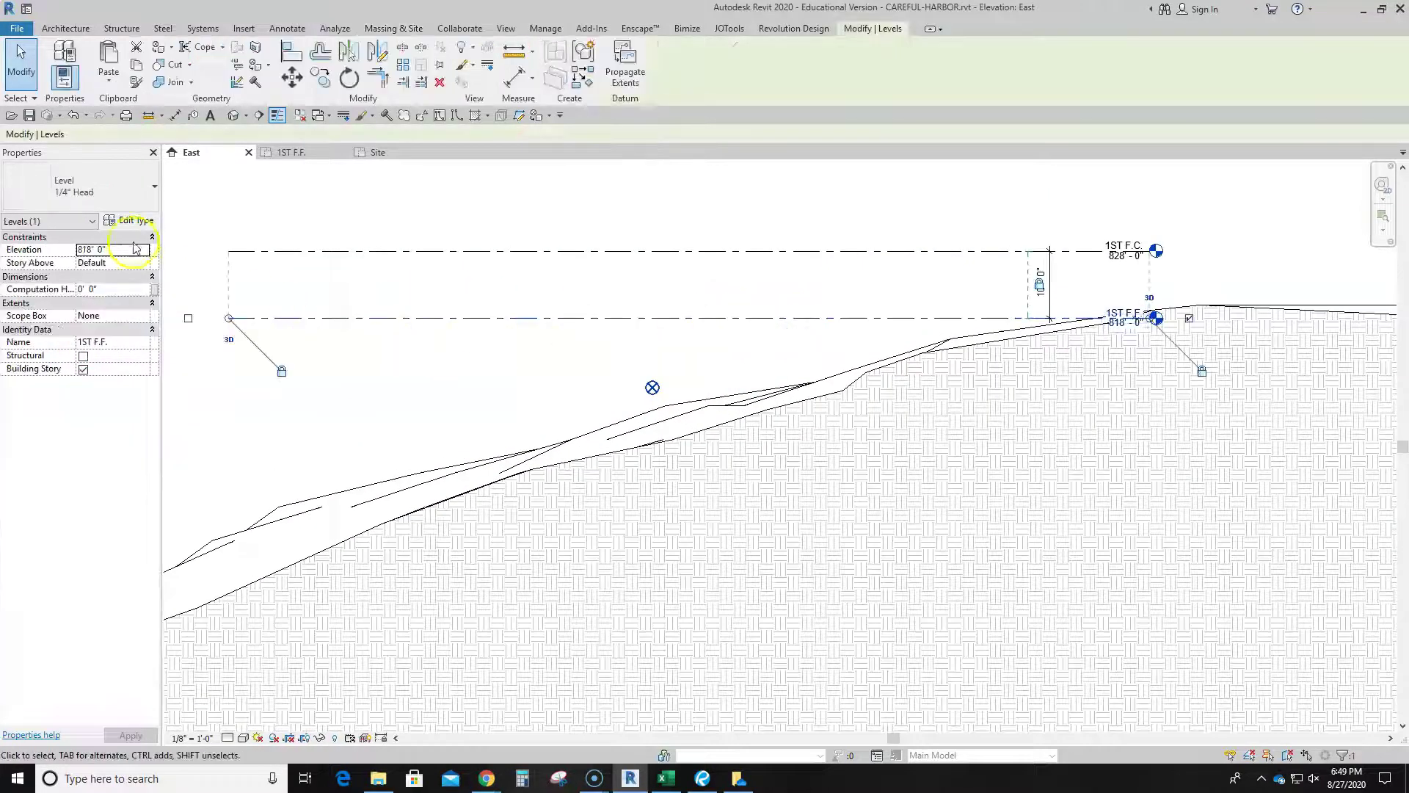
click(136, 222)
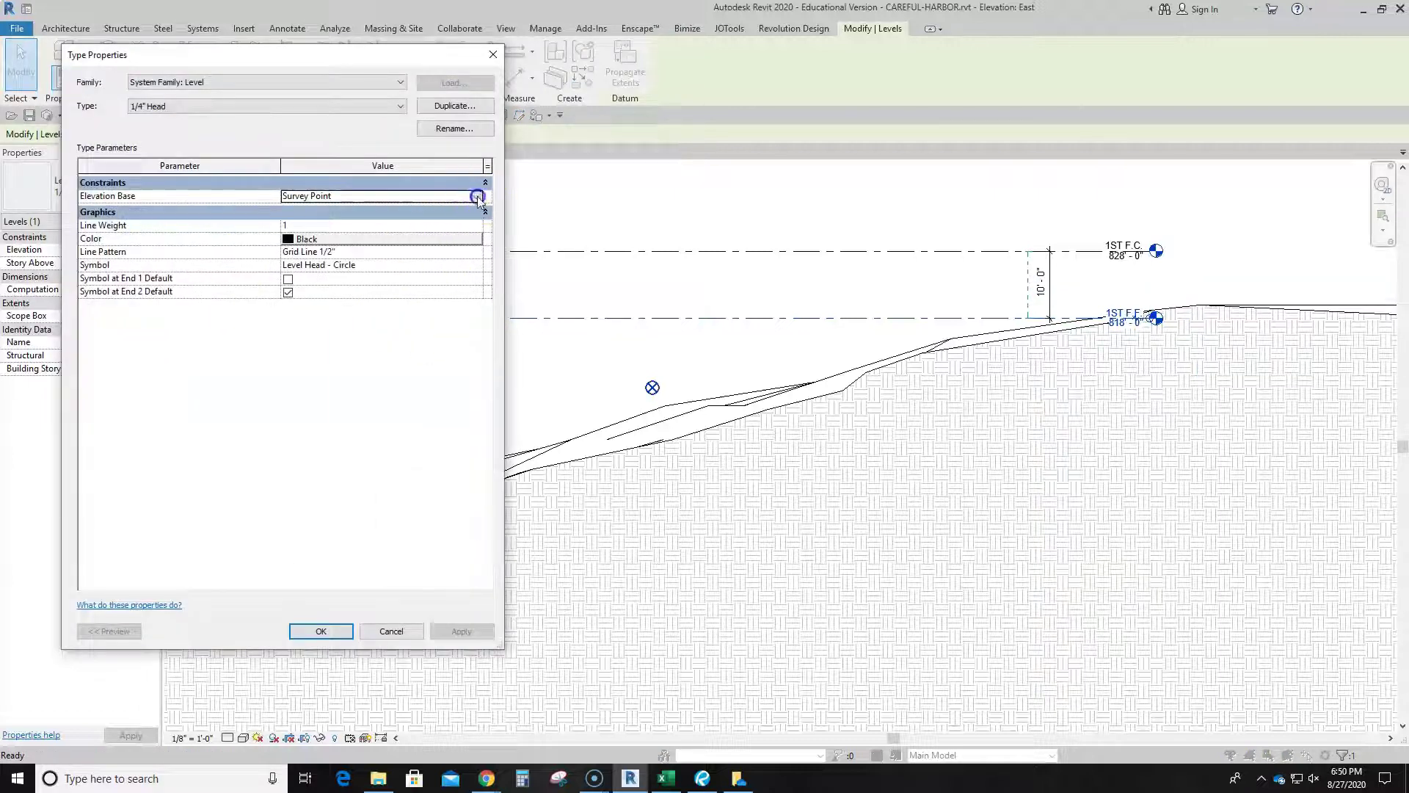
click(476, 196)
click(353, 210)
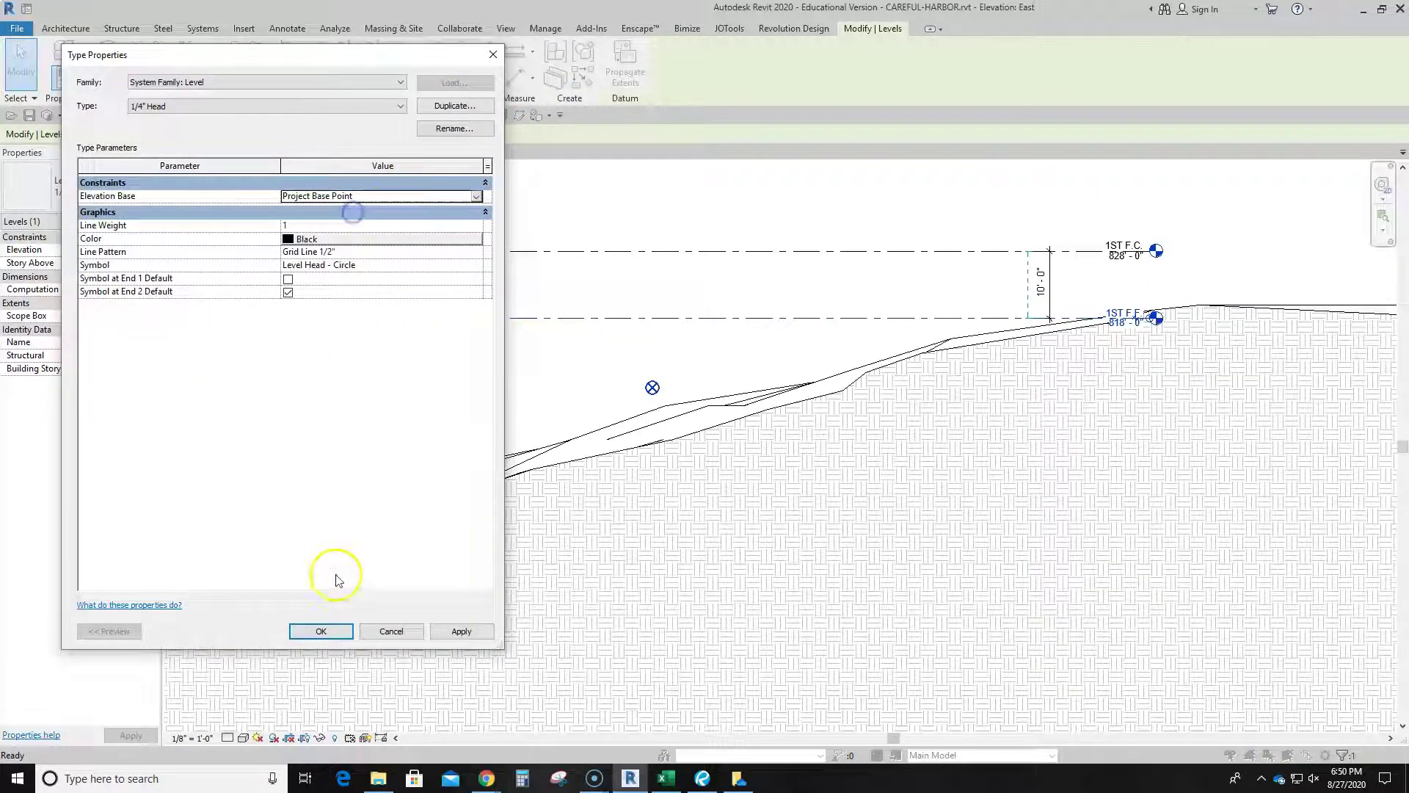
click(323, 631)
click(459, 378)
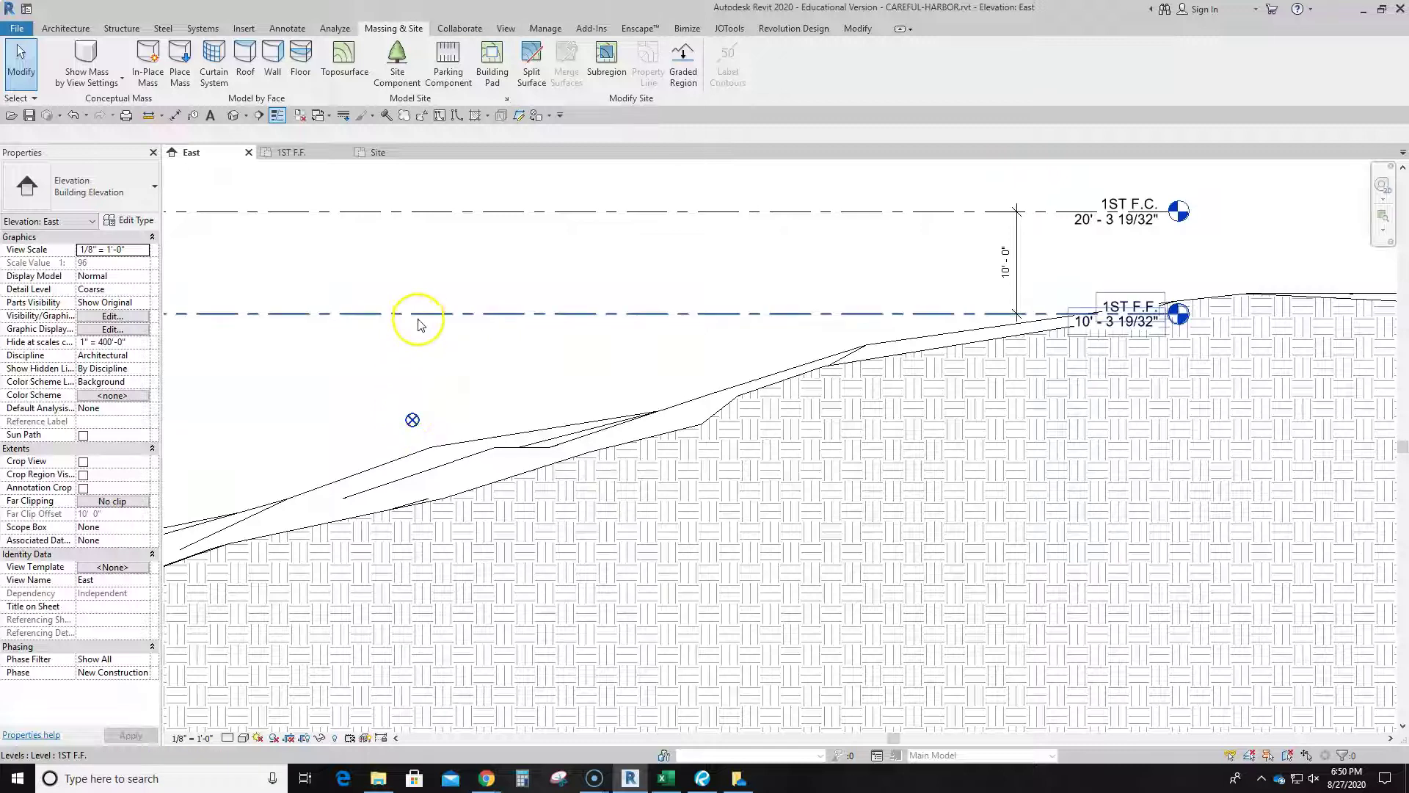
Try to set the project base point's elevation to 818', and undo the change
click(411, 420)
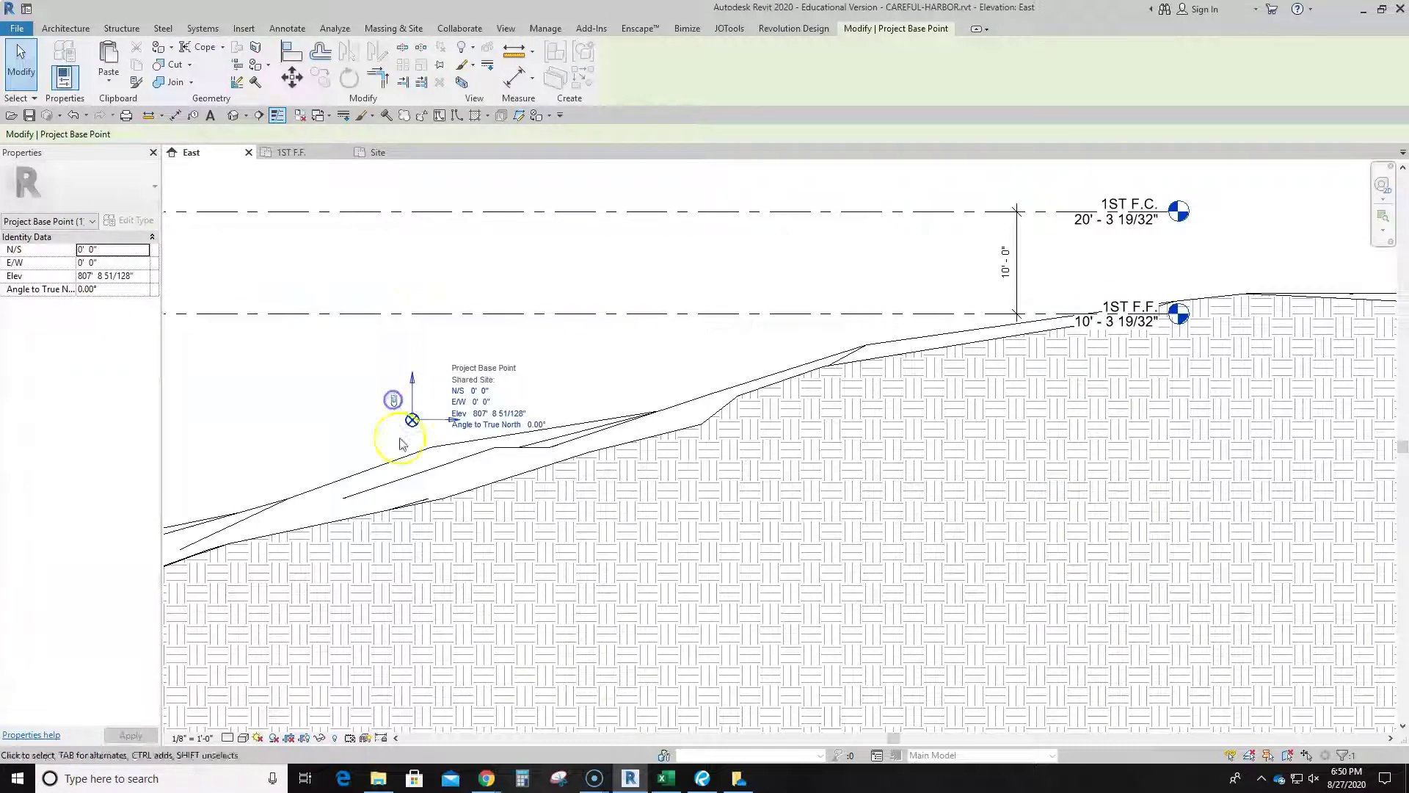
click(484, 416)
text(818)
key(Return)
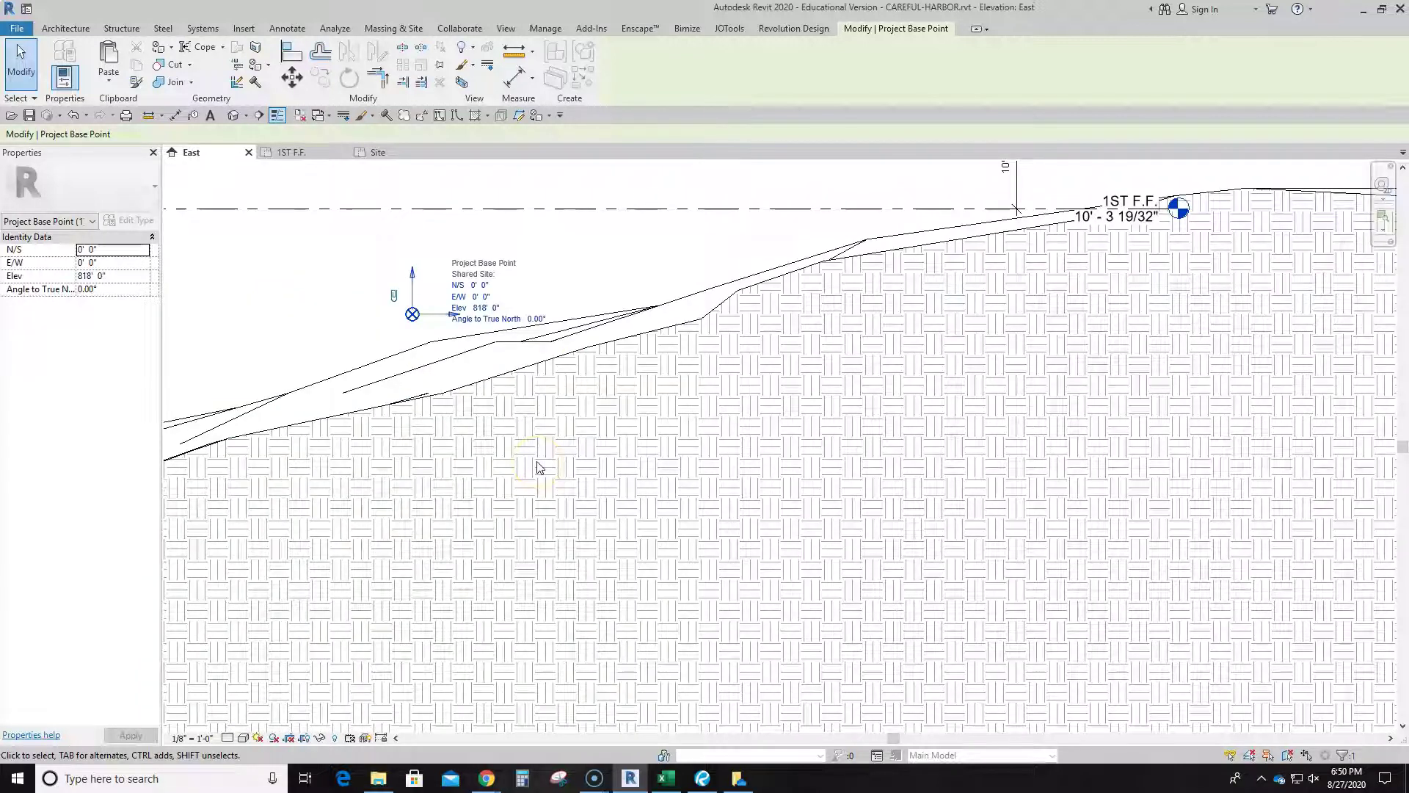
key(ctrl+z)
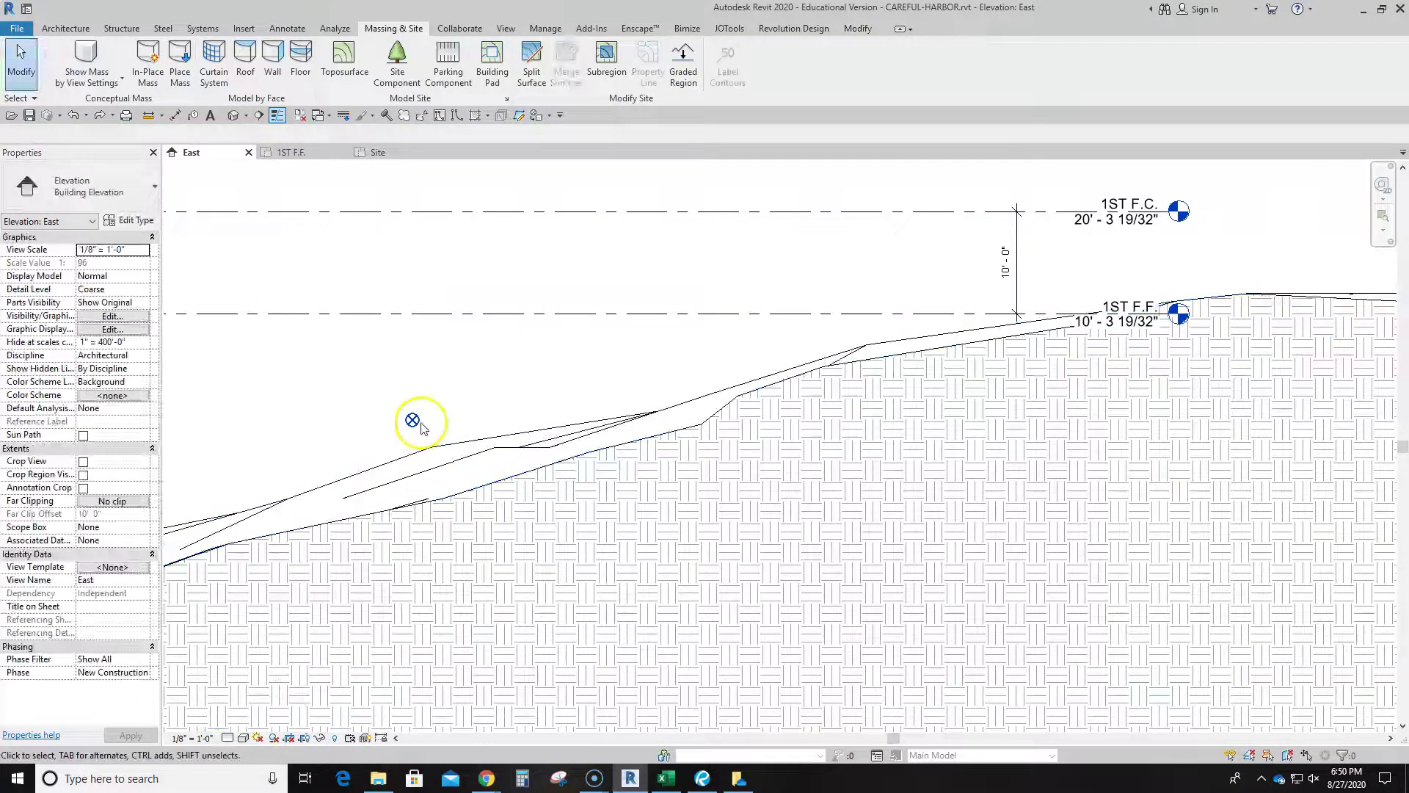
Unclip the project base point, set its elevation to 818', and clip it again
click(411, 422)
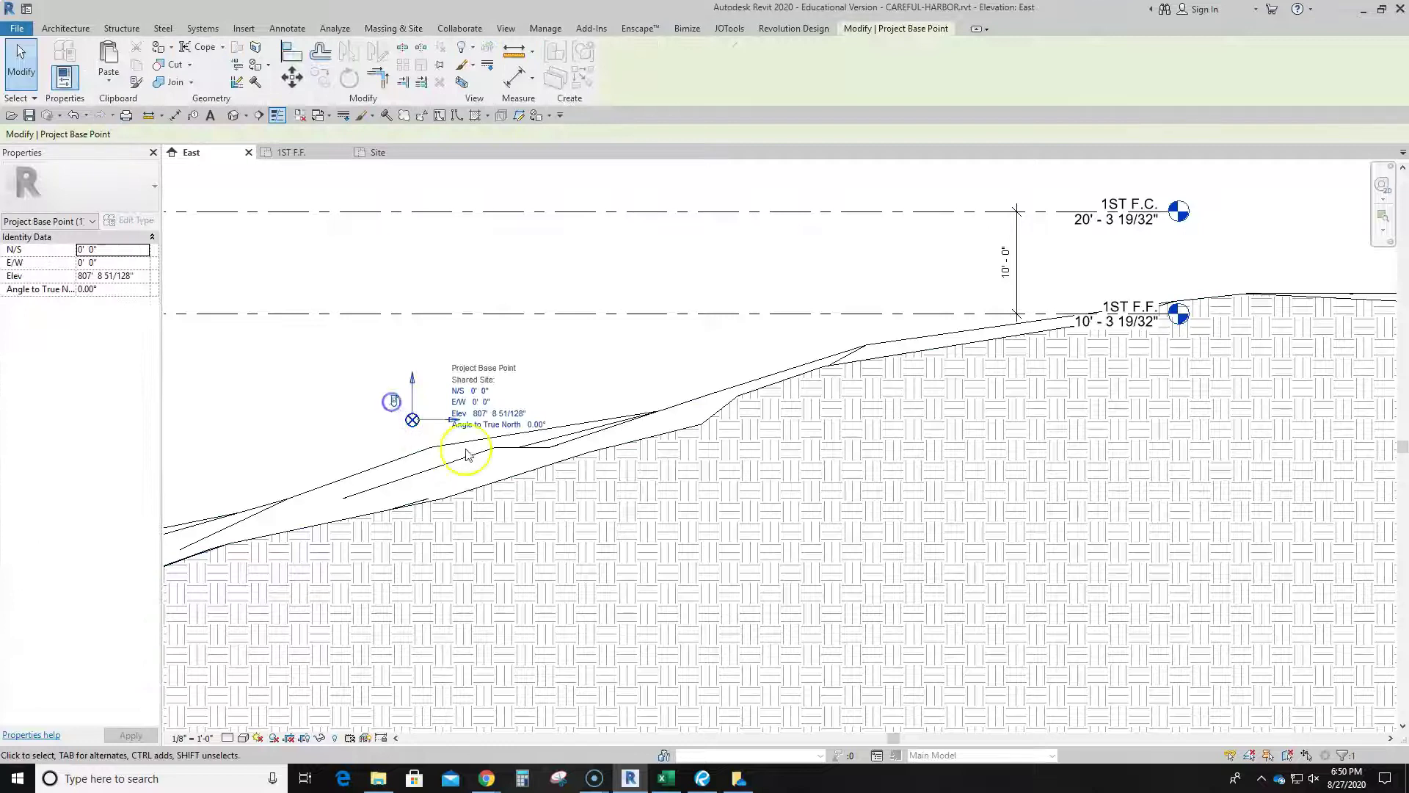
click(501, 423)
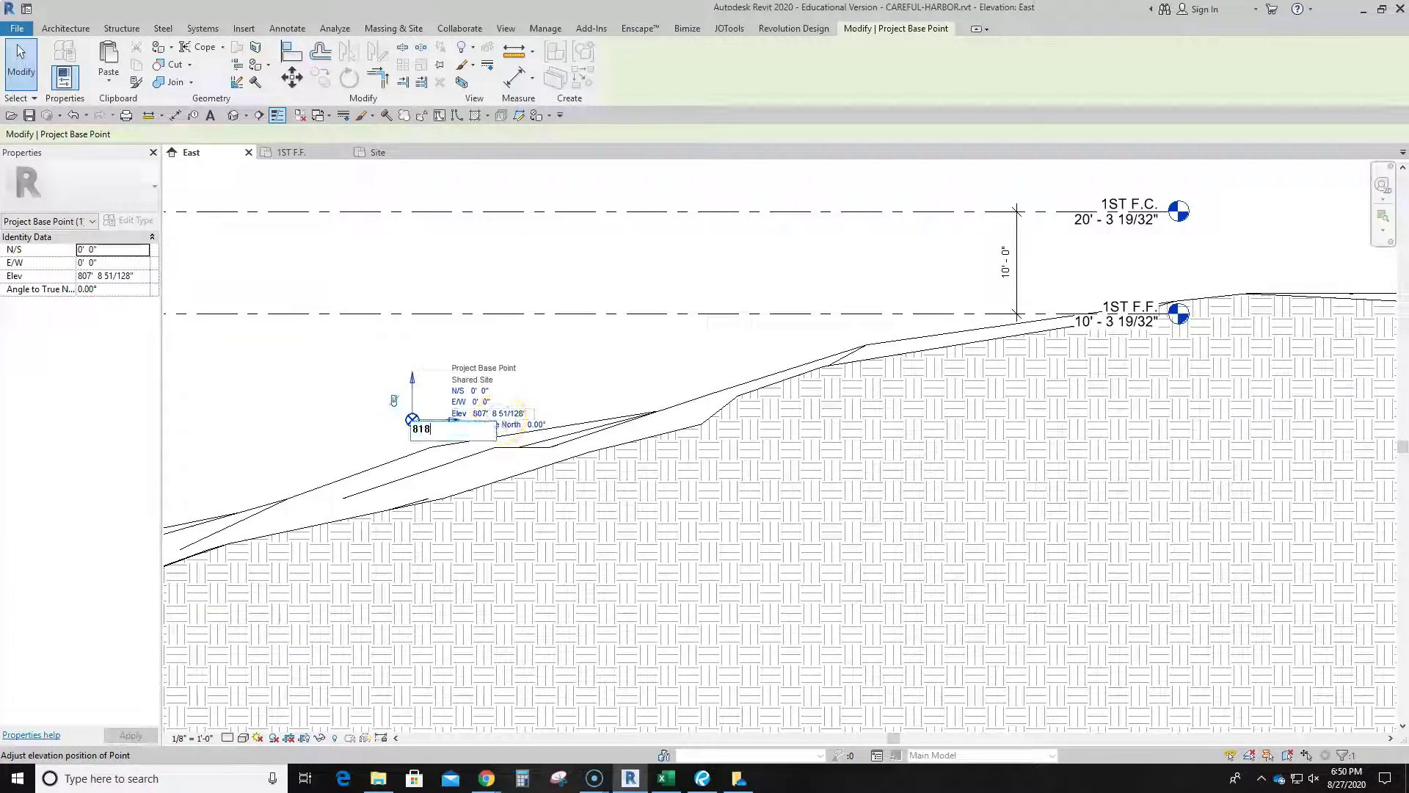
text(818)
key(Return)
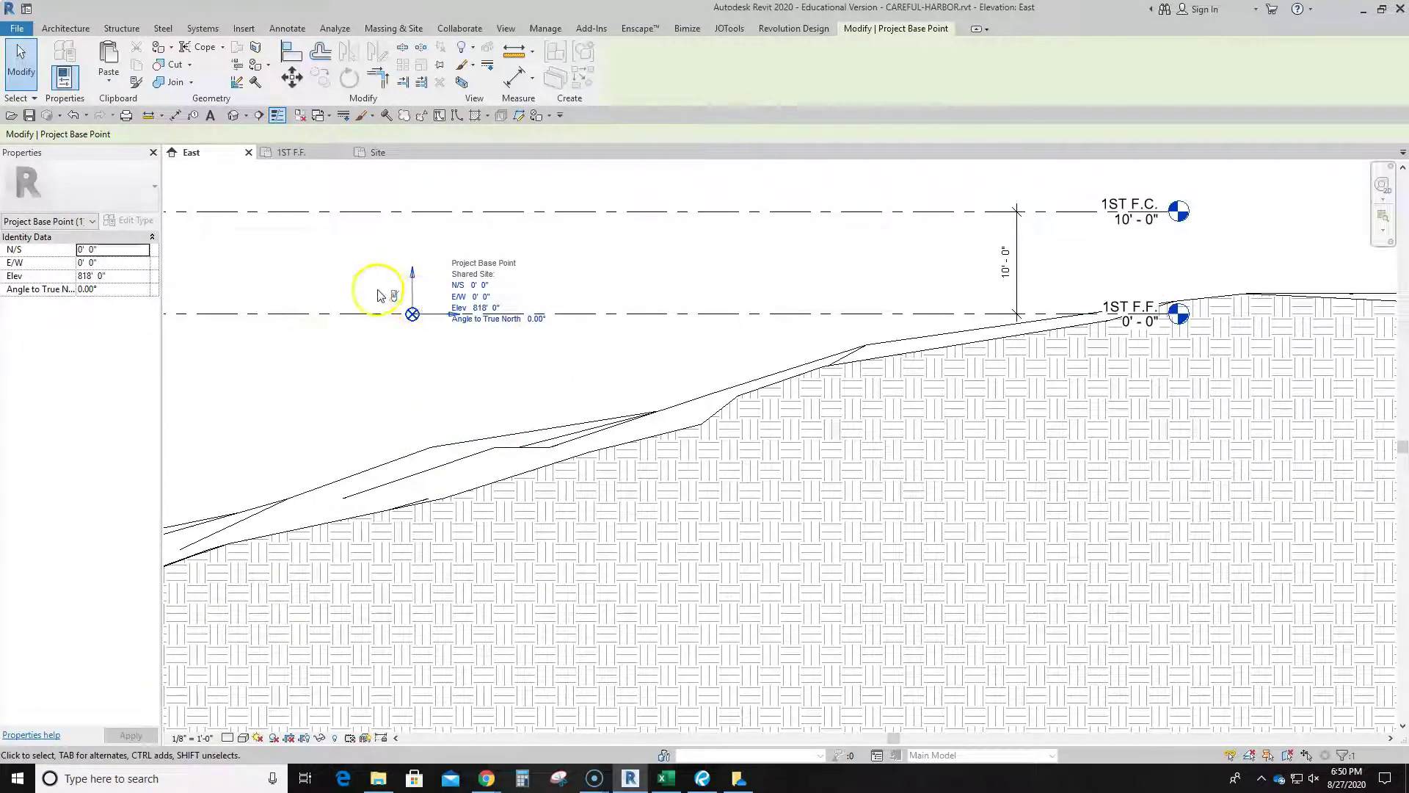
click(392, 296)
click(467, 362)
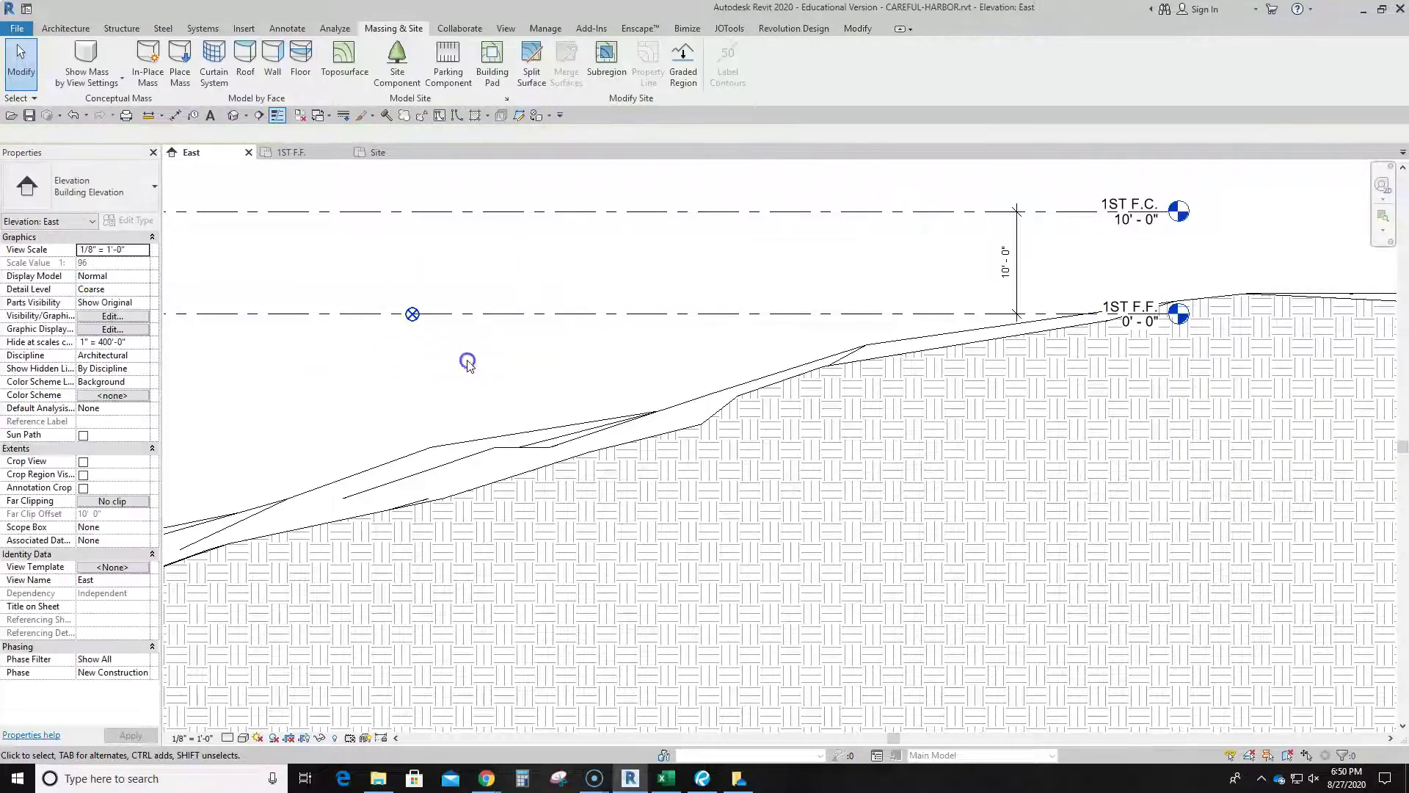
Check the levels and project base point against the terrain in the East elevation, and open the 1ST F.F. floor plan
scroll(469, 363, down, 2)
scroll(837, 340, up, 1)
scroll(842, 342, up, 1)
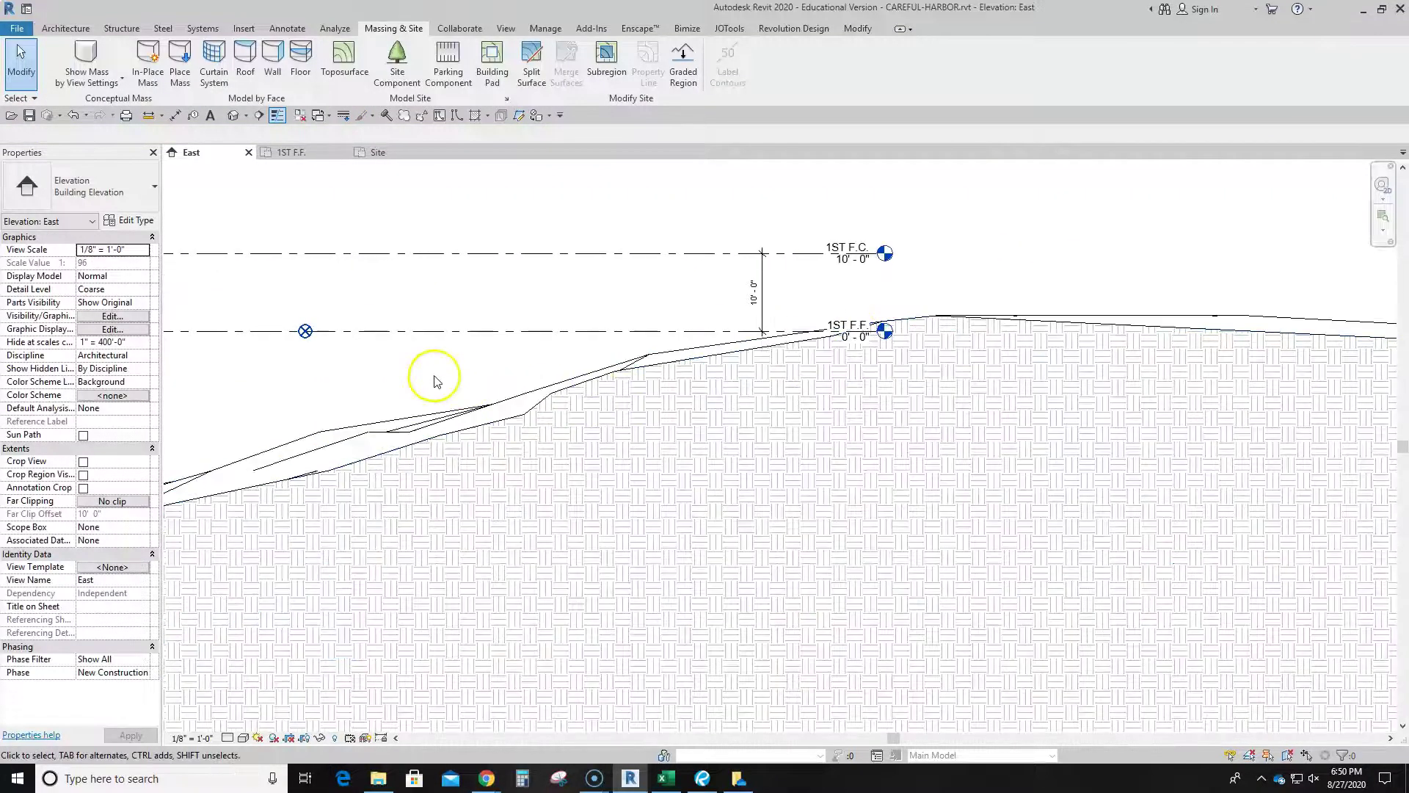
scroll(433, 376, down, 2)
middle_drag(433, 376, 732, 394)
click(617, 396)
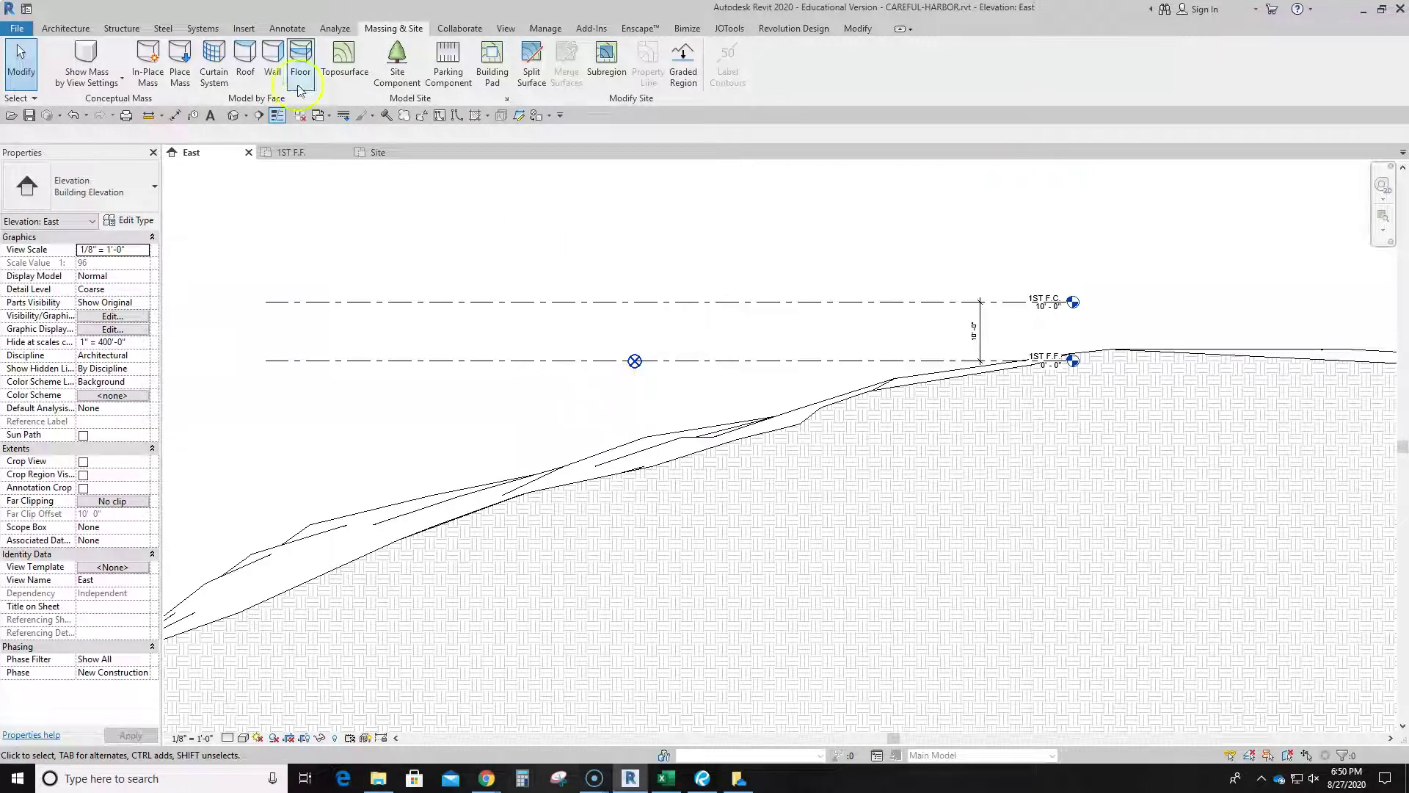
click(299, 155)
click(629, 497)
drag(782, 451, 776, 468)
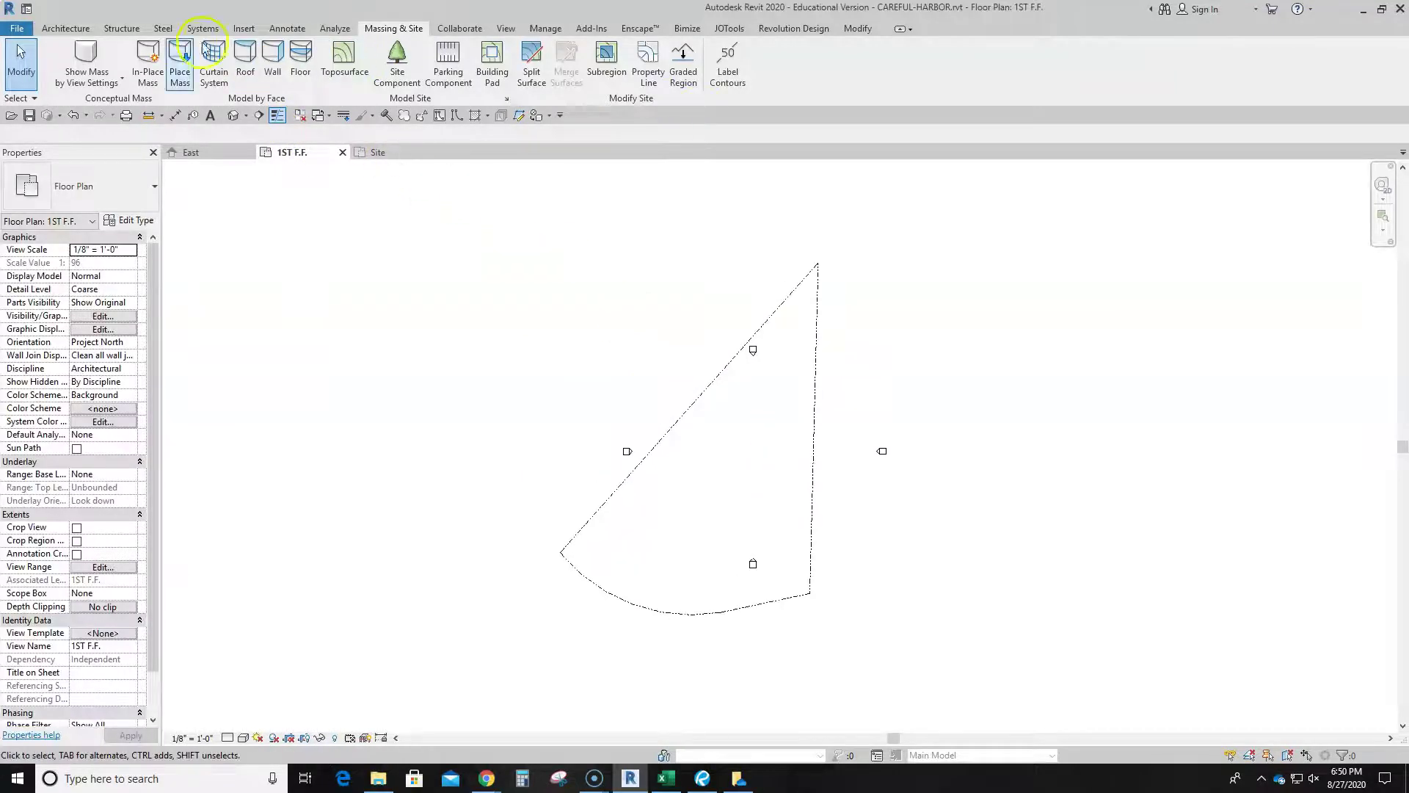
Draw a horizontal reference plane starting at the property line's upper corner and running west over the lot
click(72, 35)
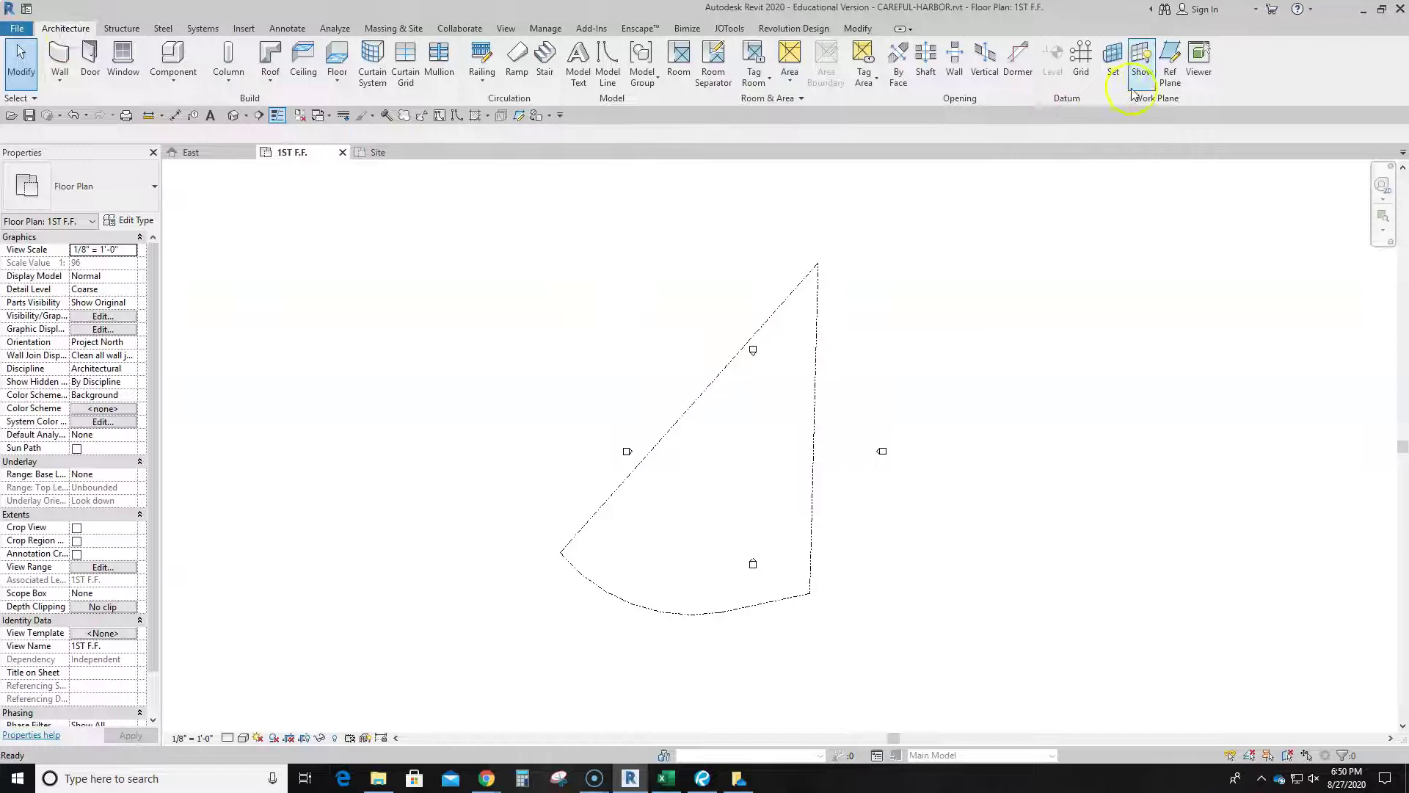
click(1171, 58)
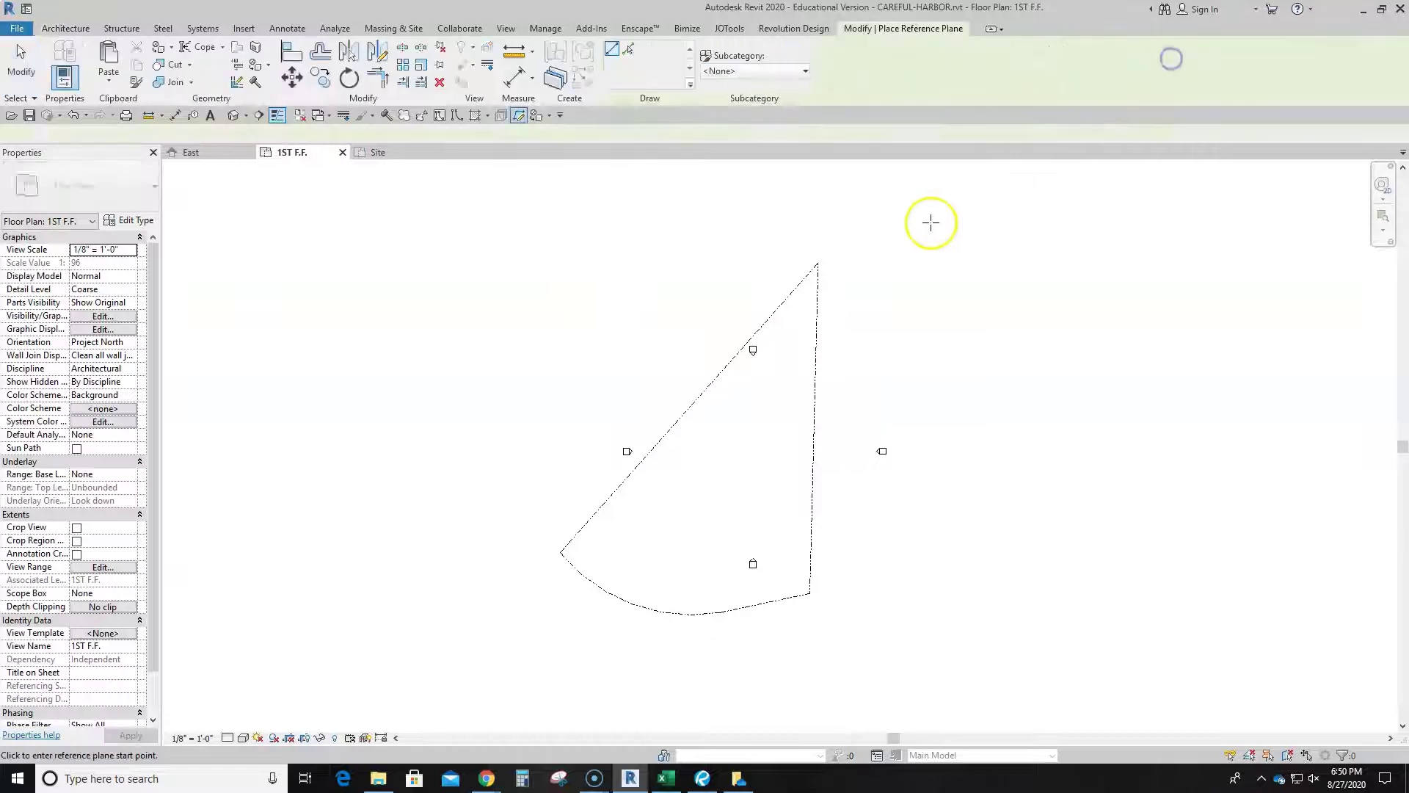
click(817, 263)
click(505, 262)
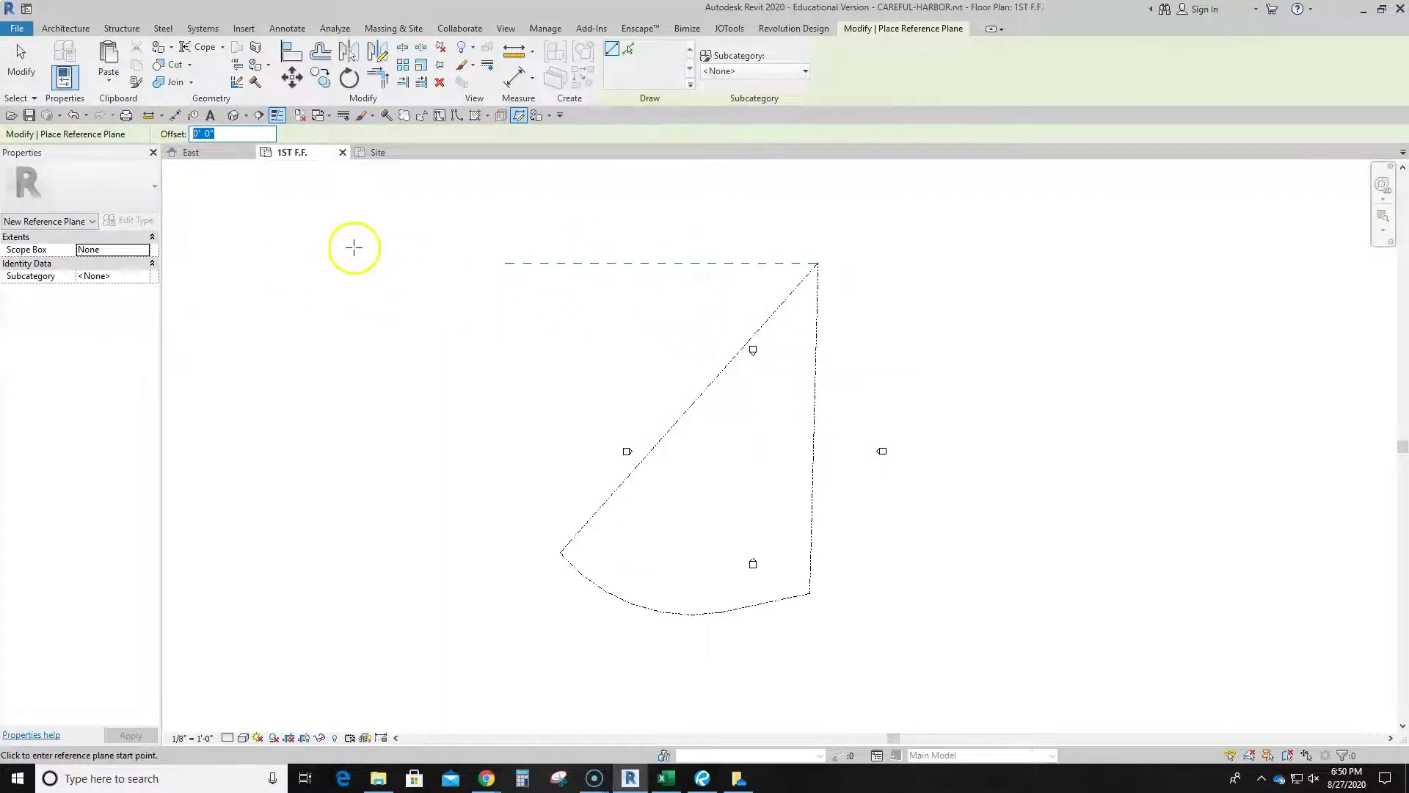
Add a second horizontal reference plane offset 144' below the one at the lot's upper corner
click(818, 262)
click(584, 265)
key(Escape)
key(Escape)
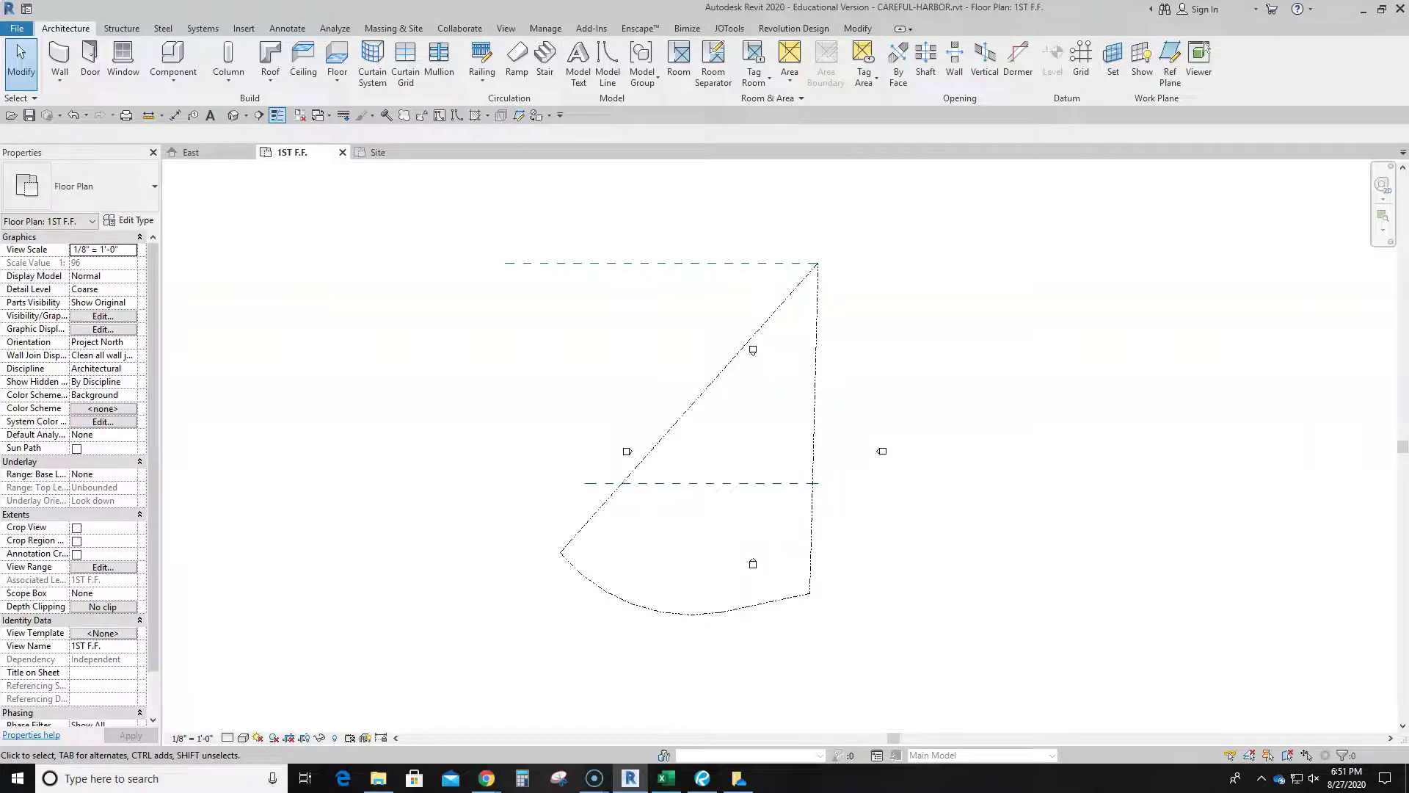
Switch to the plan set in Bluebeam Revu and examine the first-floor plan and the house footprint on sheet G0-01.1
key(alt+Tab)
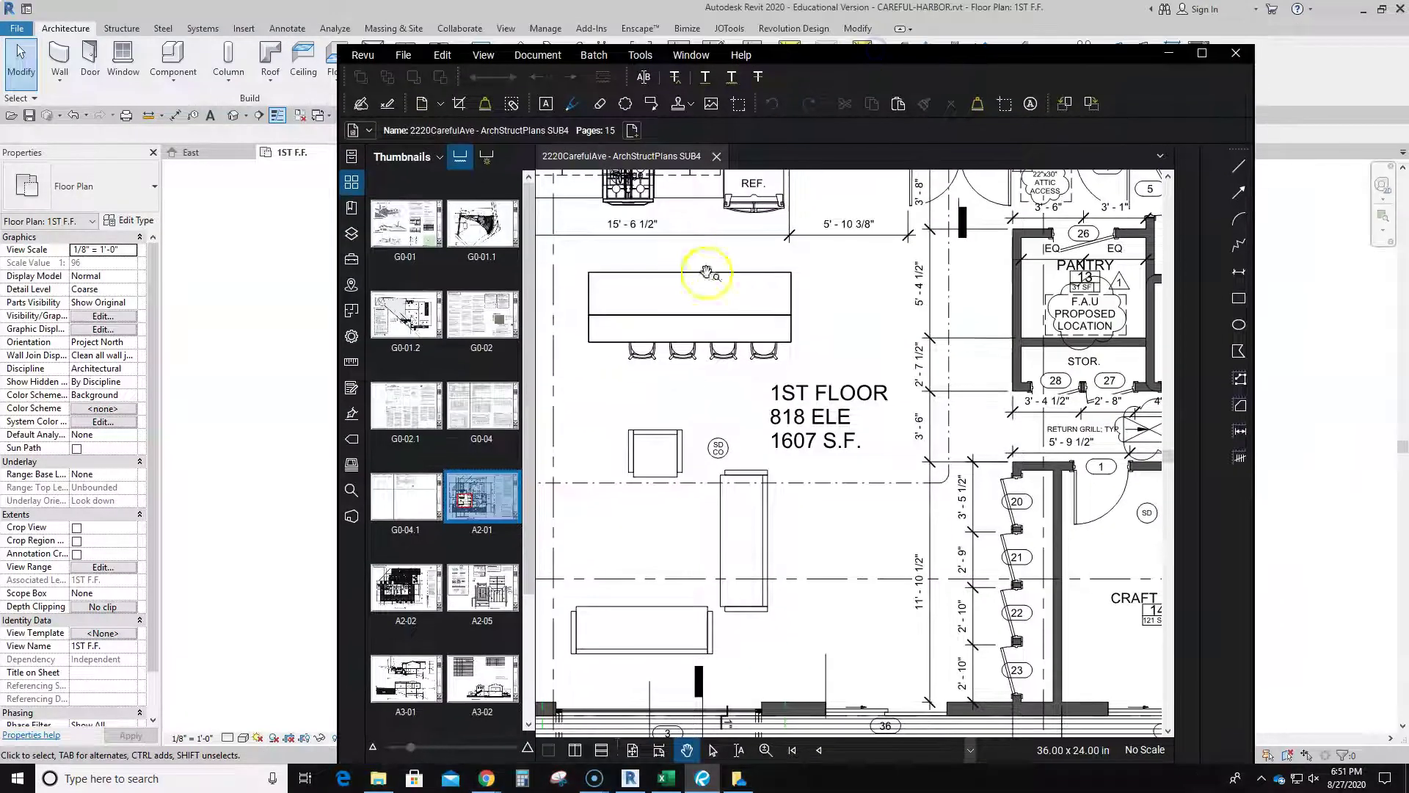
scroll(777, 367, down, 5)
scroll(799, 472, up, 6)
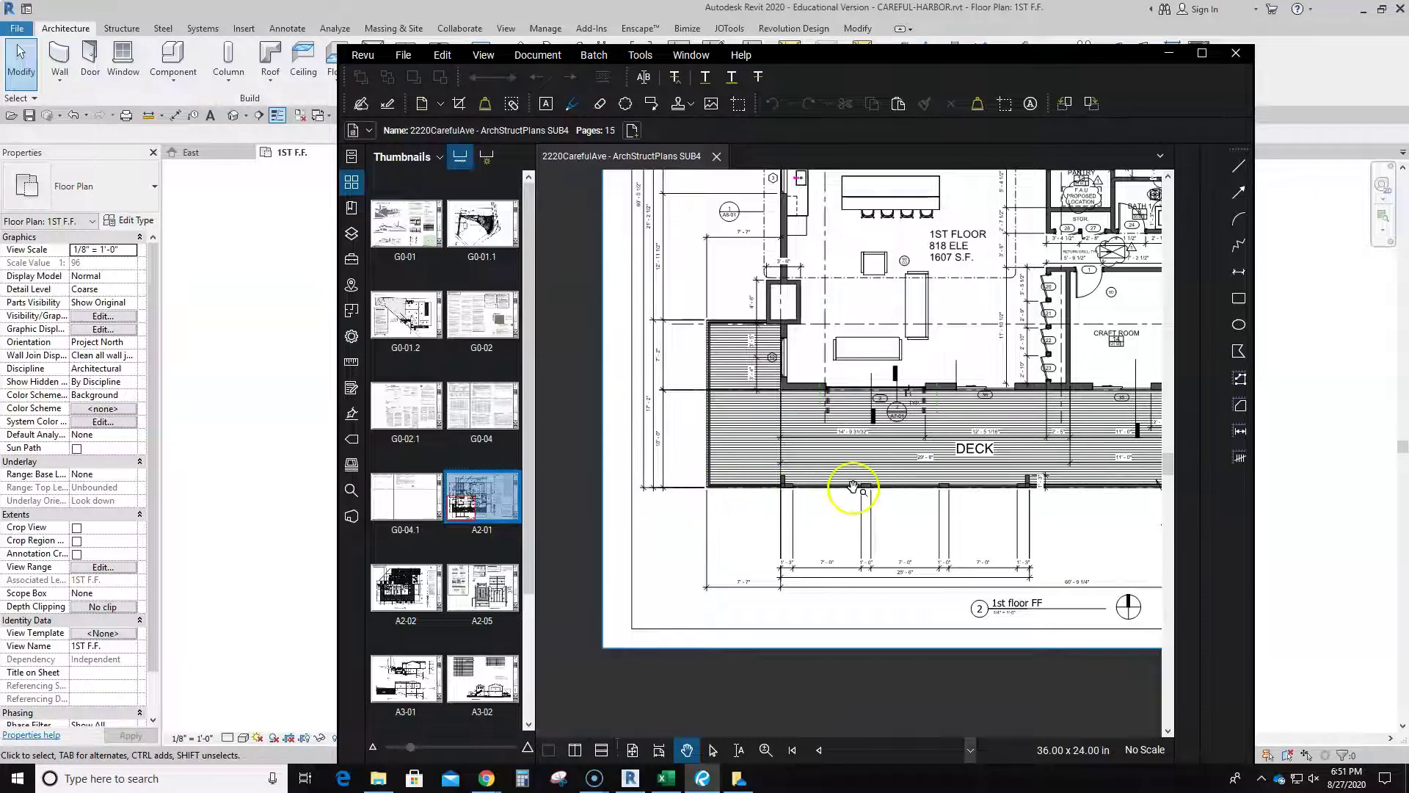
scroll(853, 487, down, 4)
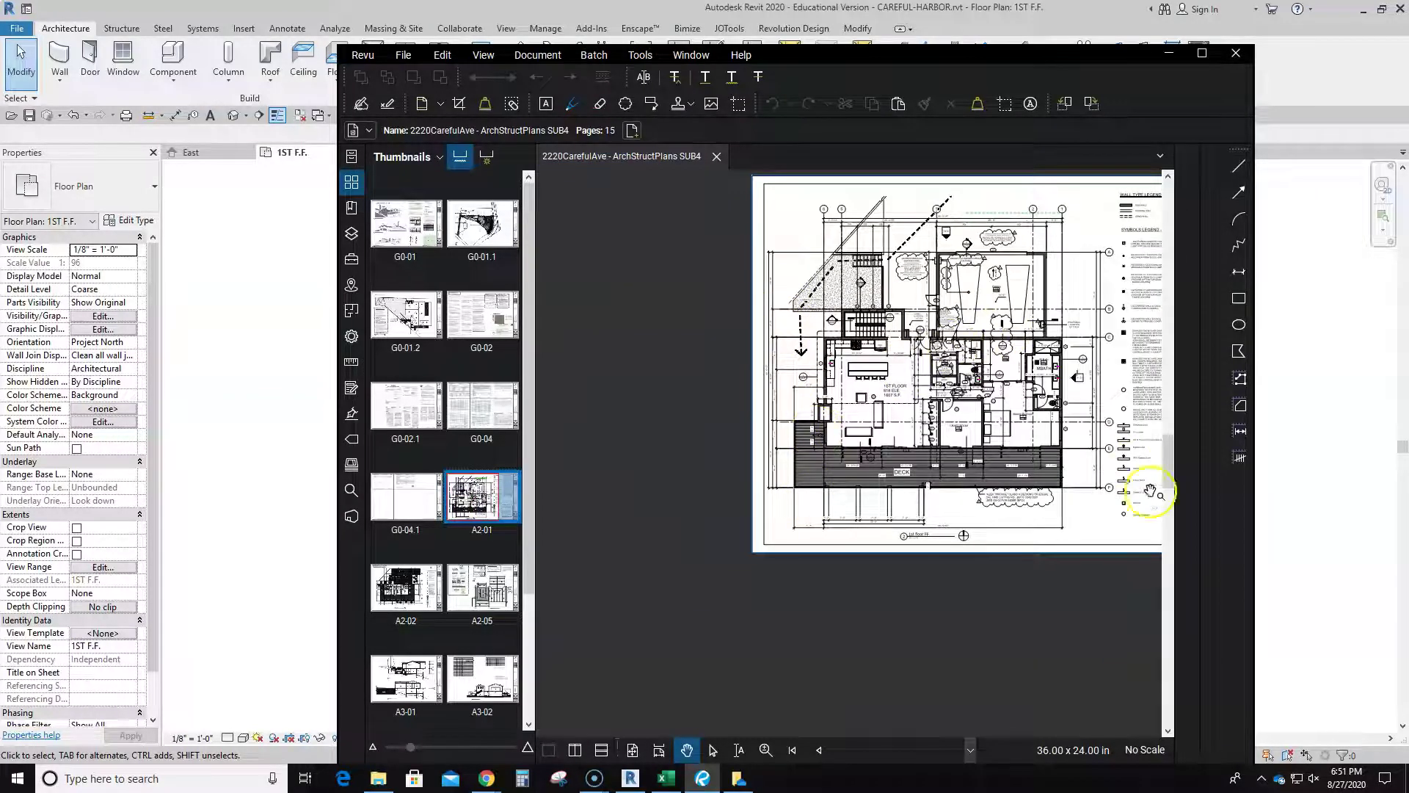
click(481, 224)
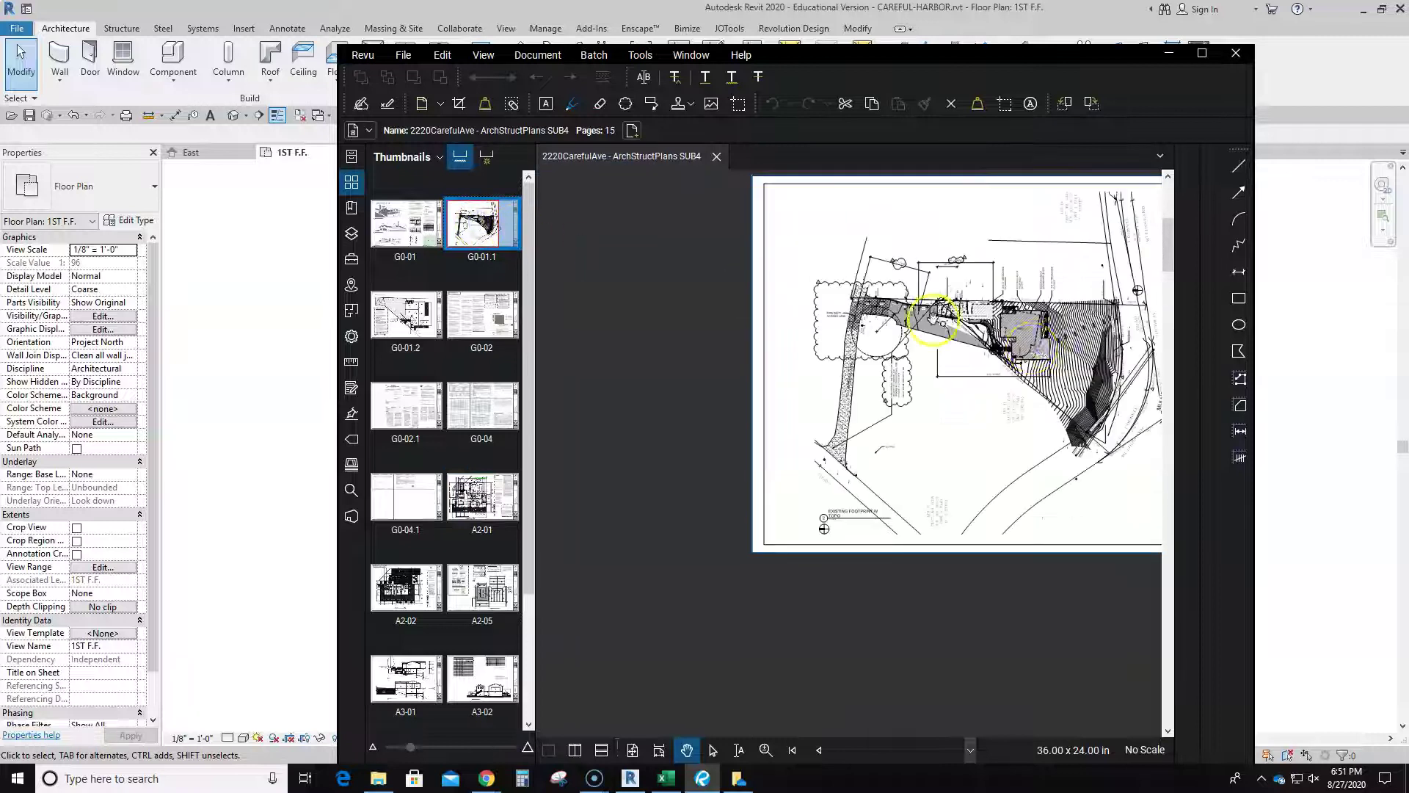
scroll(963, 325, up, 5)
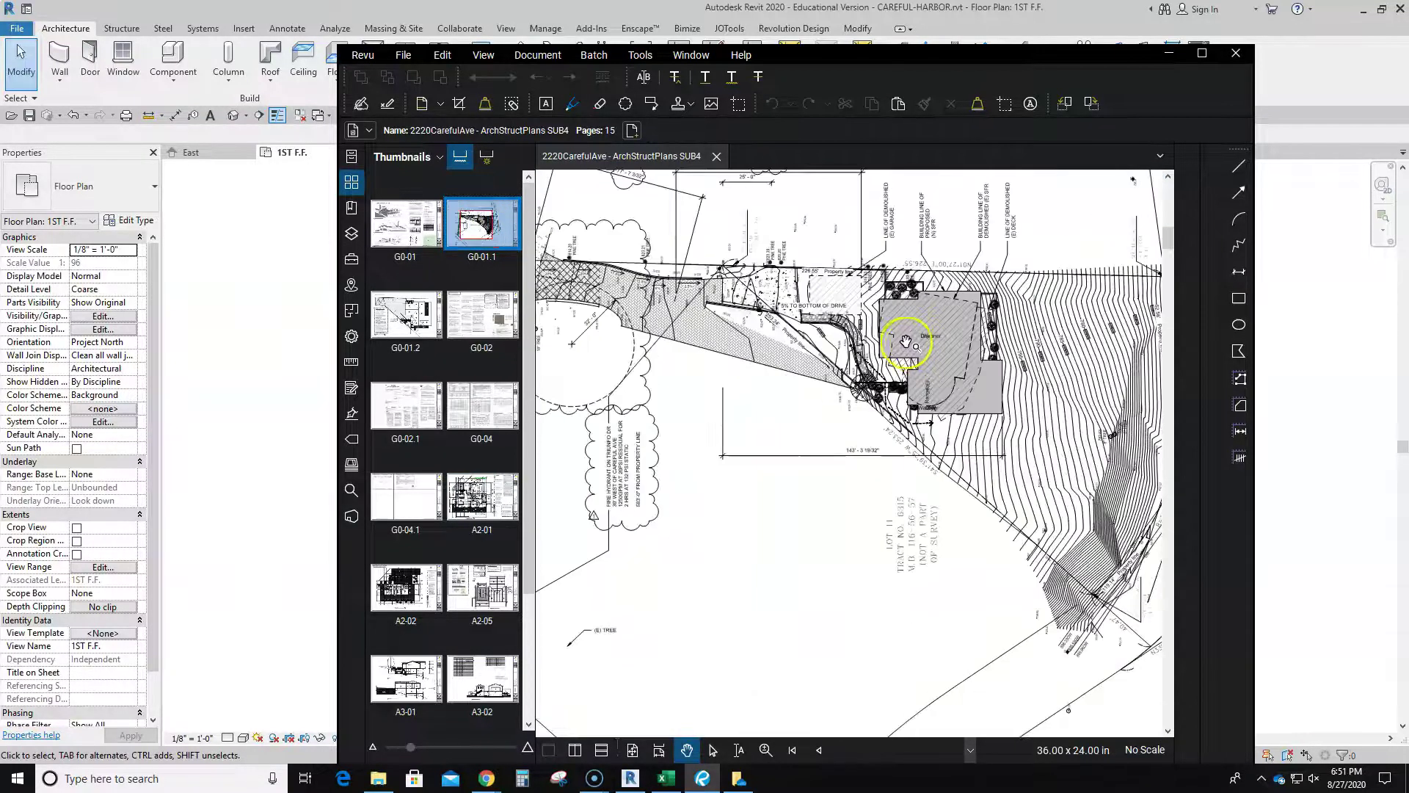
scroll(895, 326, up, 3)
drag(891, 317, 922, 470)
scroll(913, 445, down, 1)
drag(1047, 450, 952, 423)
scroll(995, 394, up, 2)
scroll(996, 395, up, 1)
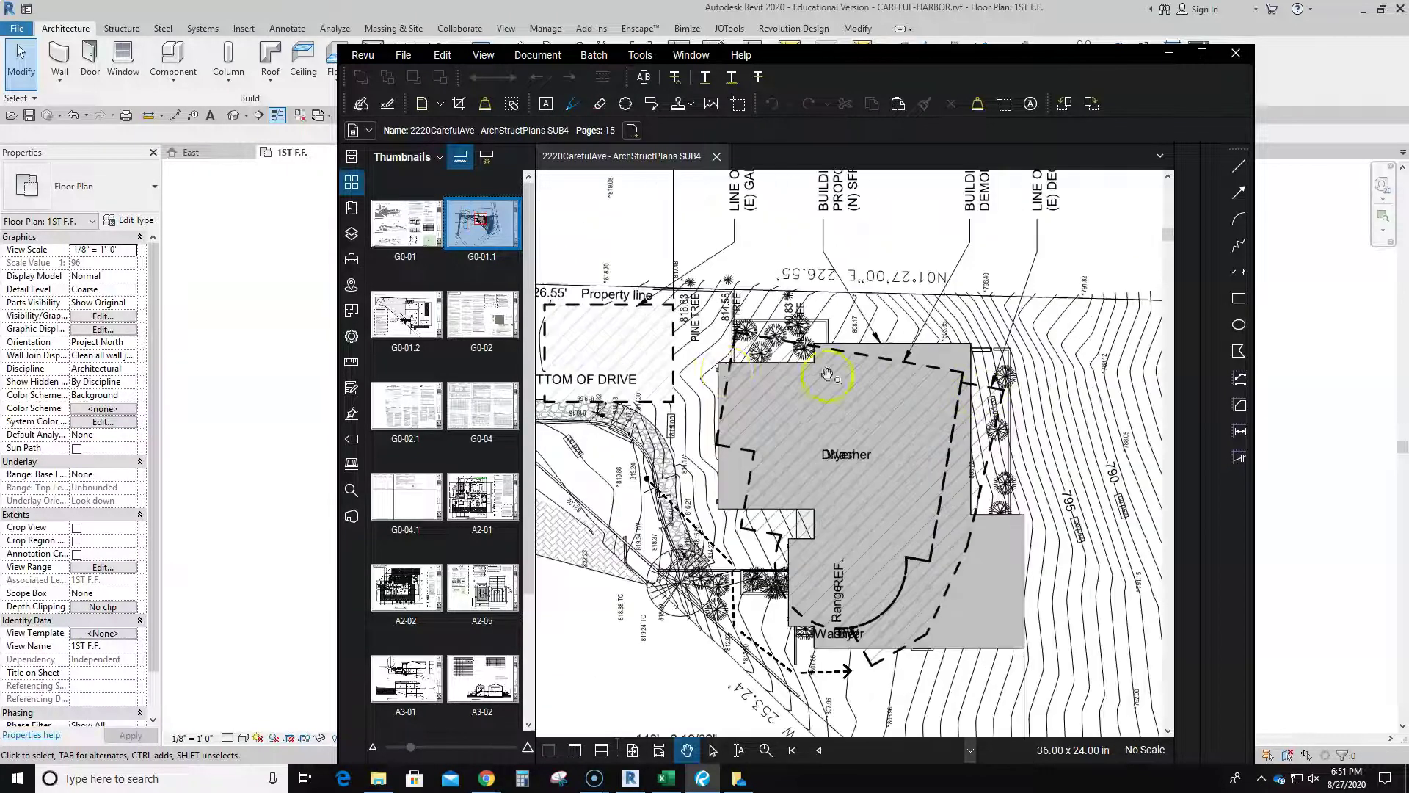
Examine the house's distance from the property line on site plan sheet G0-01.2, and return to the Revit floor plan
click(407, 315)
scroll(479, 400, down, 2)
scroll(866, 444, down, 5)
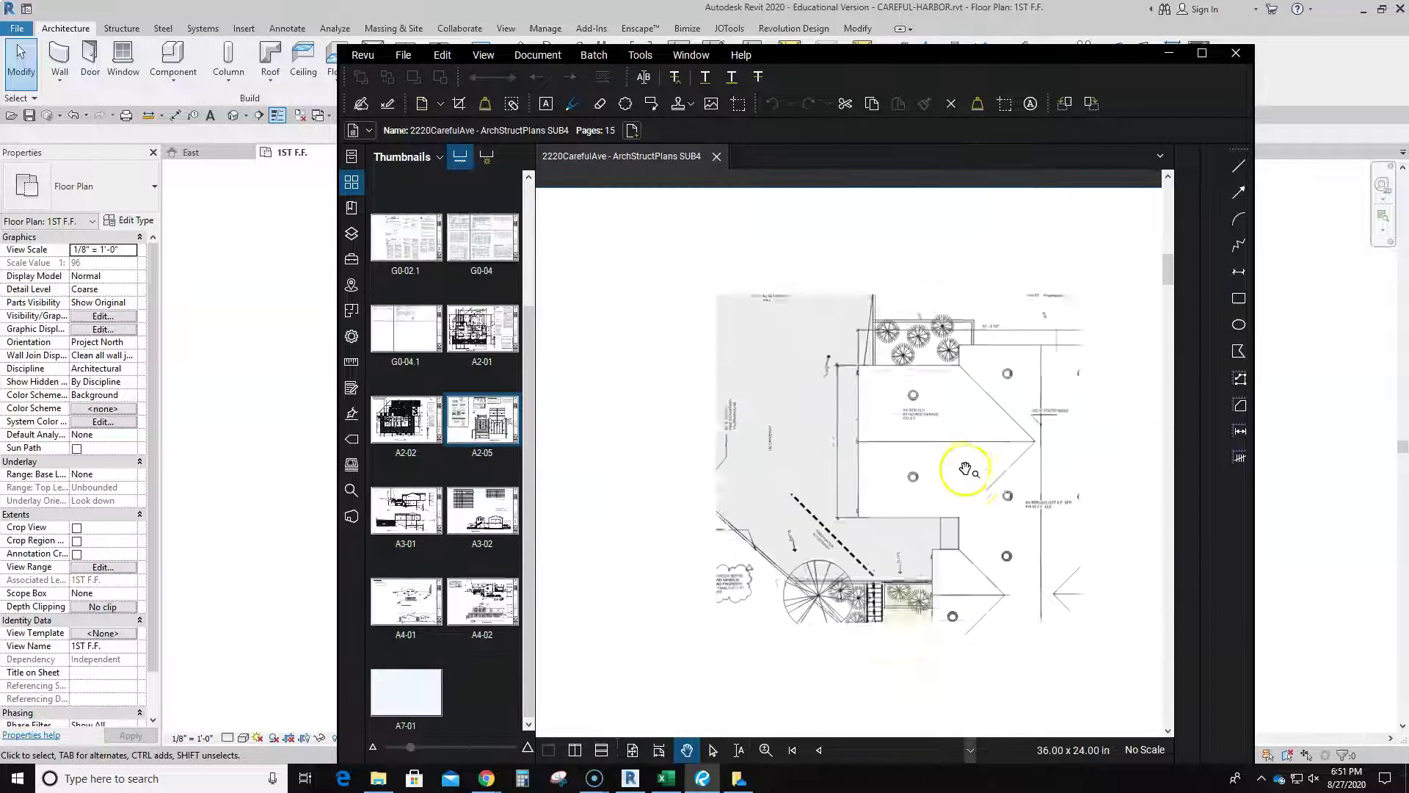
scroll(984, 371, up, 5)
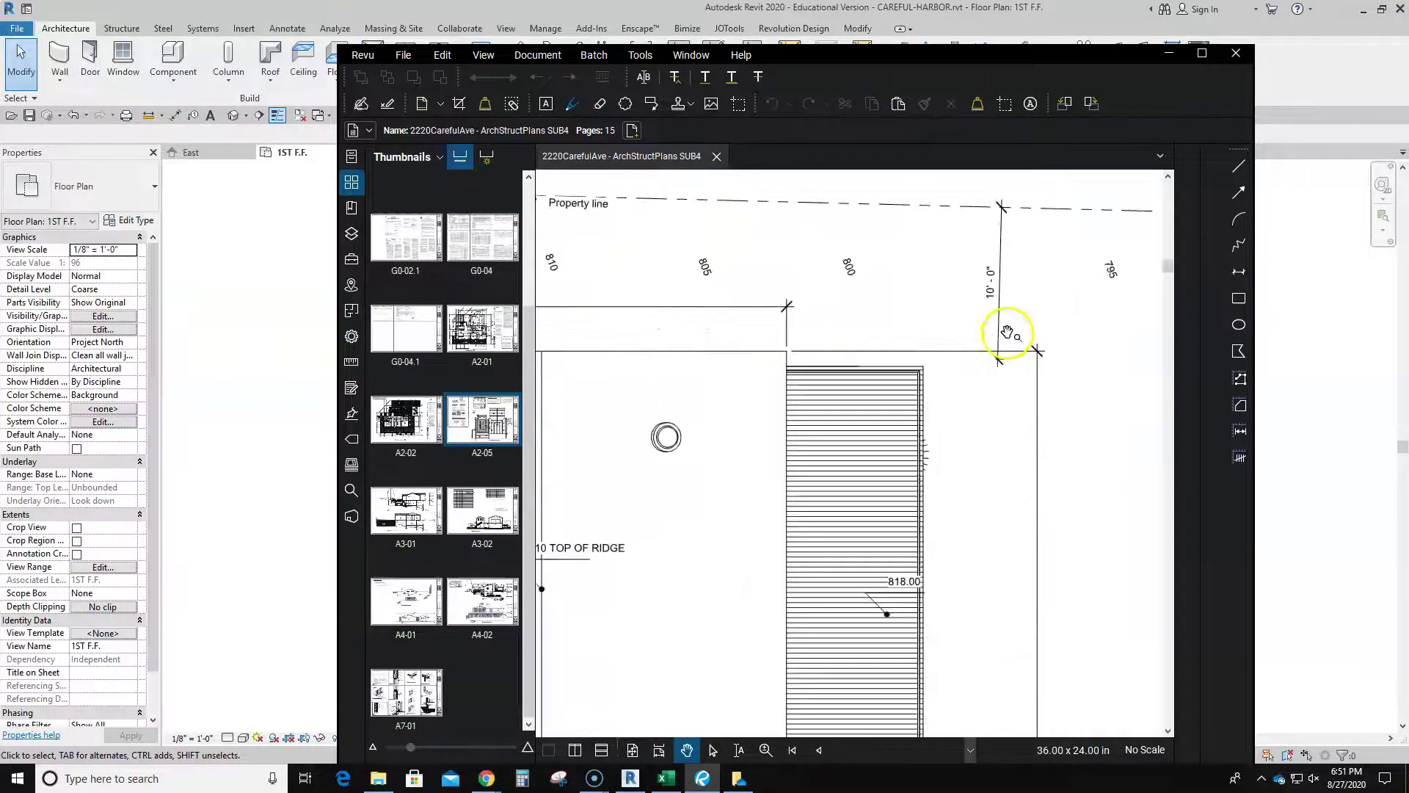
scroll(1013, 308, down, 3)
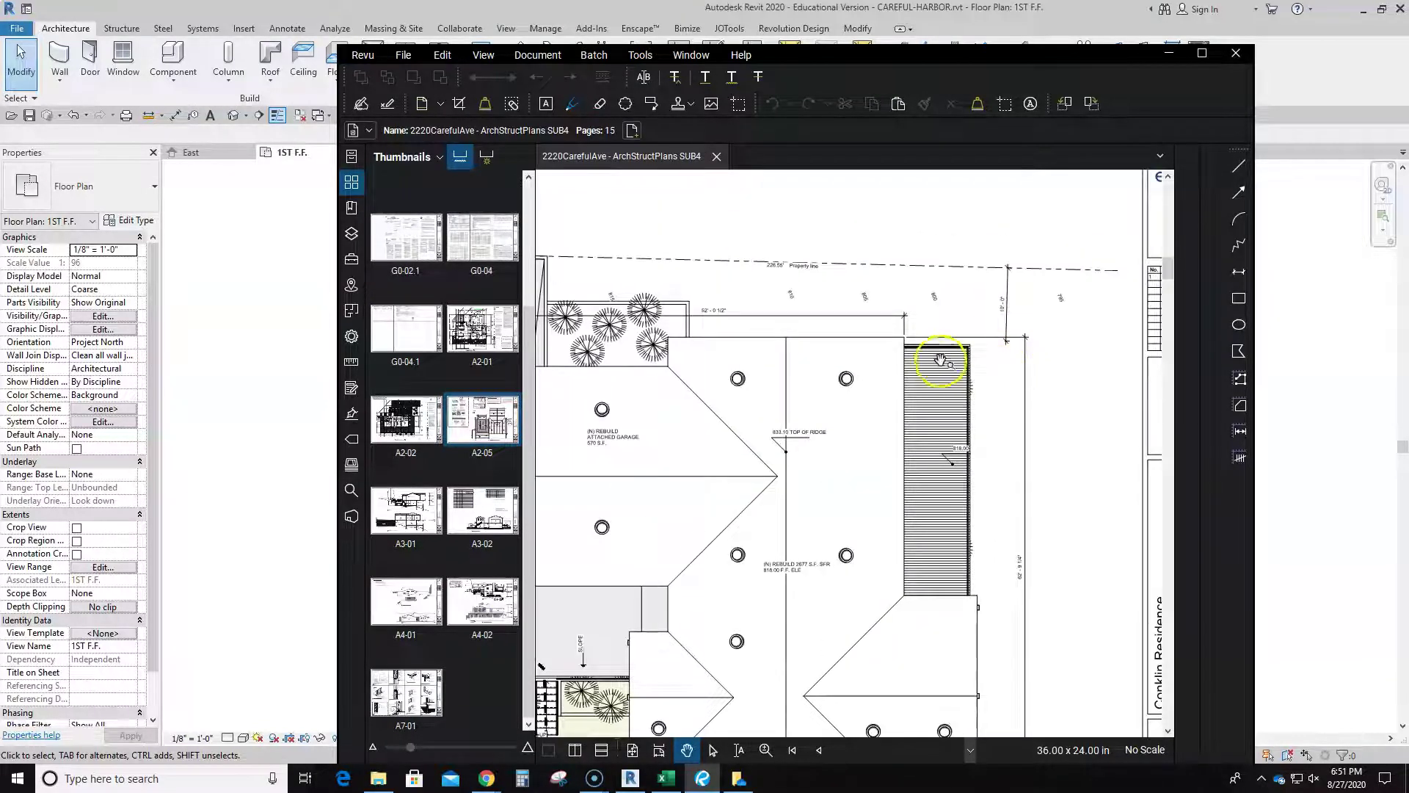
scroll(929, 363, down, 2)
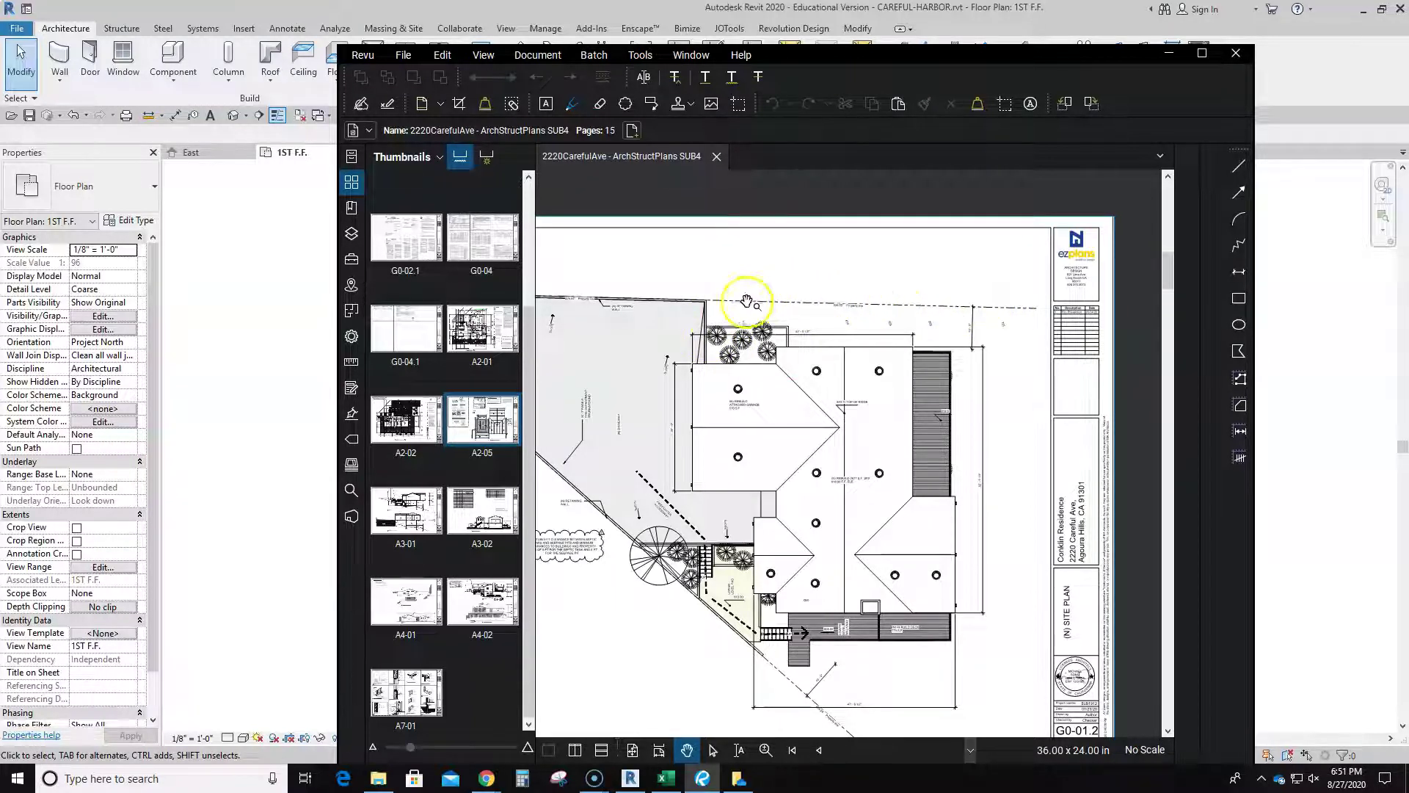
click(252, 267)
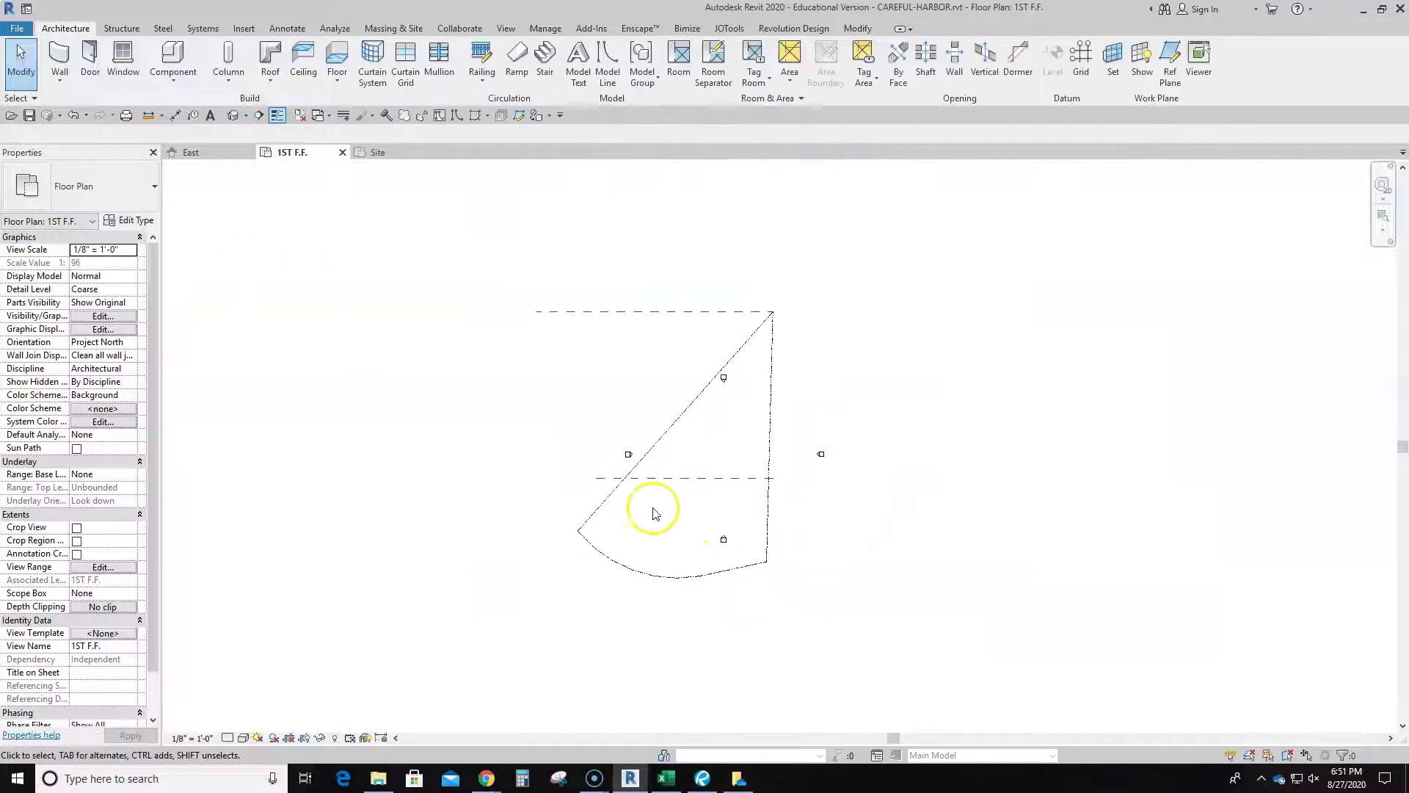
Draw a vertical reference plane upward from where the lower horizontal reference plane crosses the east property line
click(723, 474)
scroll(734, 470, up, 5)
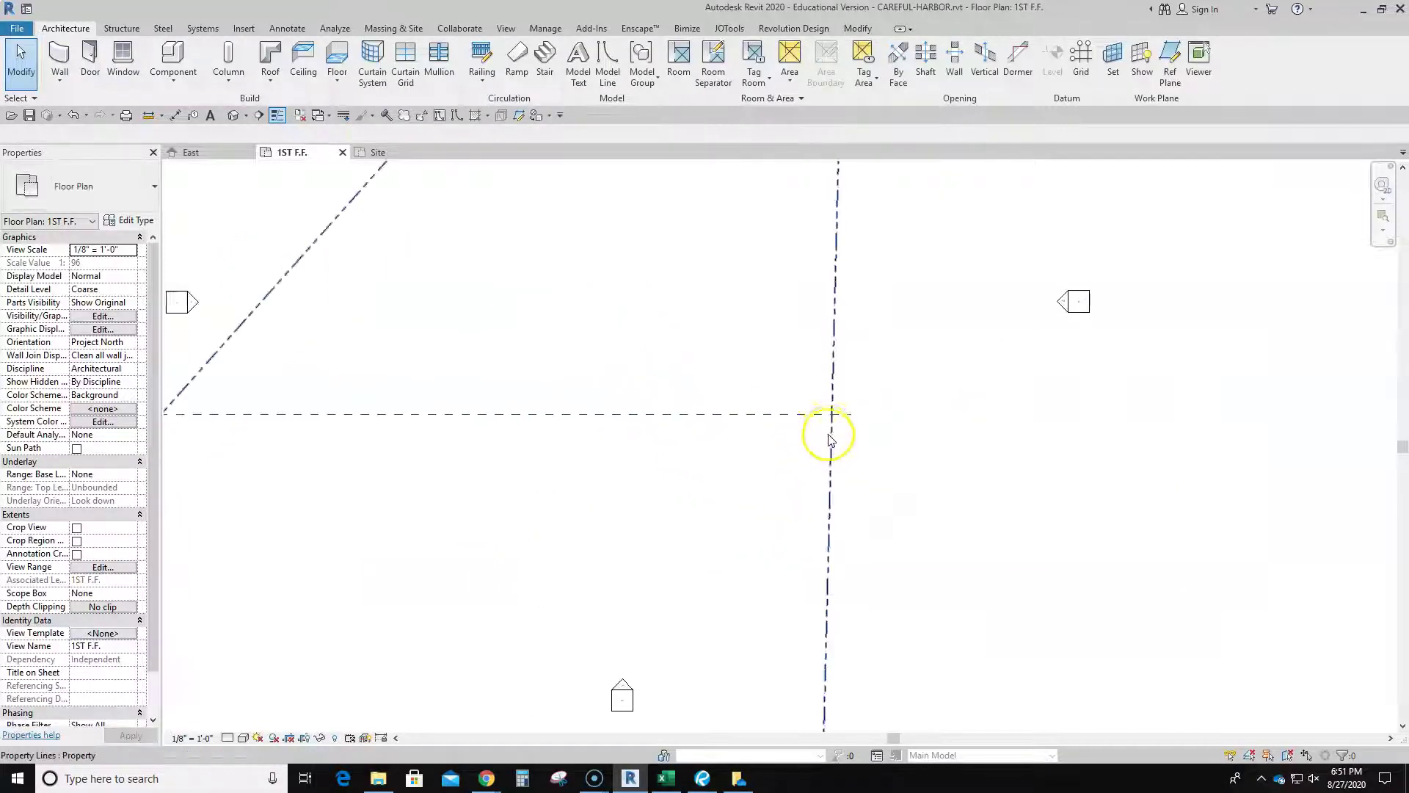
click(1170, 53)
click(832, 414)
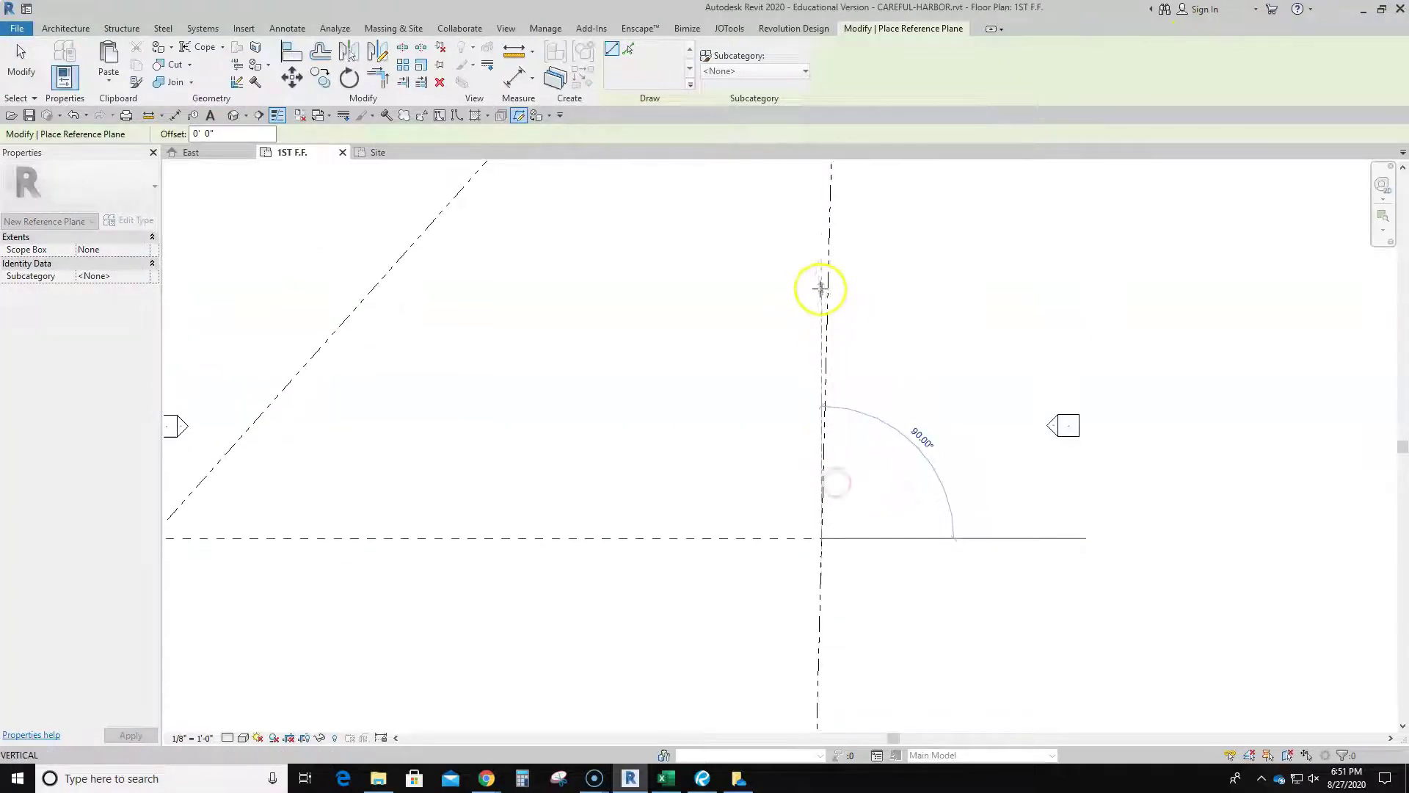
click(823, 245)
scroll(663, 418, down, 3)
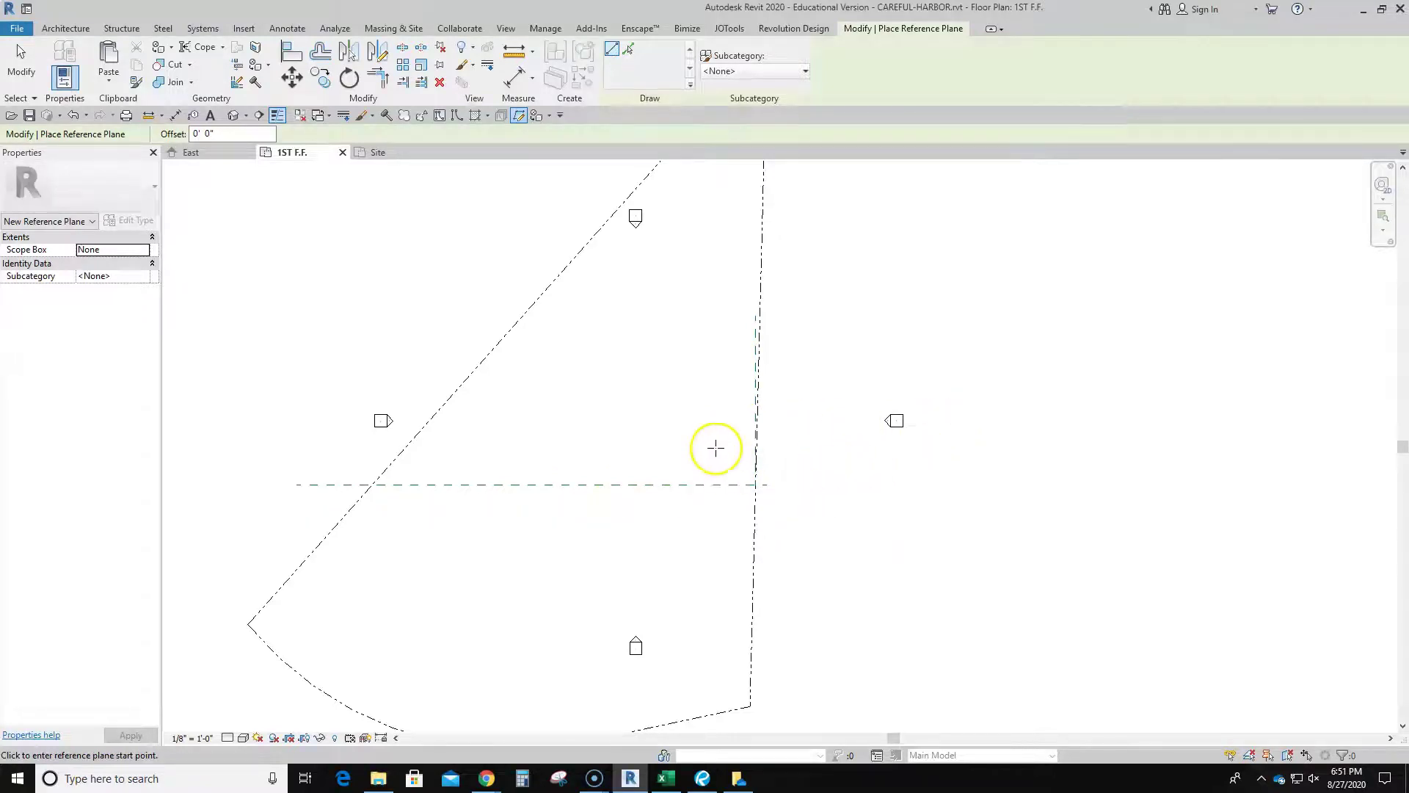
scroll(710, 441, up, 2)
middle_drag(705, 431, 809, 400)
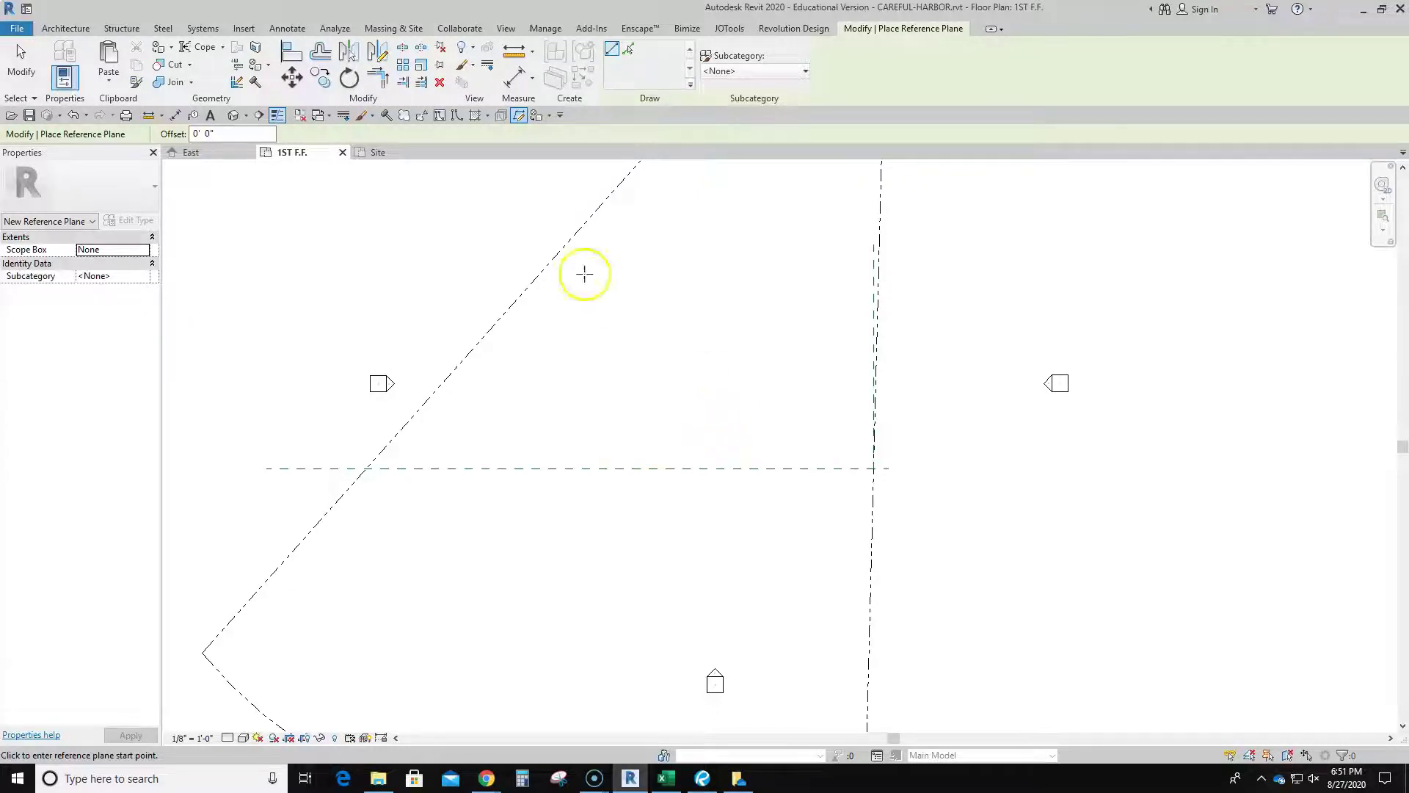
key(Escape)
key(Escape)
Add a vertical reference plane offset 10' west of the crossing between the lower horizontal plane and the east property line
click(1168, 64)
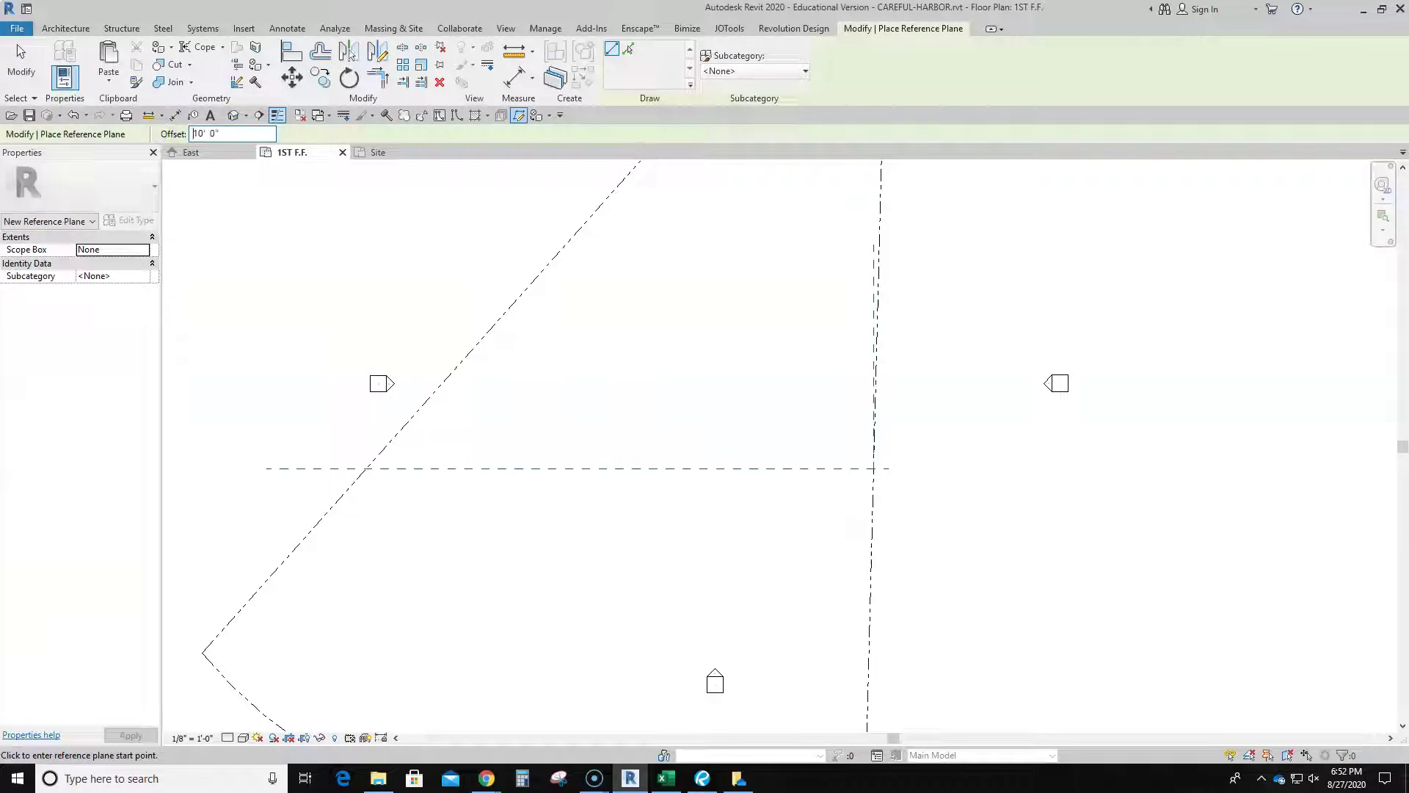
click(874, 467)
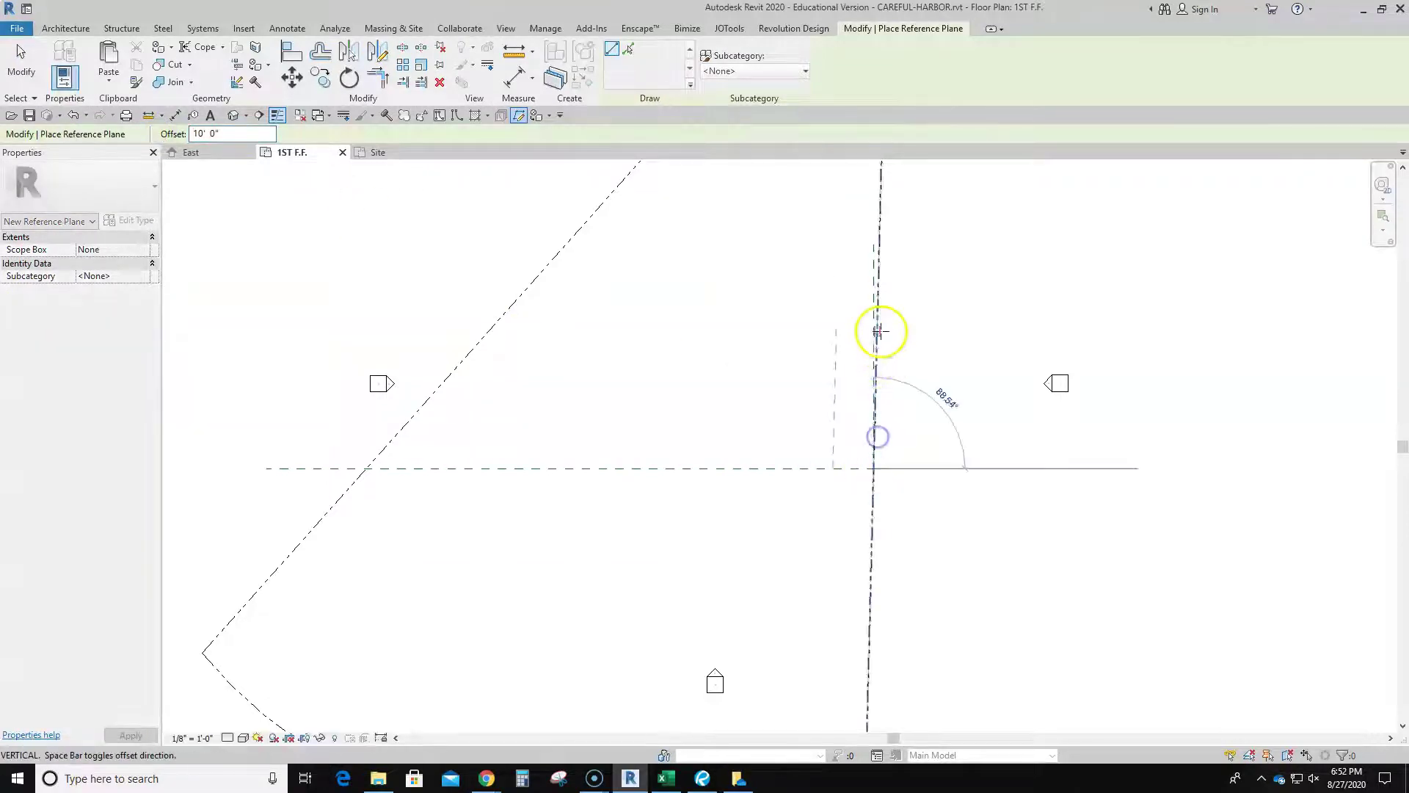
click(879, 253)
key(Escape)
key(Escape)
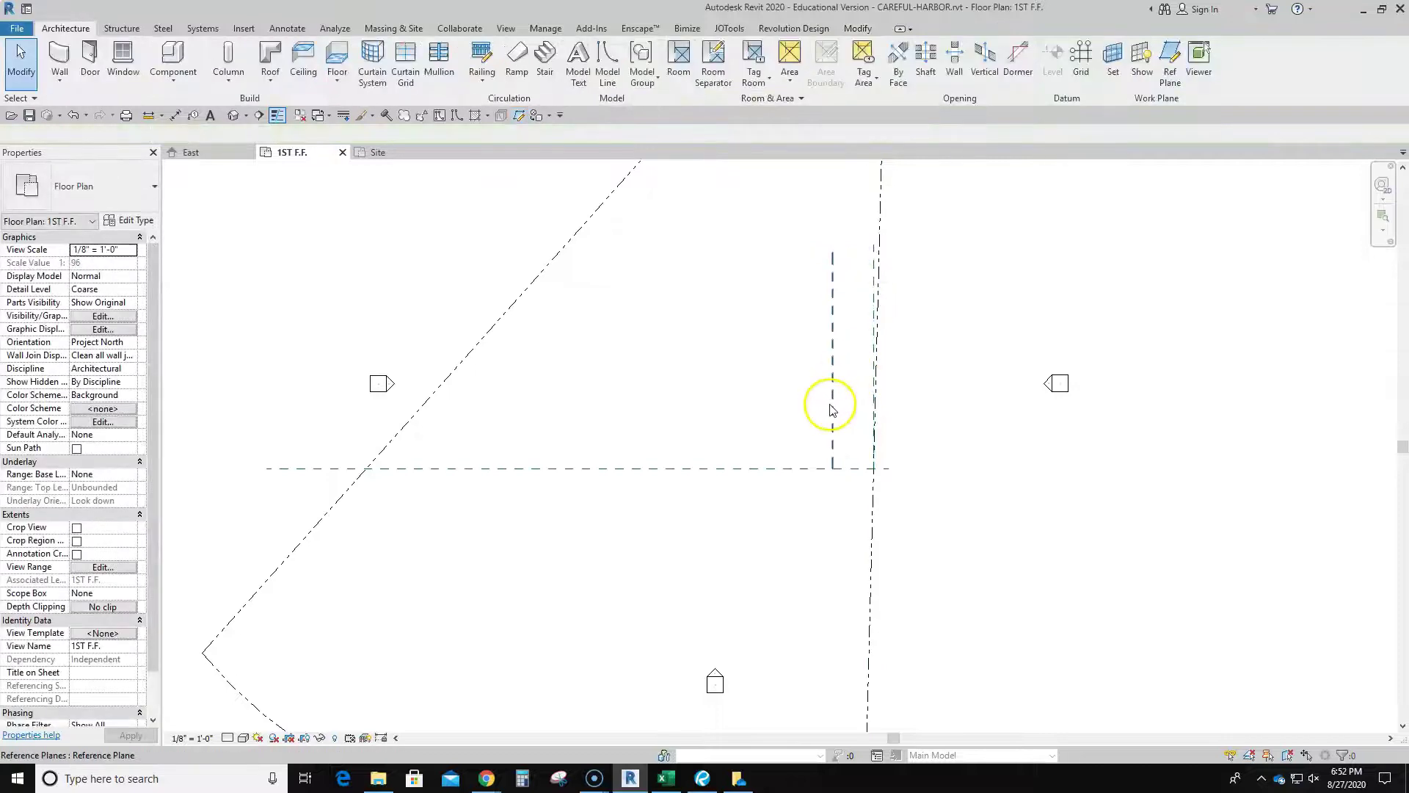
Delete the vertical reference plane that starts on the east property line
click(875, 299)
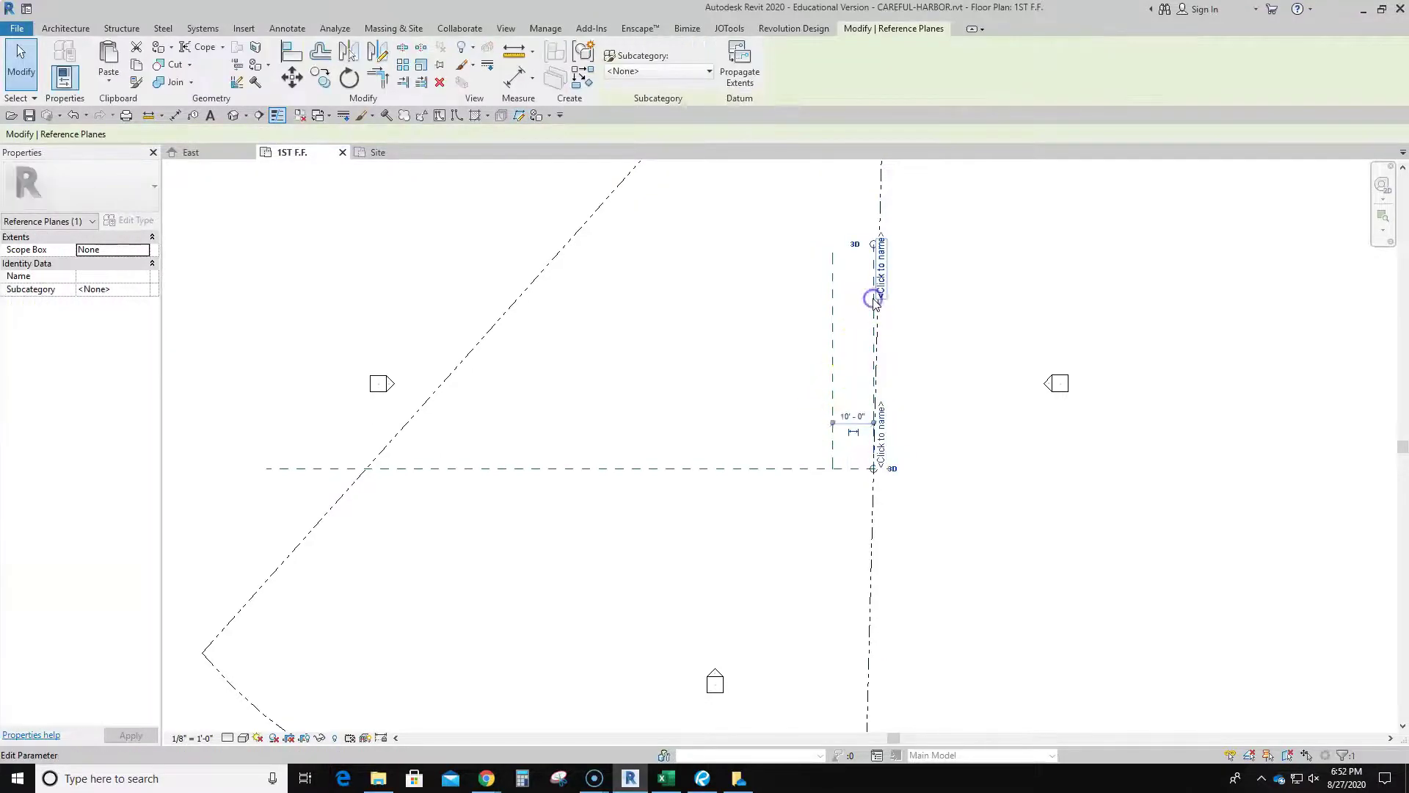
key(Escape)
scroll(940, 425, down, 2)
Extend the lower end of the remaining vertical reference plane past the horizontal reference plane
click(868, 450)
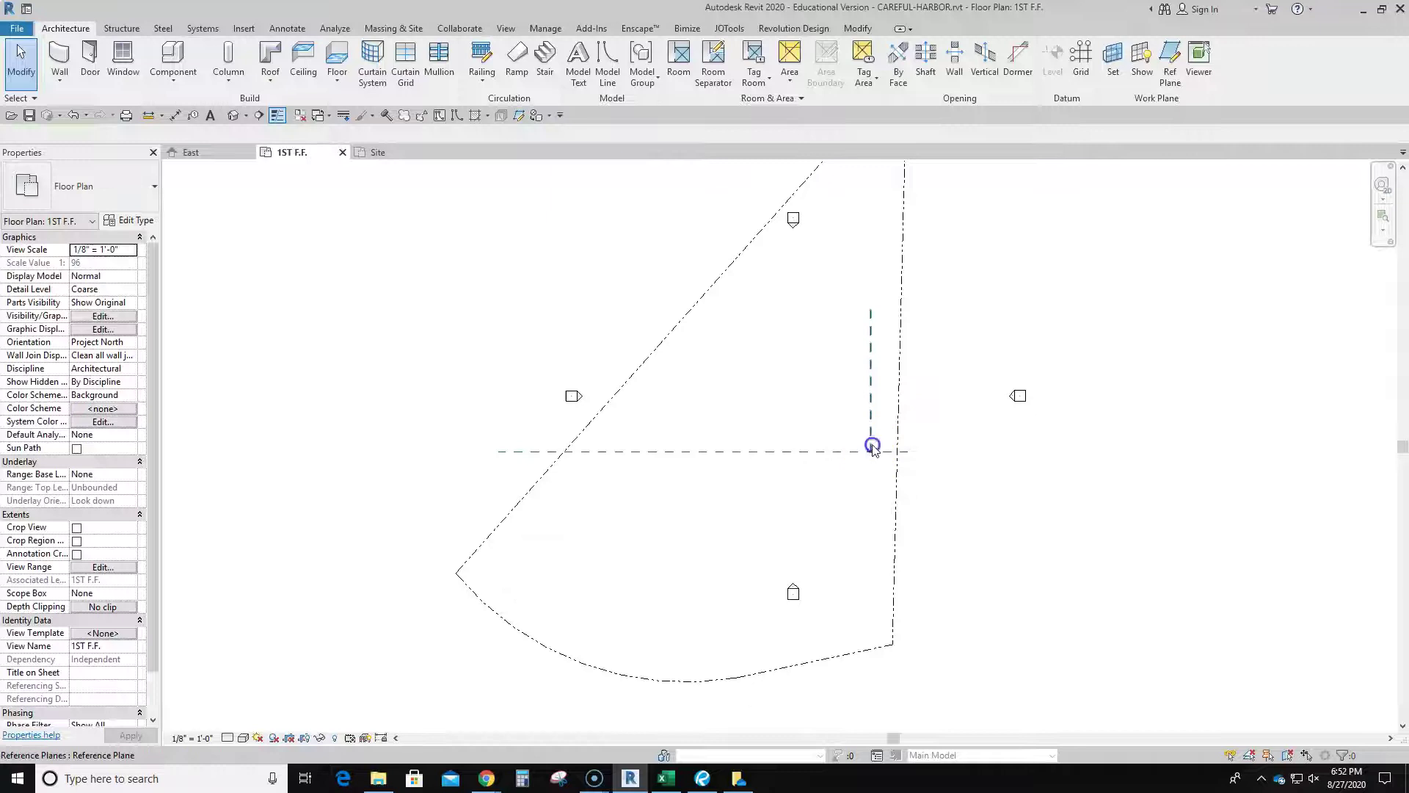
drag(873, 449, 872, 498)
click(938, 506)
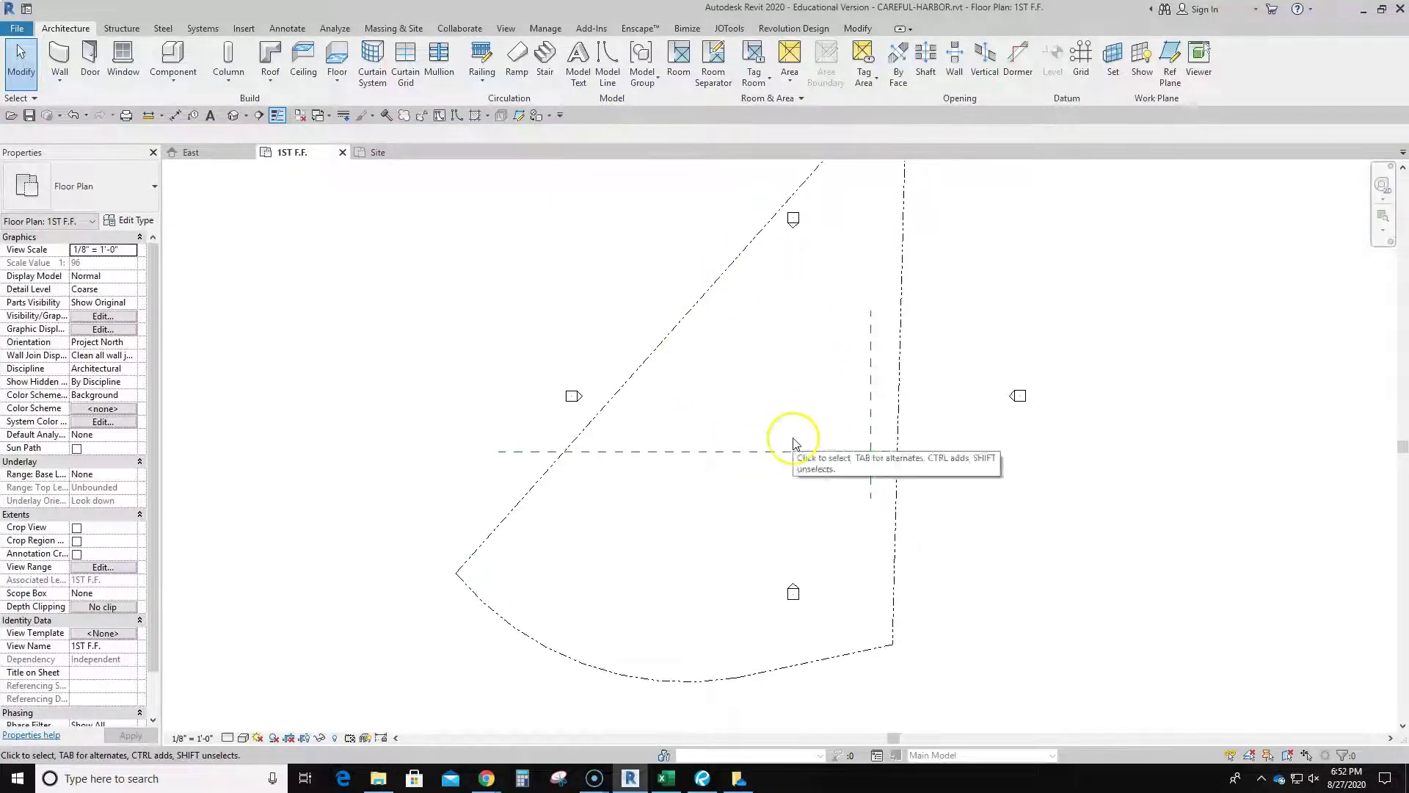